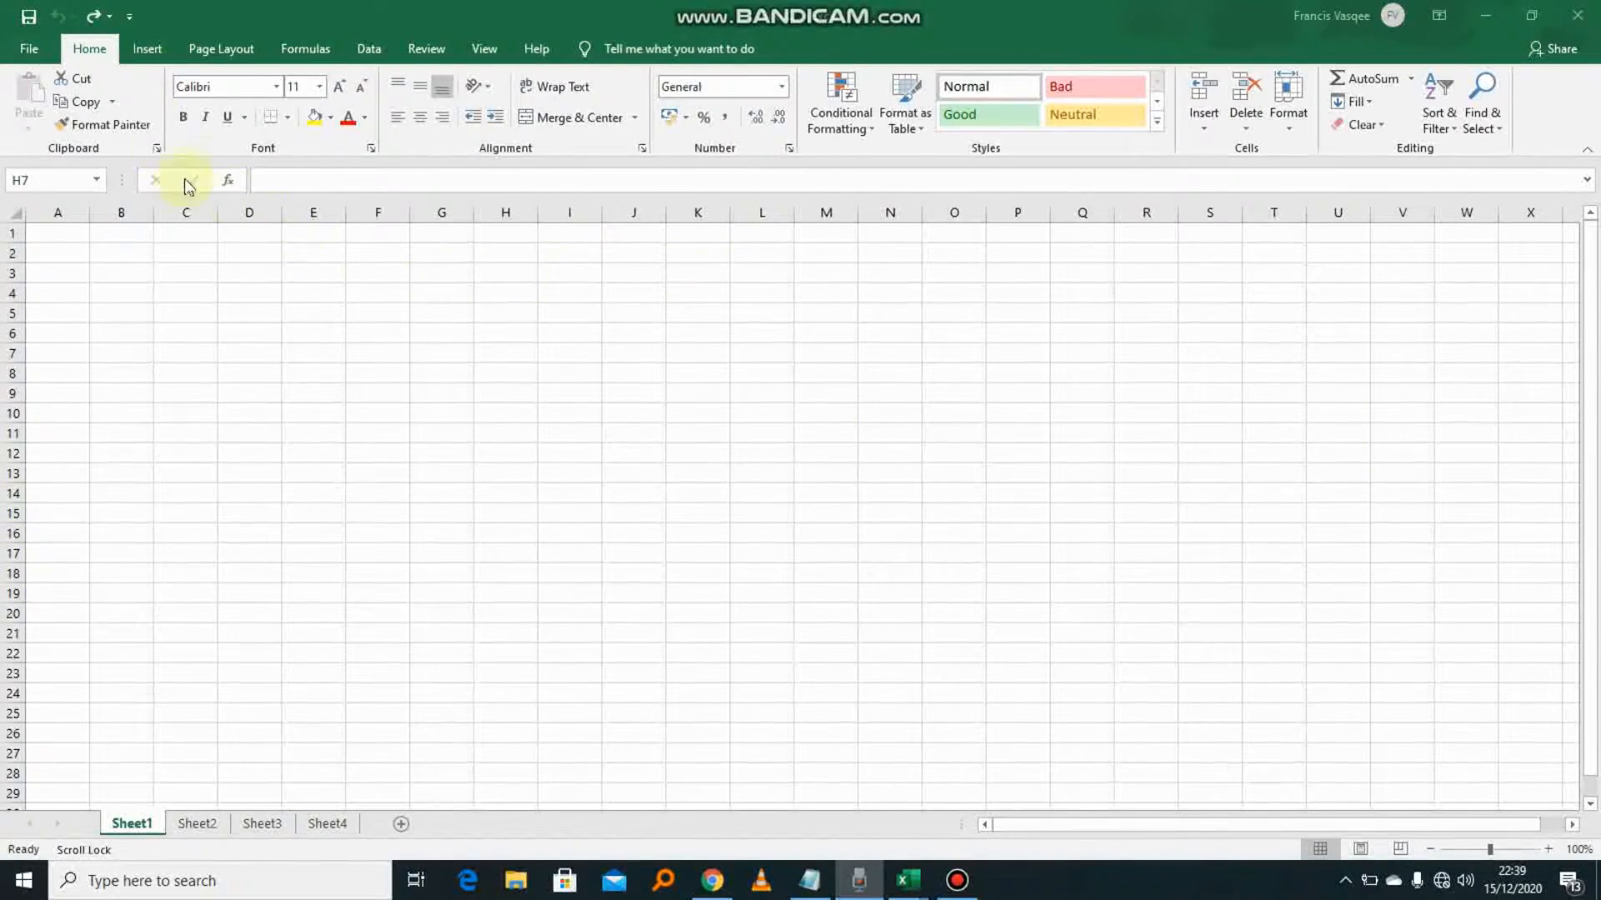
Create a table at cell H7 of Sheet1 without marking it as having headers.
left_click(150, 51)
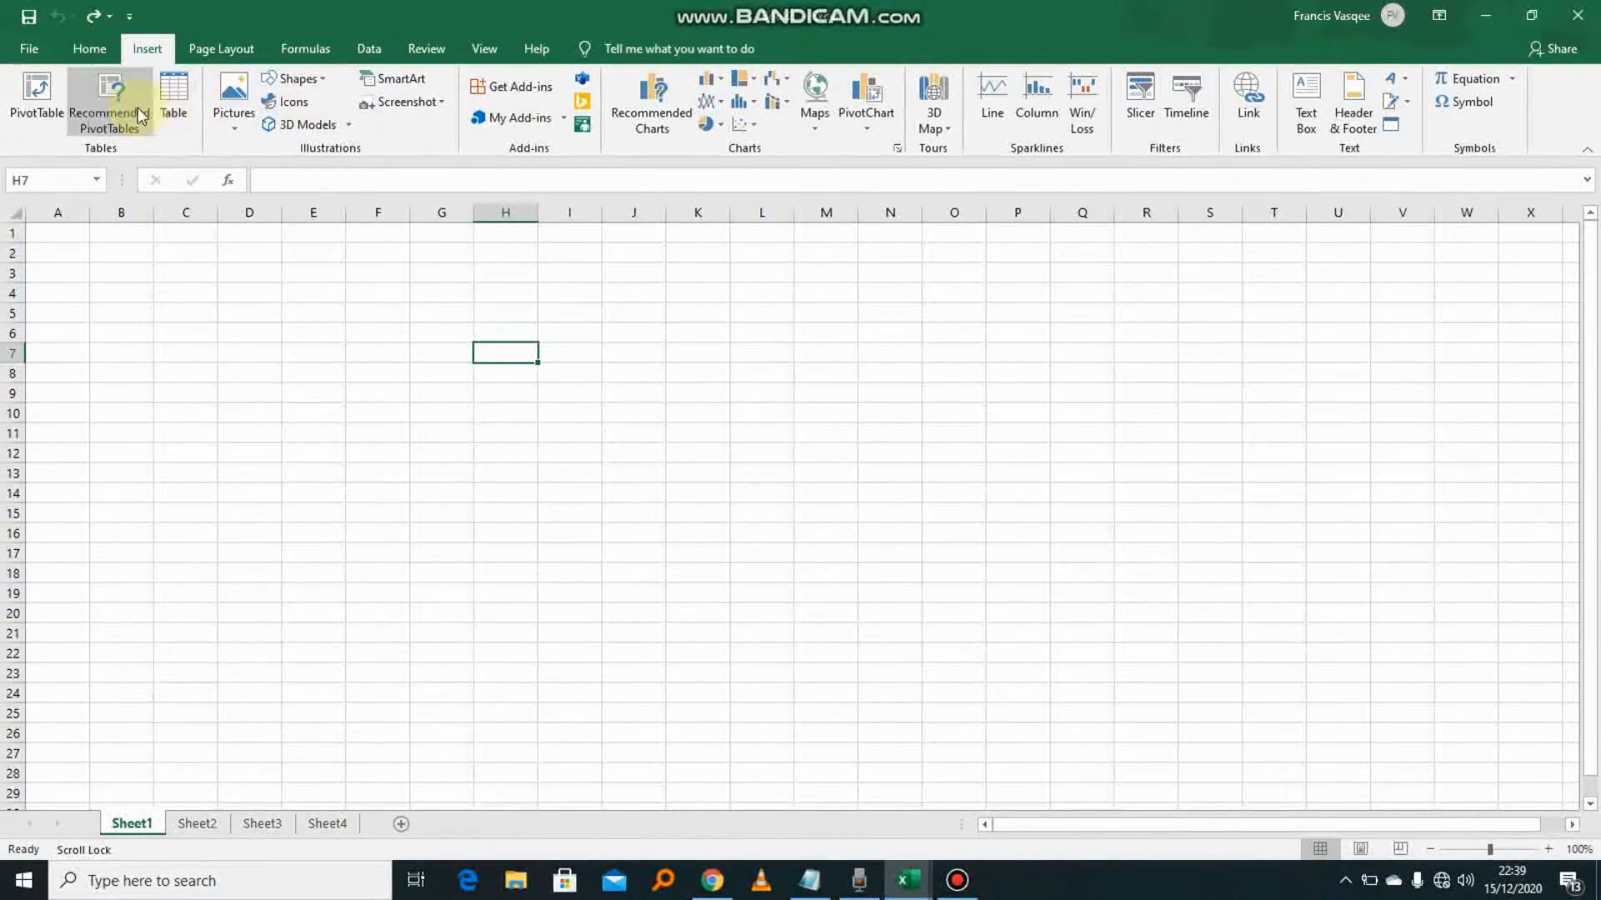
left_click(163, 106)
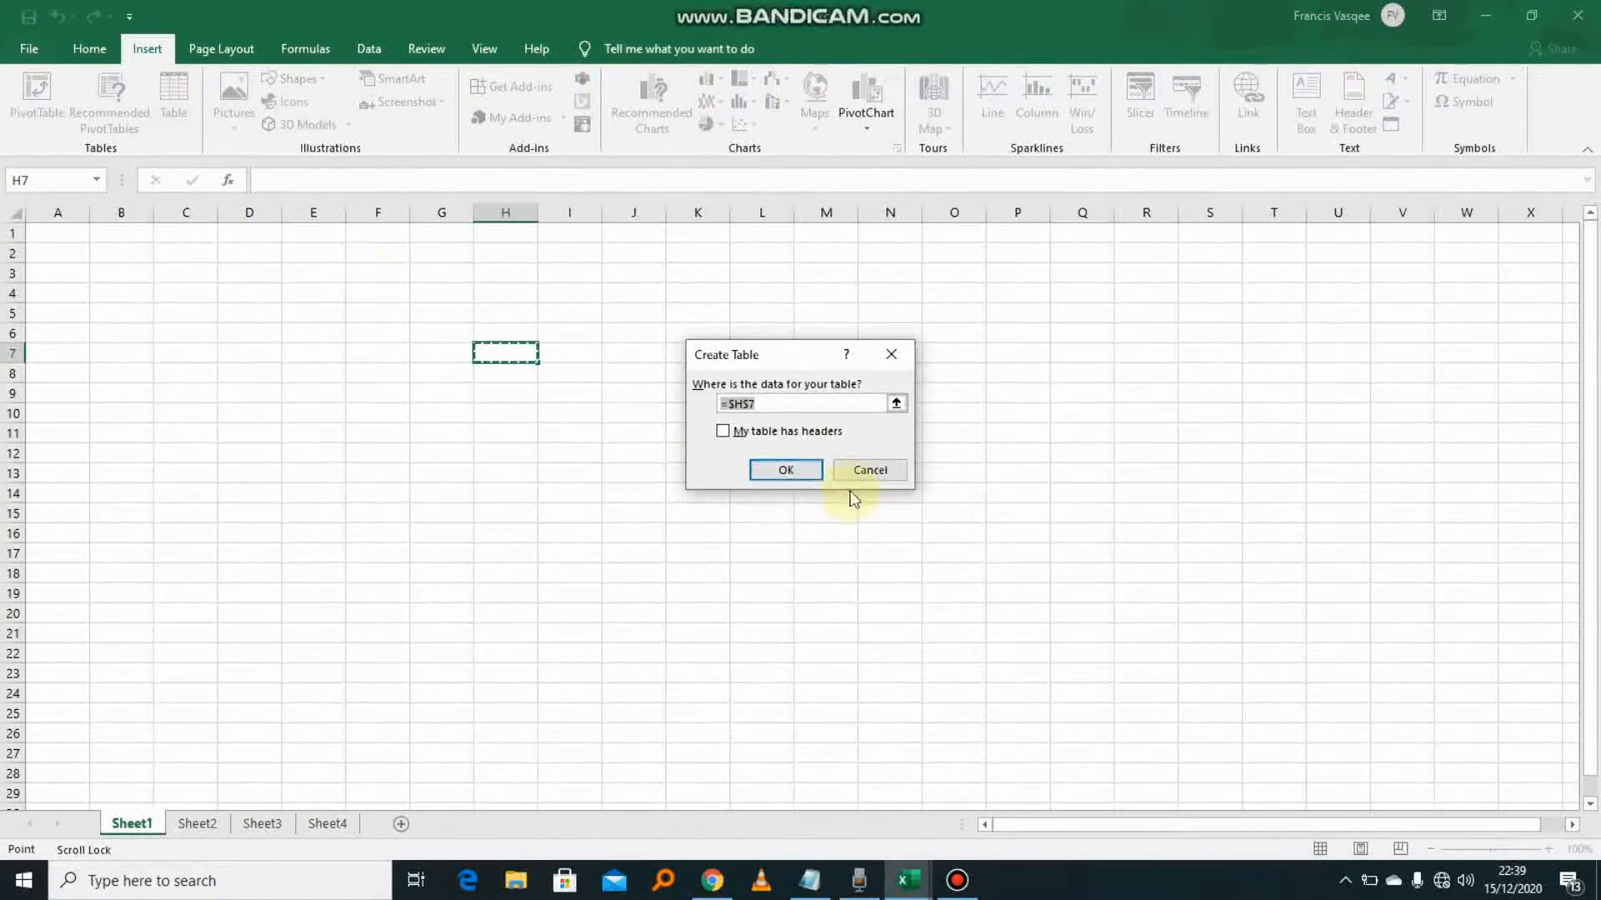
left_click(786, 470)
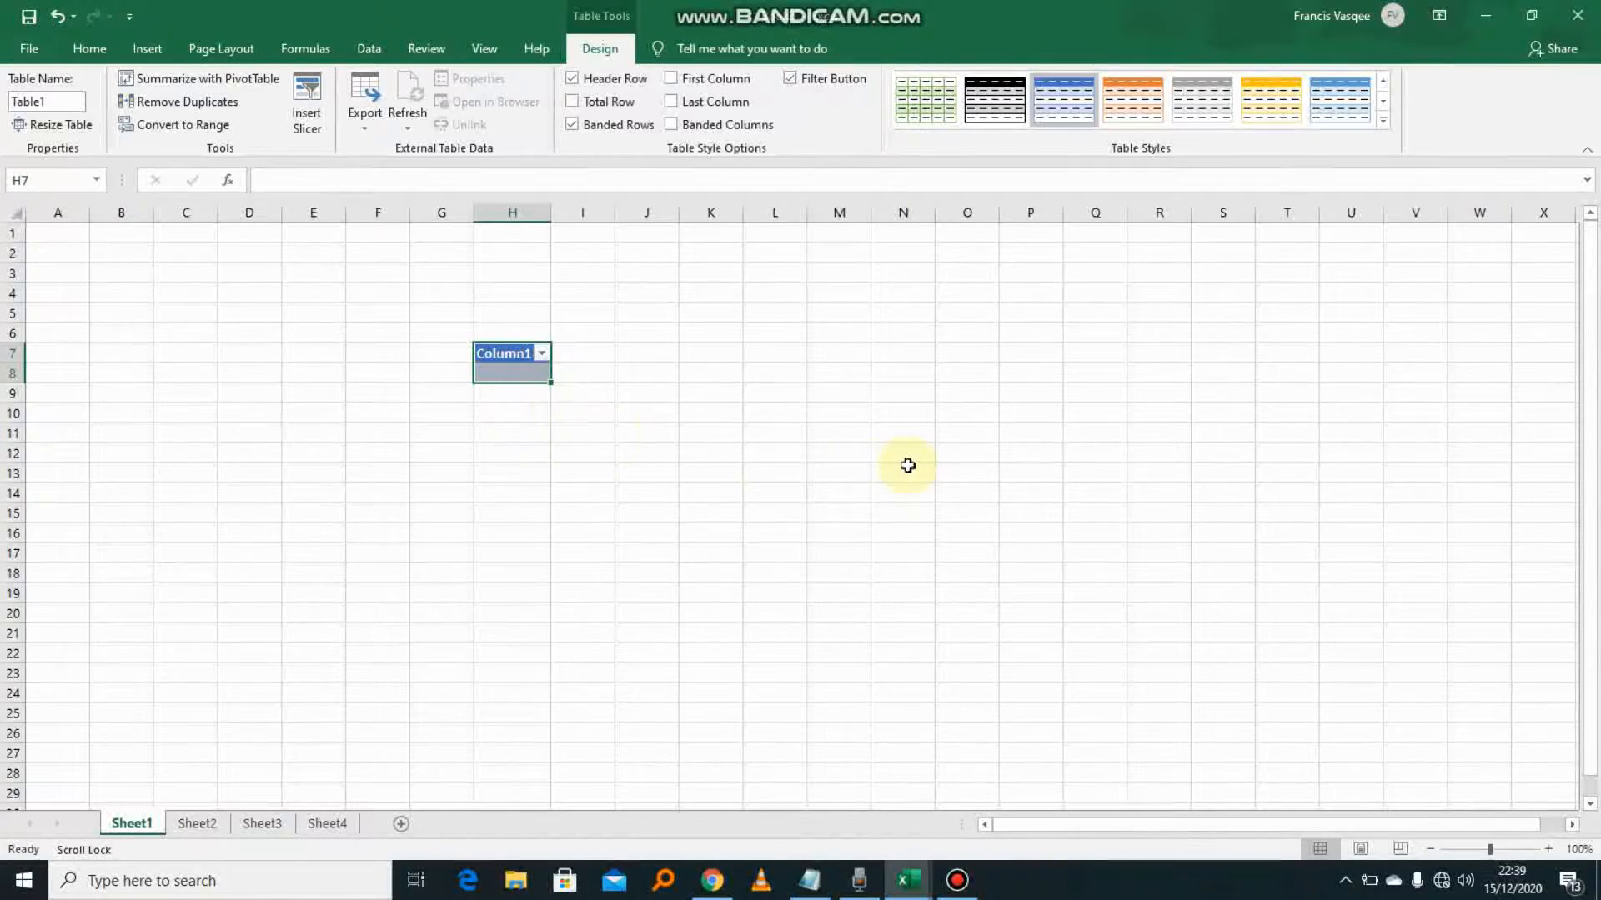
Insert a second table at cell P5, and undo that insertion.
left_click(1040, 308)
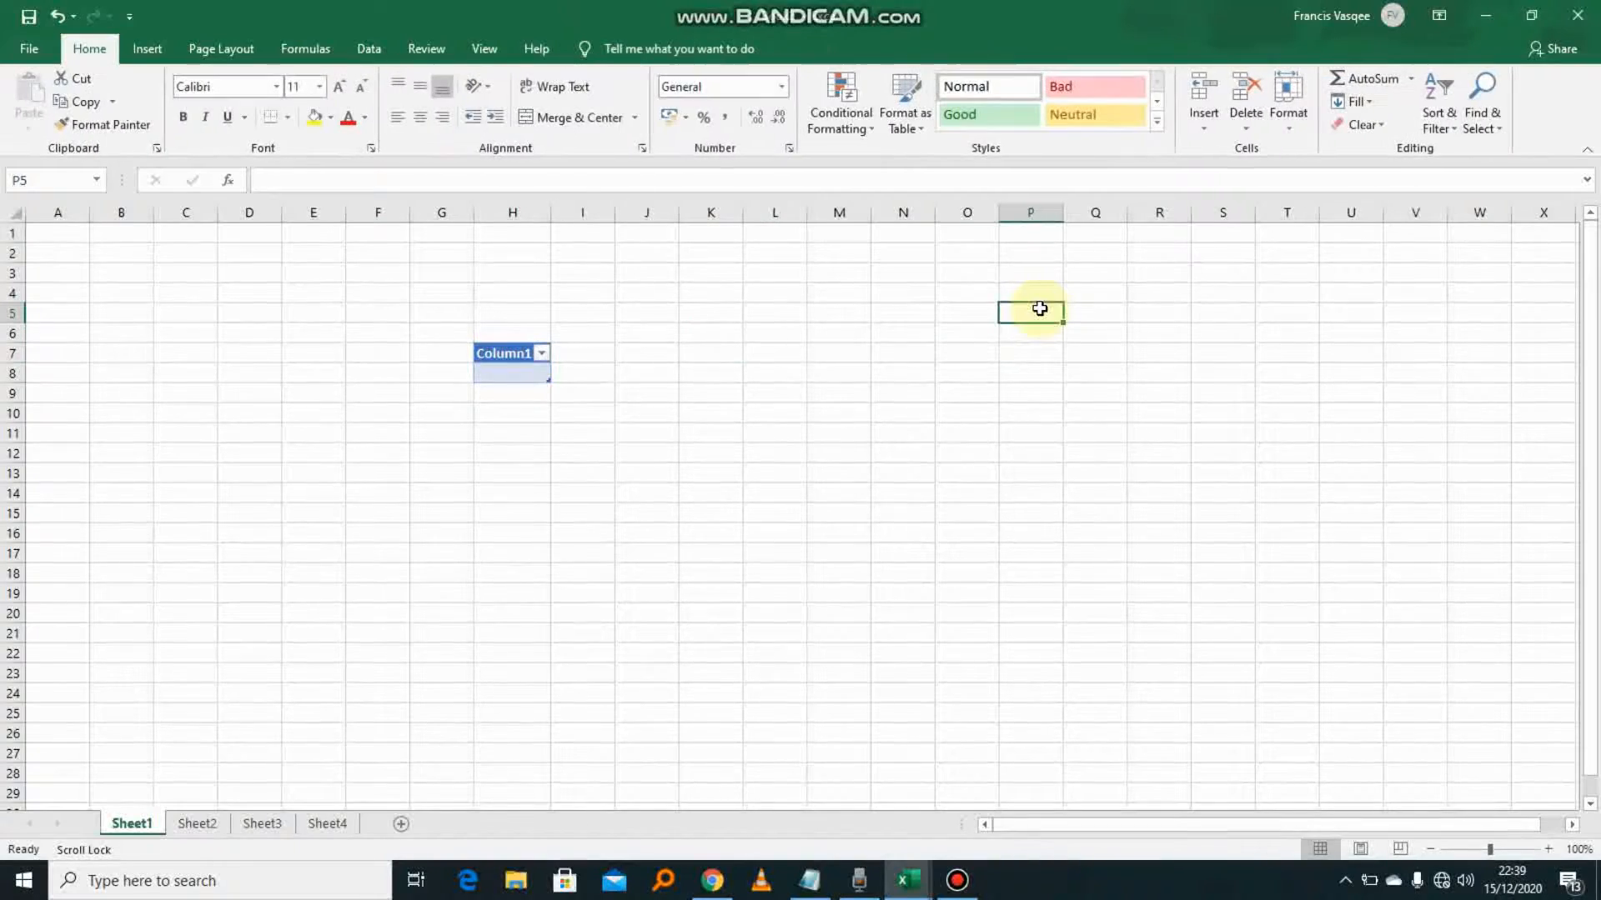
left_click(147, 48)
left_click(176, 108)
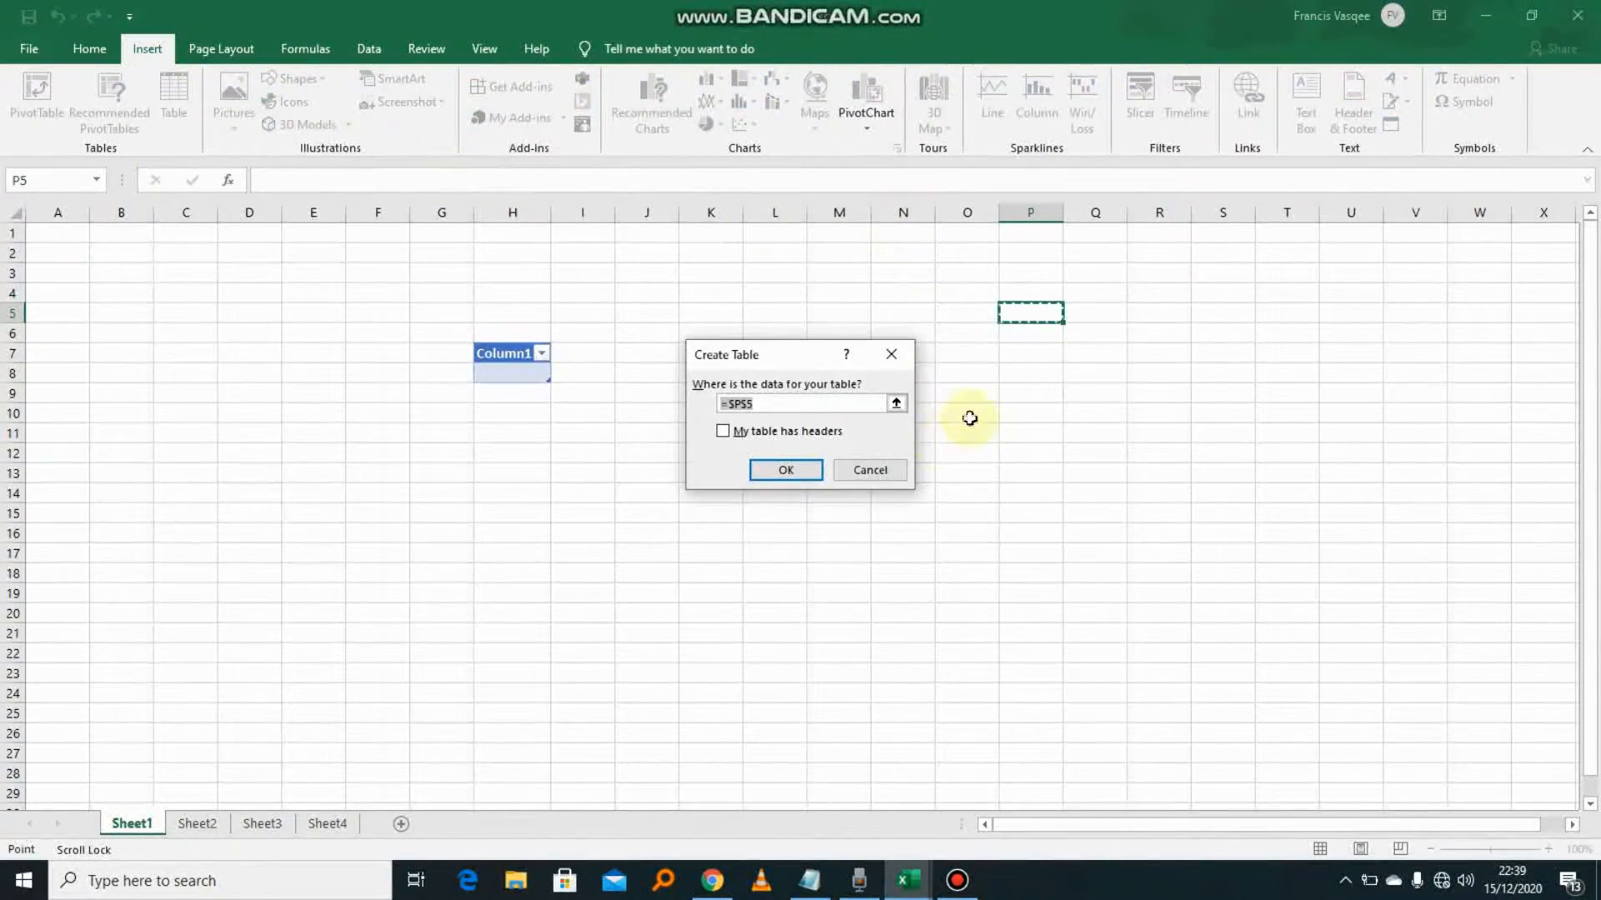
left_click(786, 468)
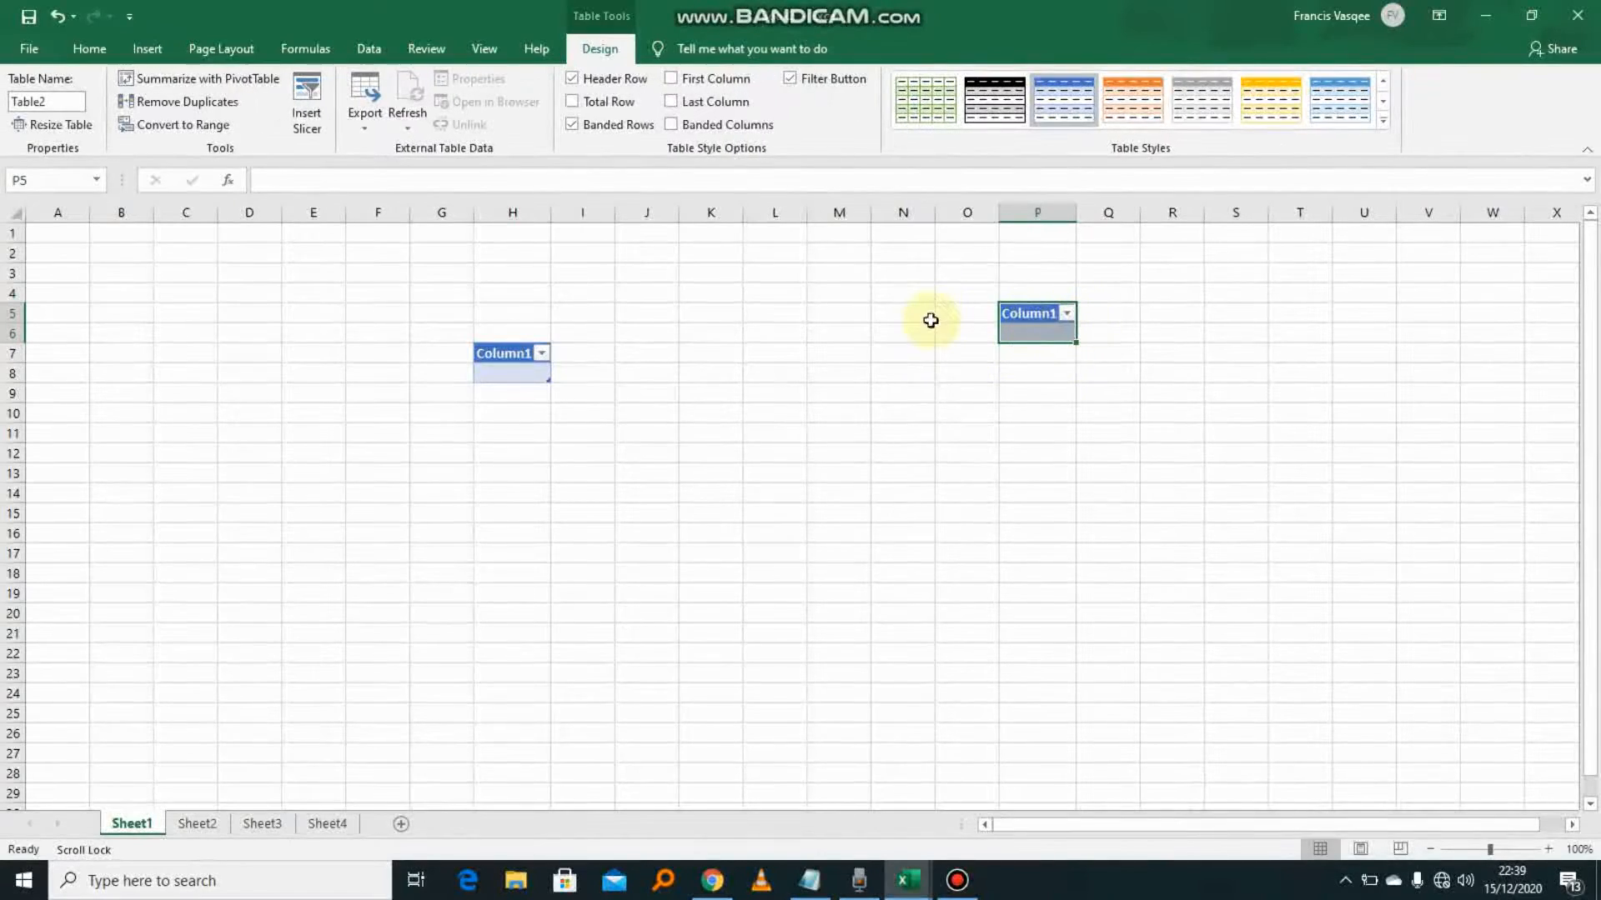
left_click(63, 17)
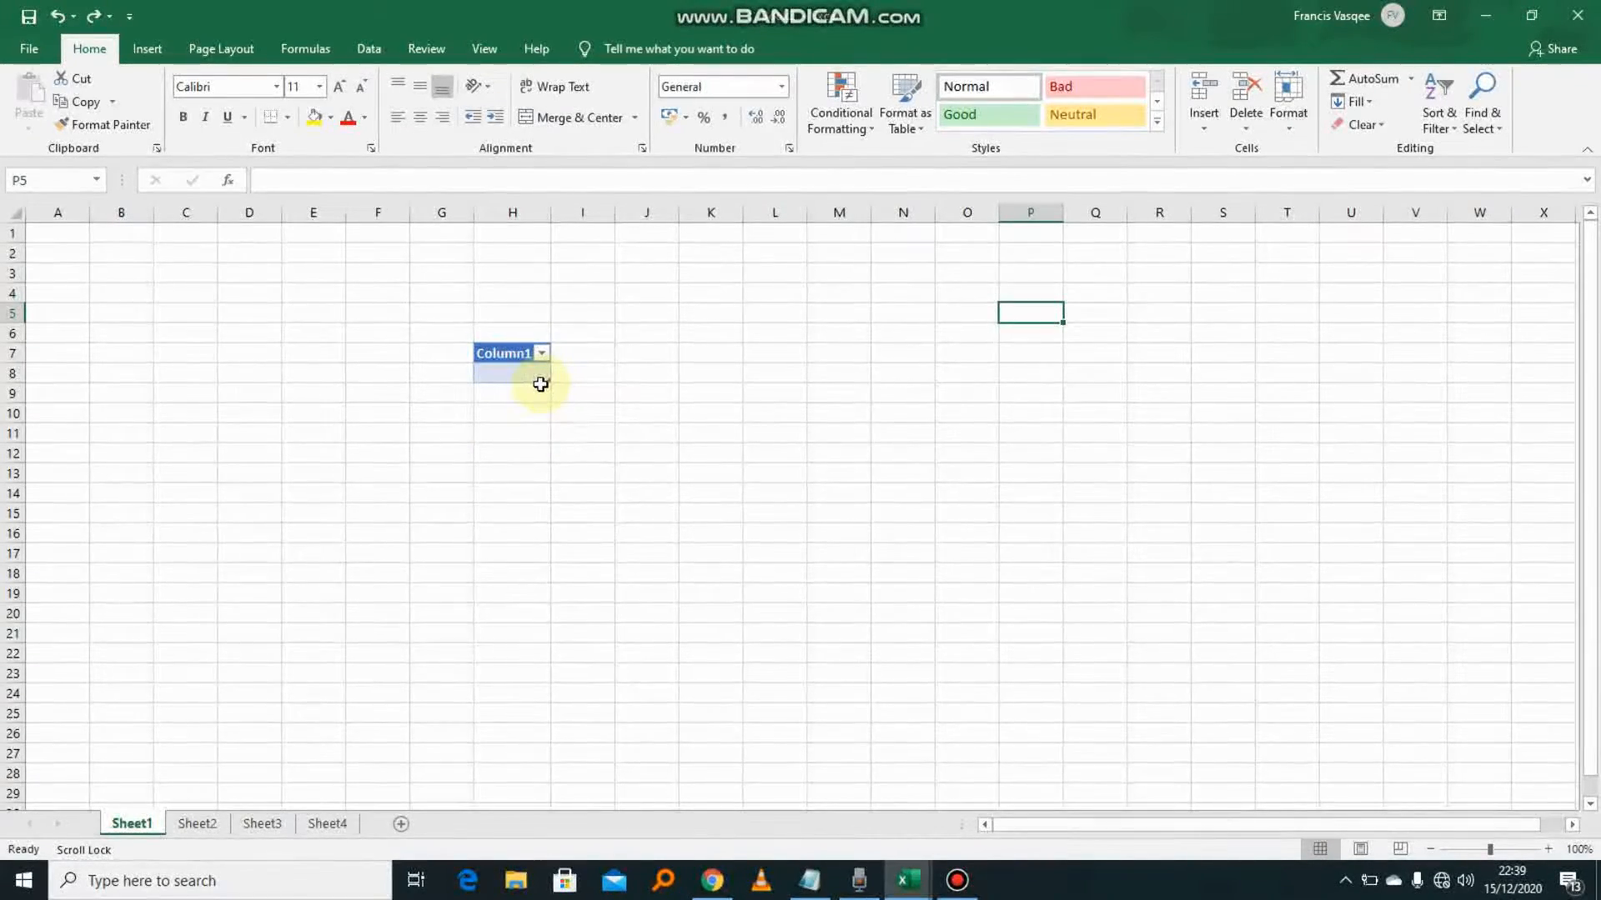
Resize the table that starts at H7 so that it covers H7:R24.
left_click(517, 352)
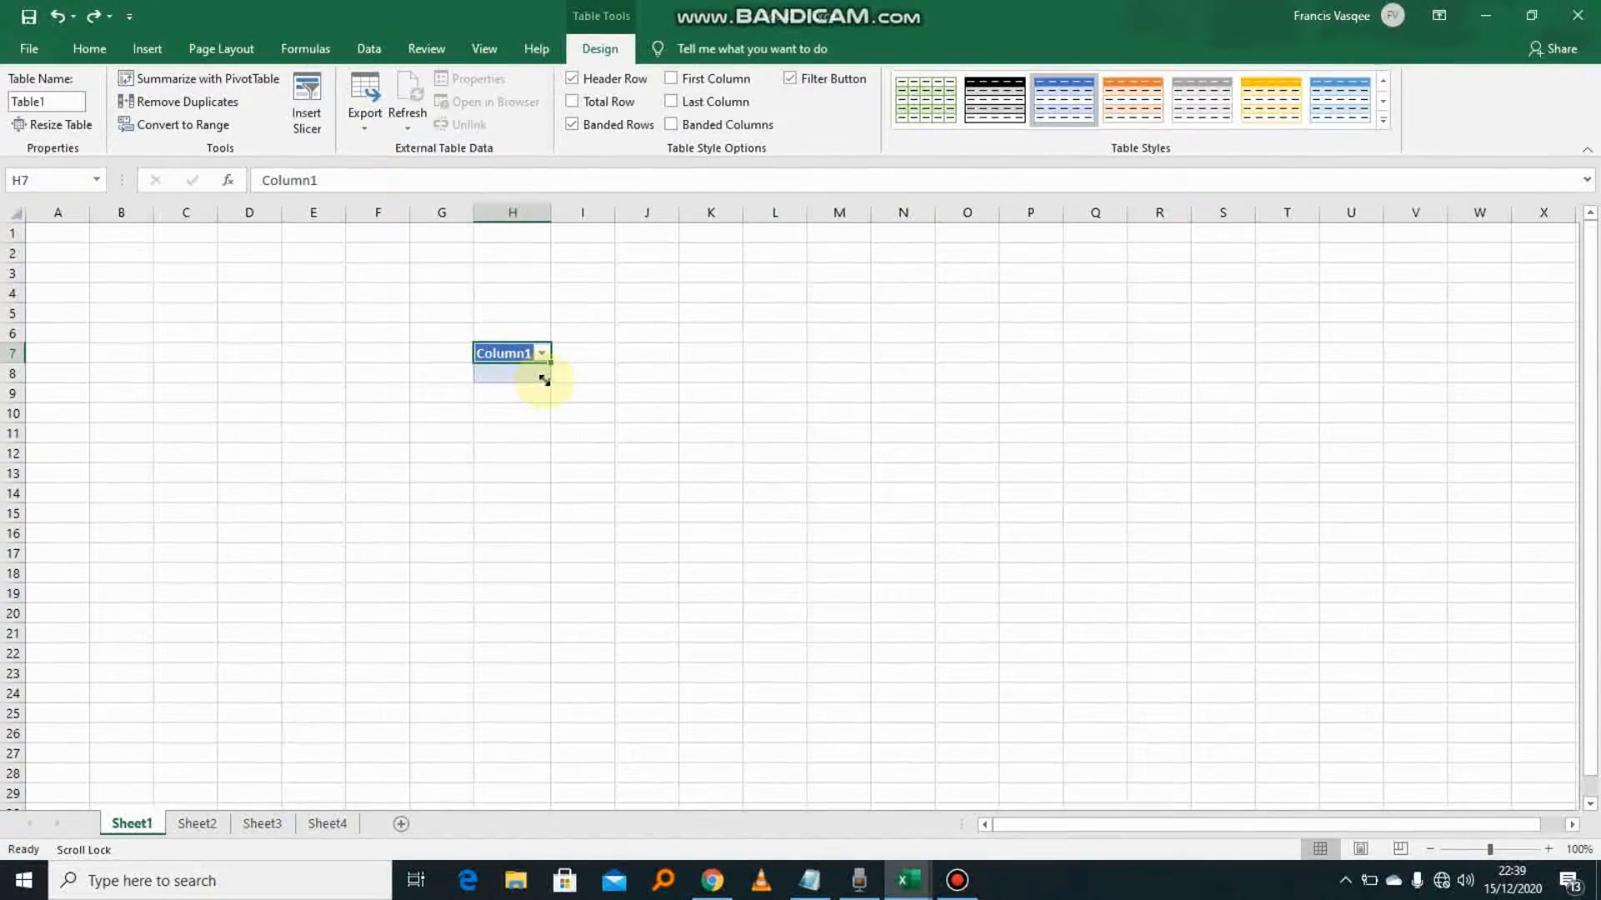
left_click(531, 373)
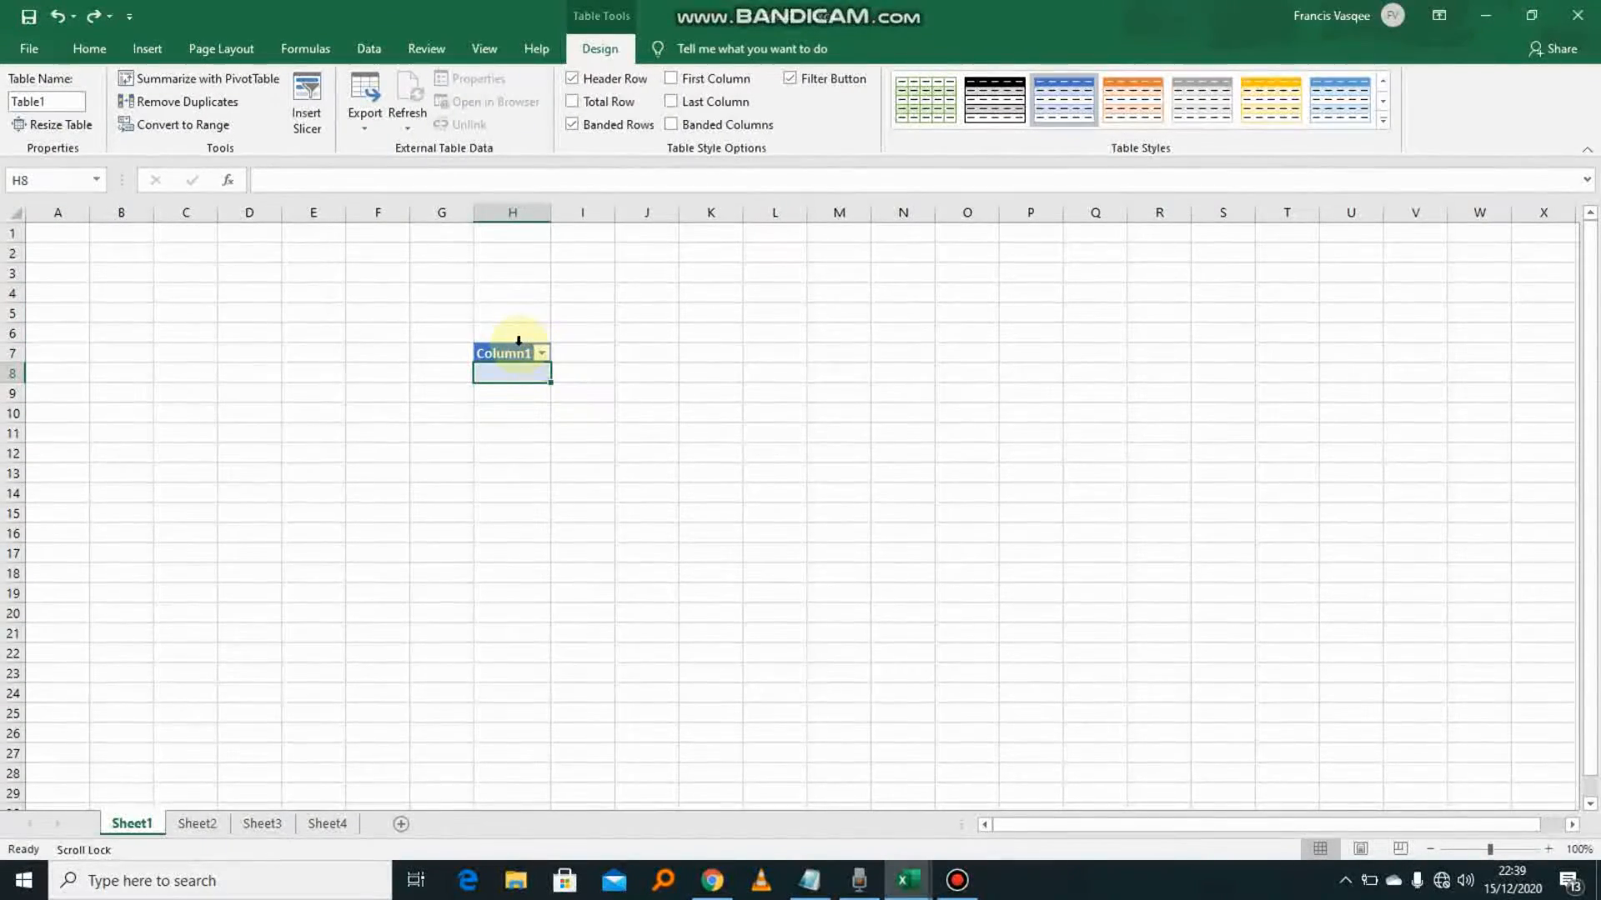
left_click_drag(547, 378, 1188, 464)
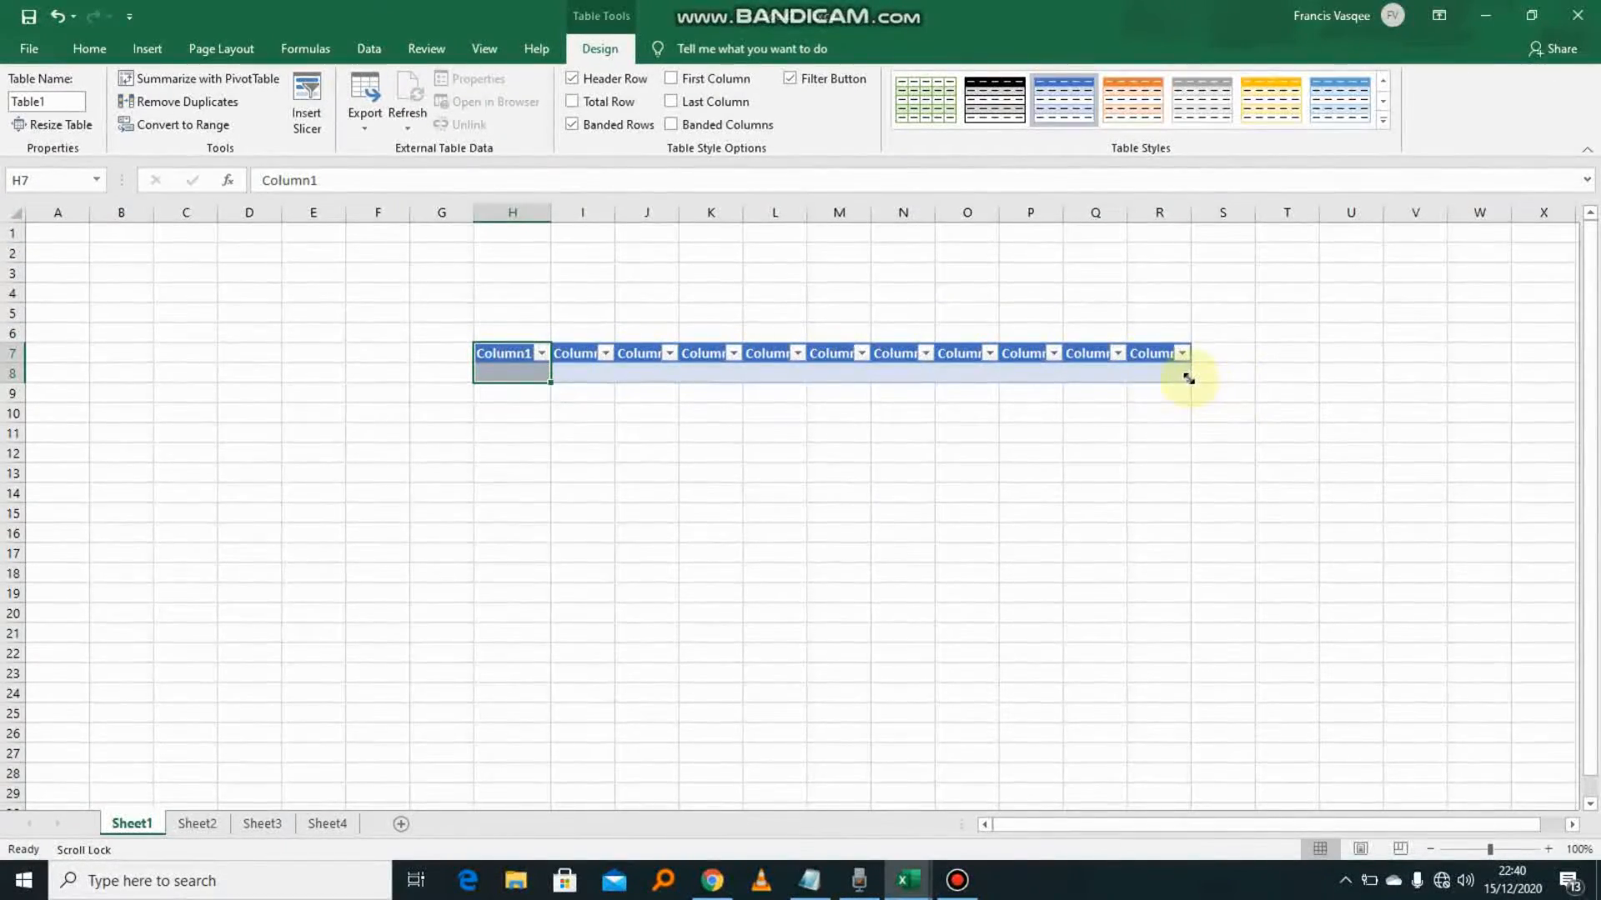
left_click_drag(1188, 381, 1252, 777)
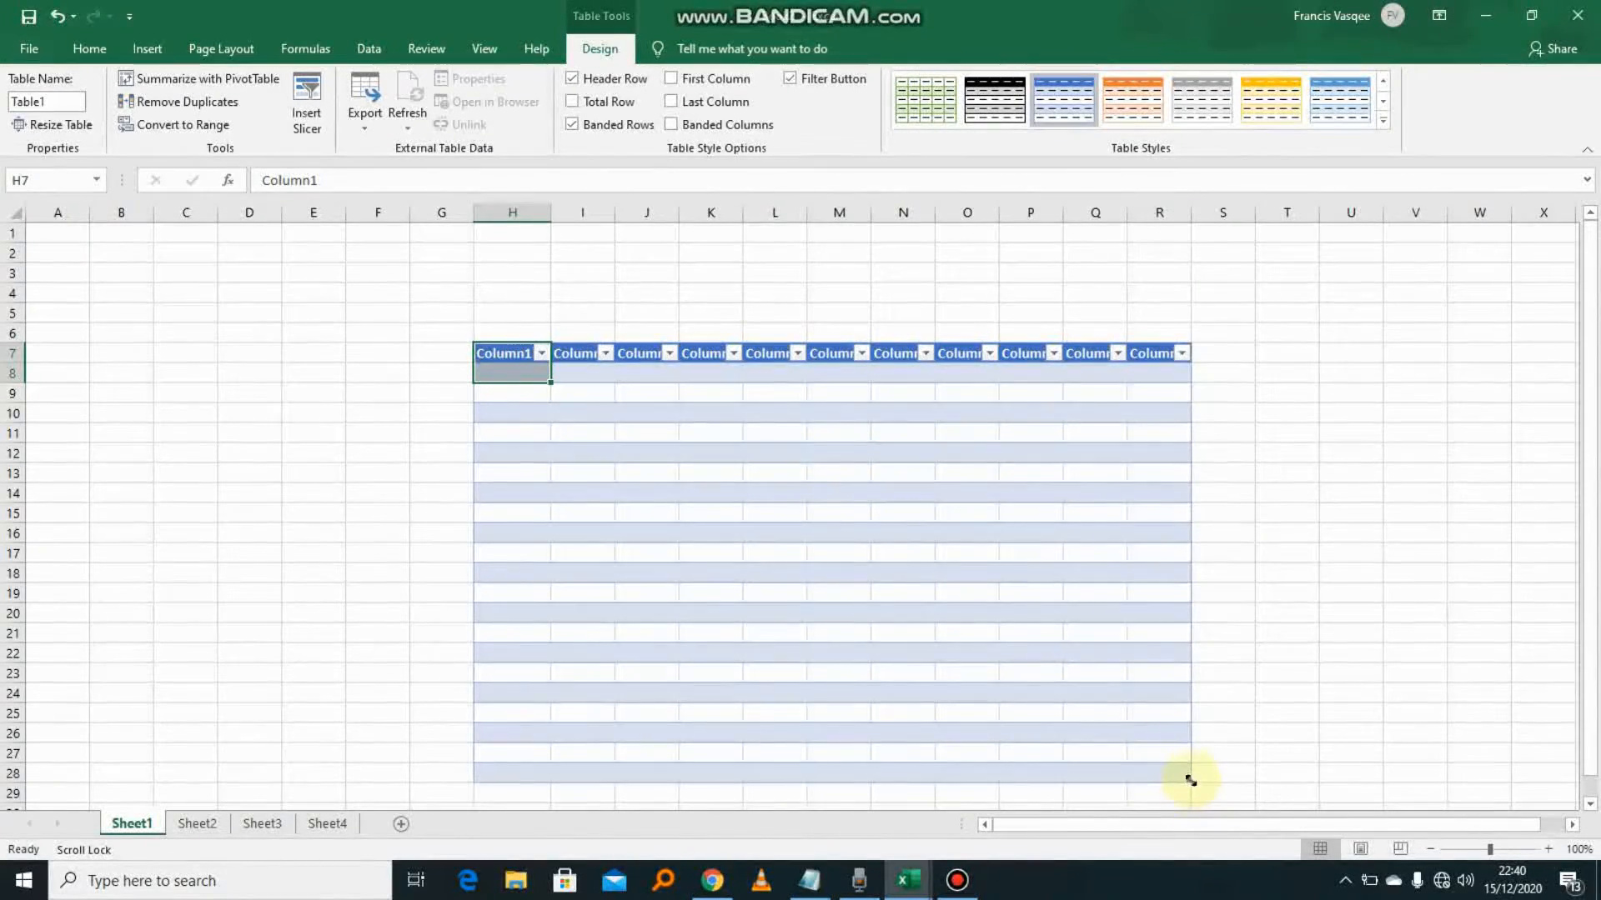
left_click_drag(1189, 781, 1140, 692)
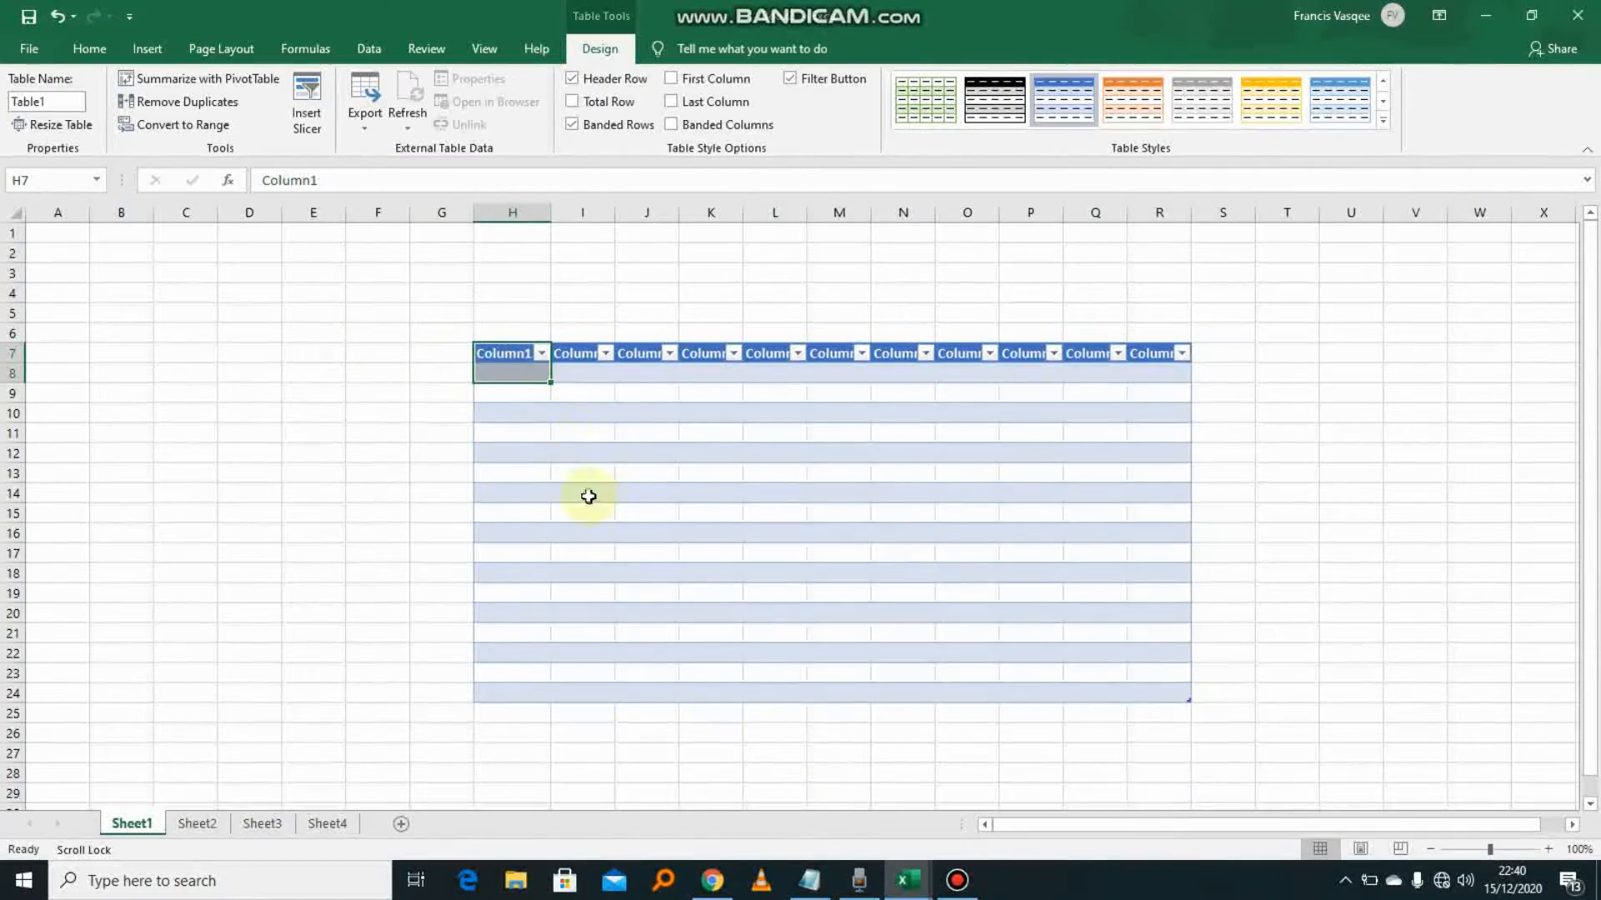
Try to clear the header text of the table's first column.
left_click(604, 456)
left_click(504, 356)
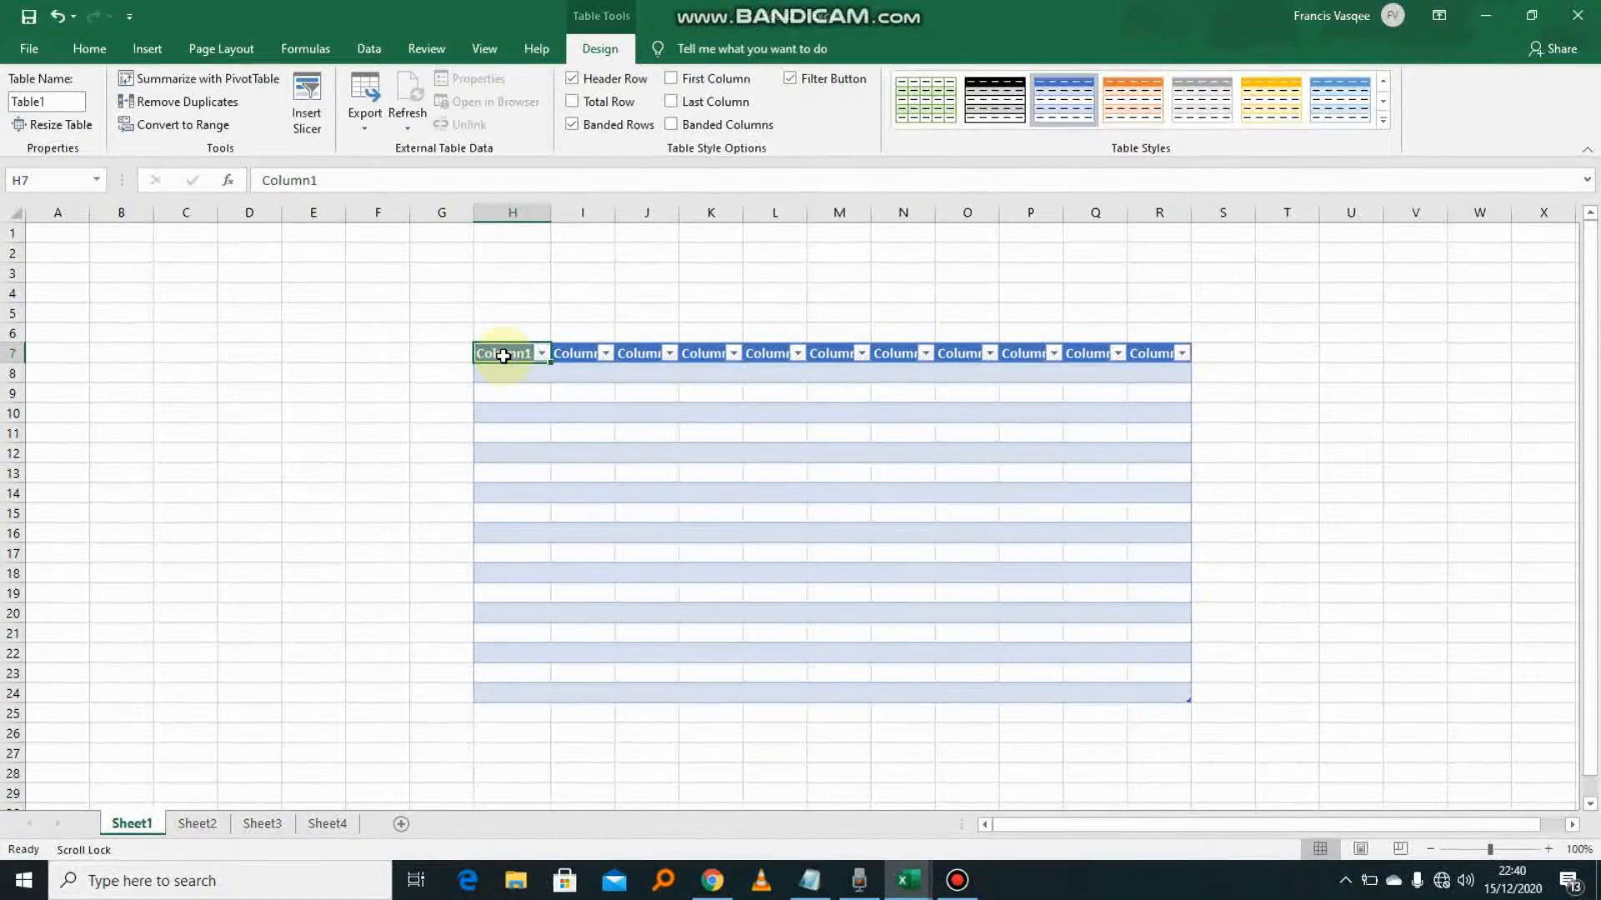
key("BackSpace")
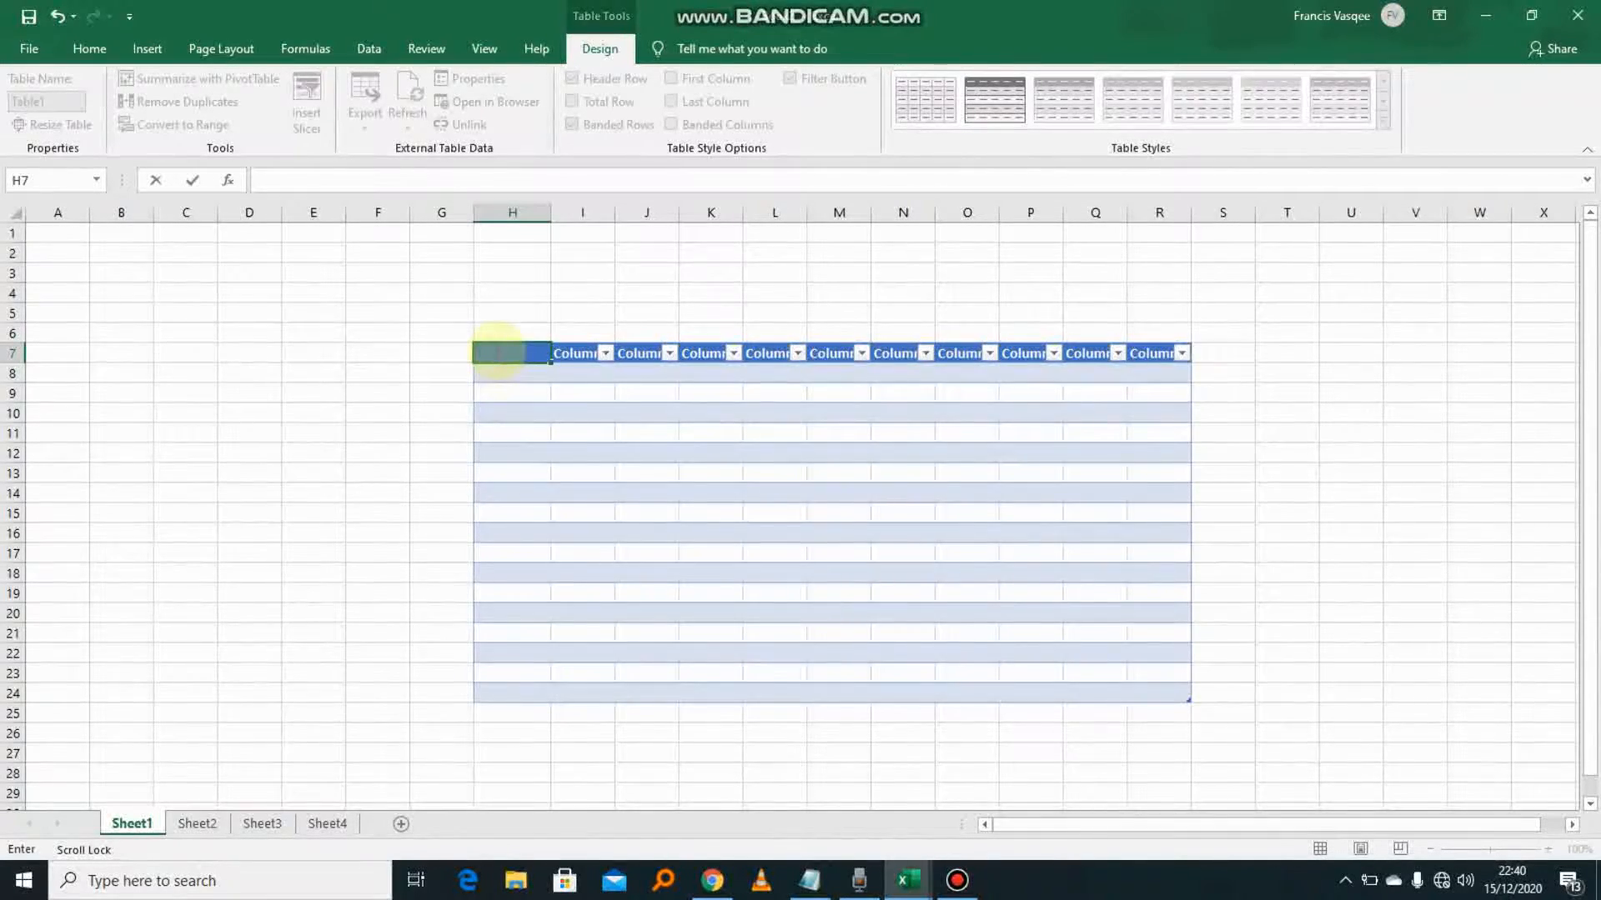
Enter 1, 2 and 3 in cells H8 to H10 of the table's first column.
left_click(495, 373)
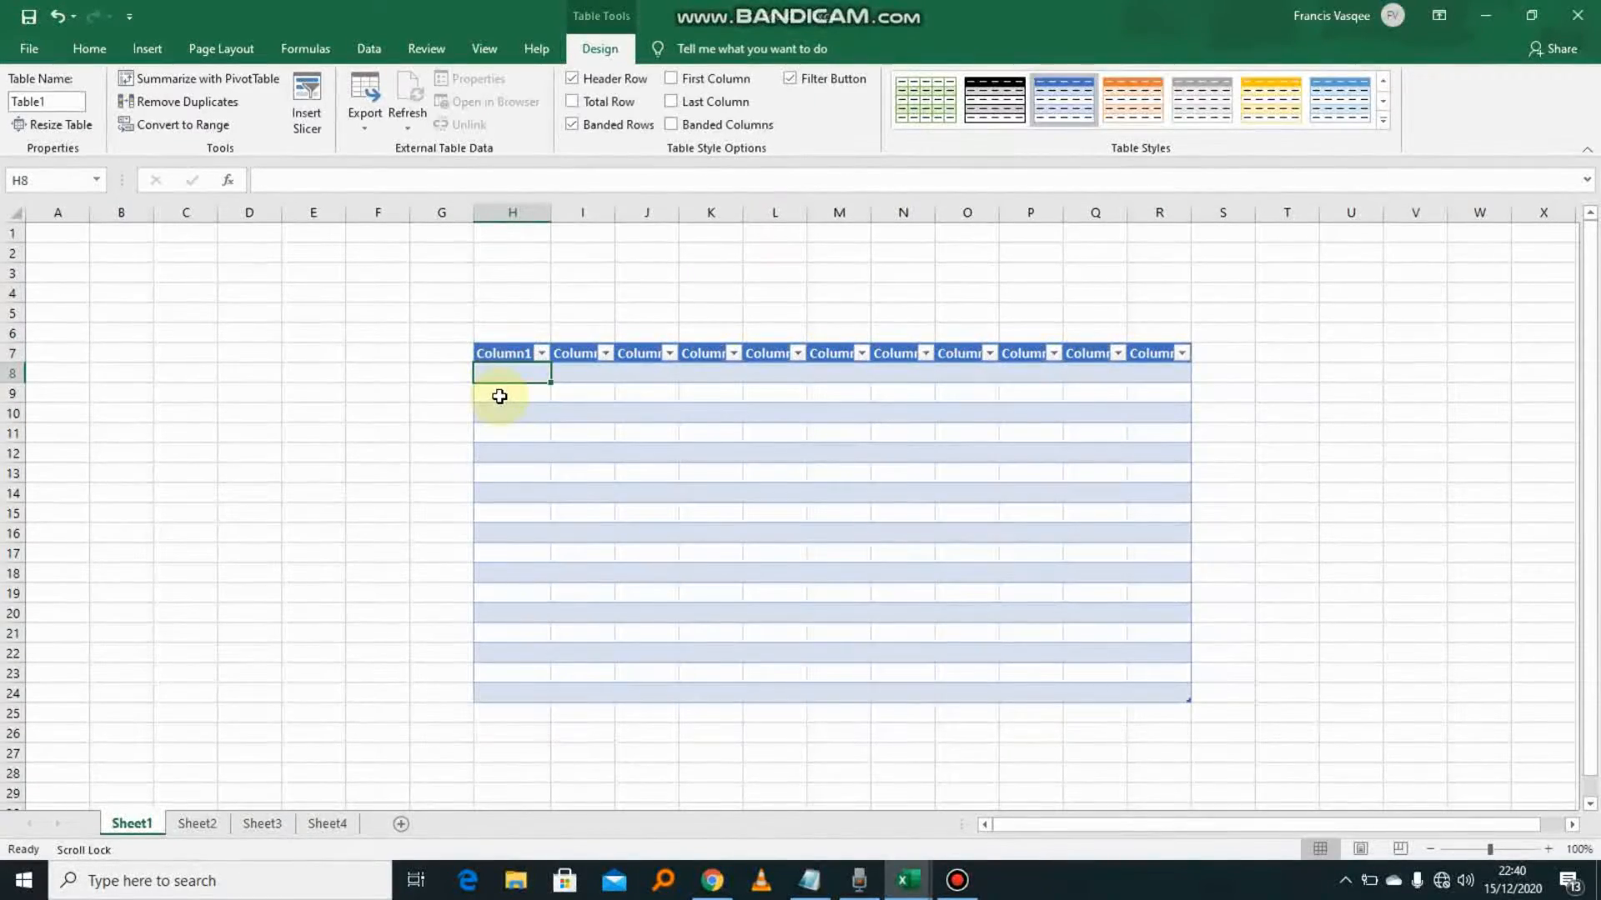
type("1")
key("Return")
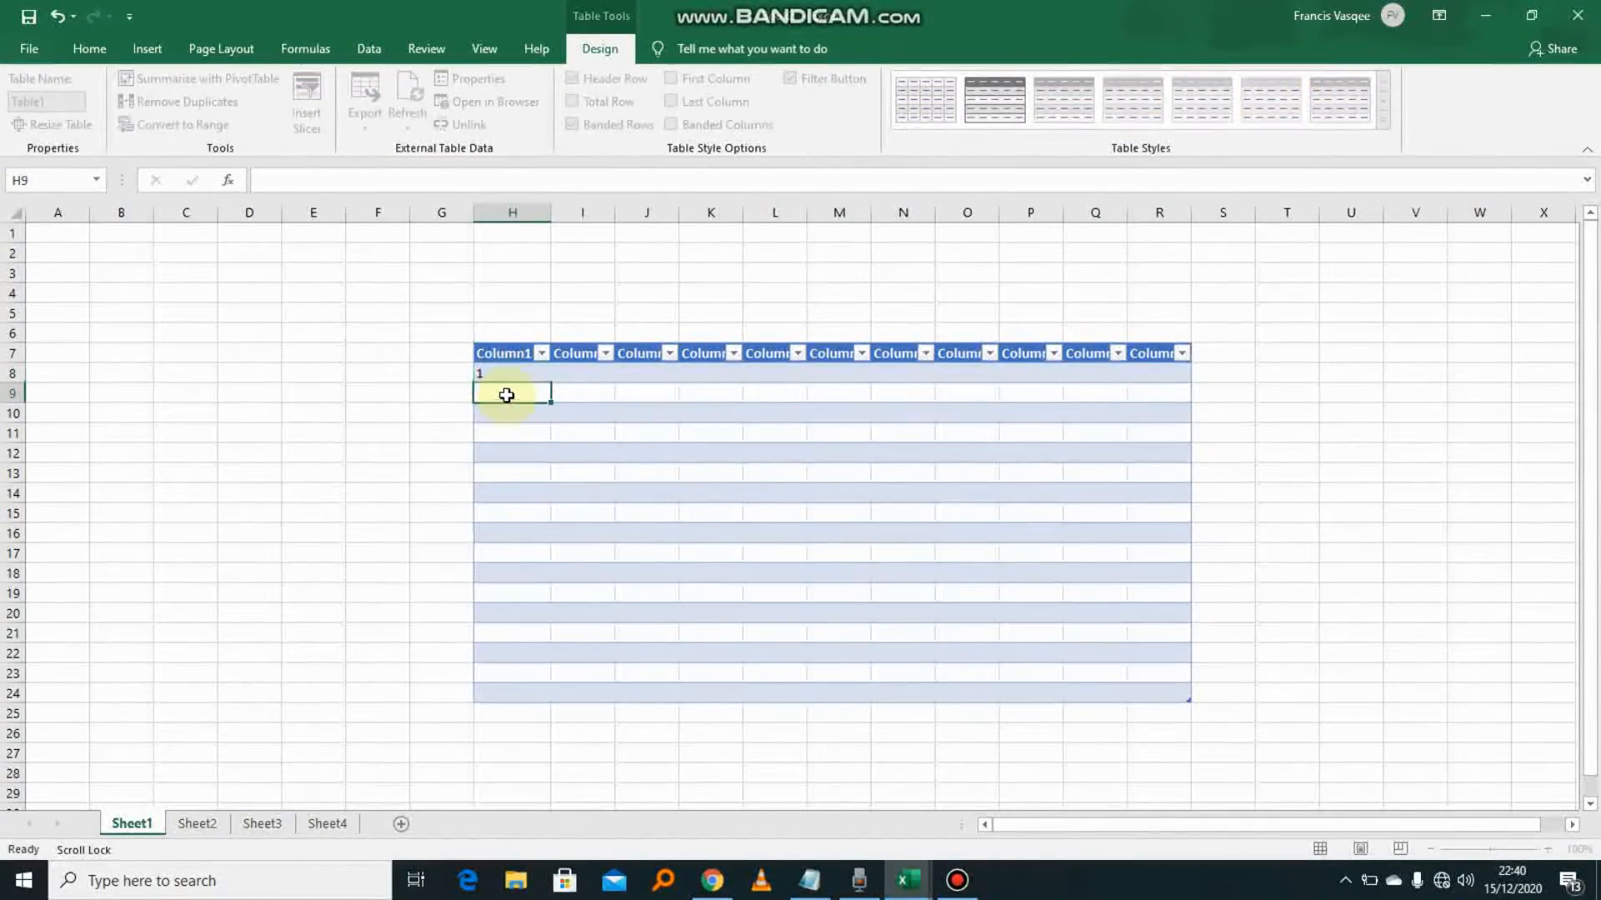
type("2")
key("Return")
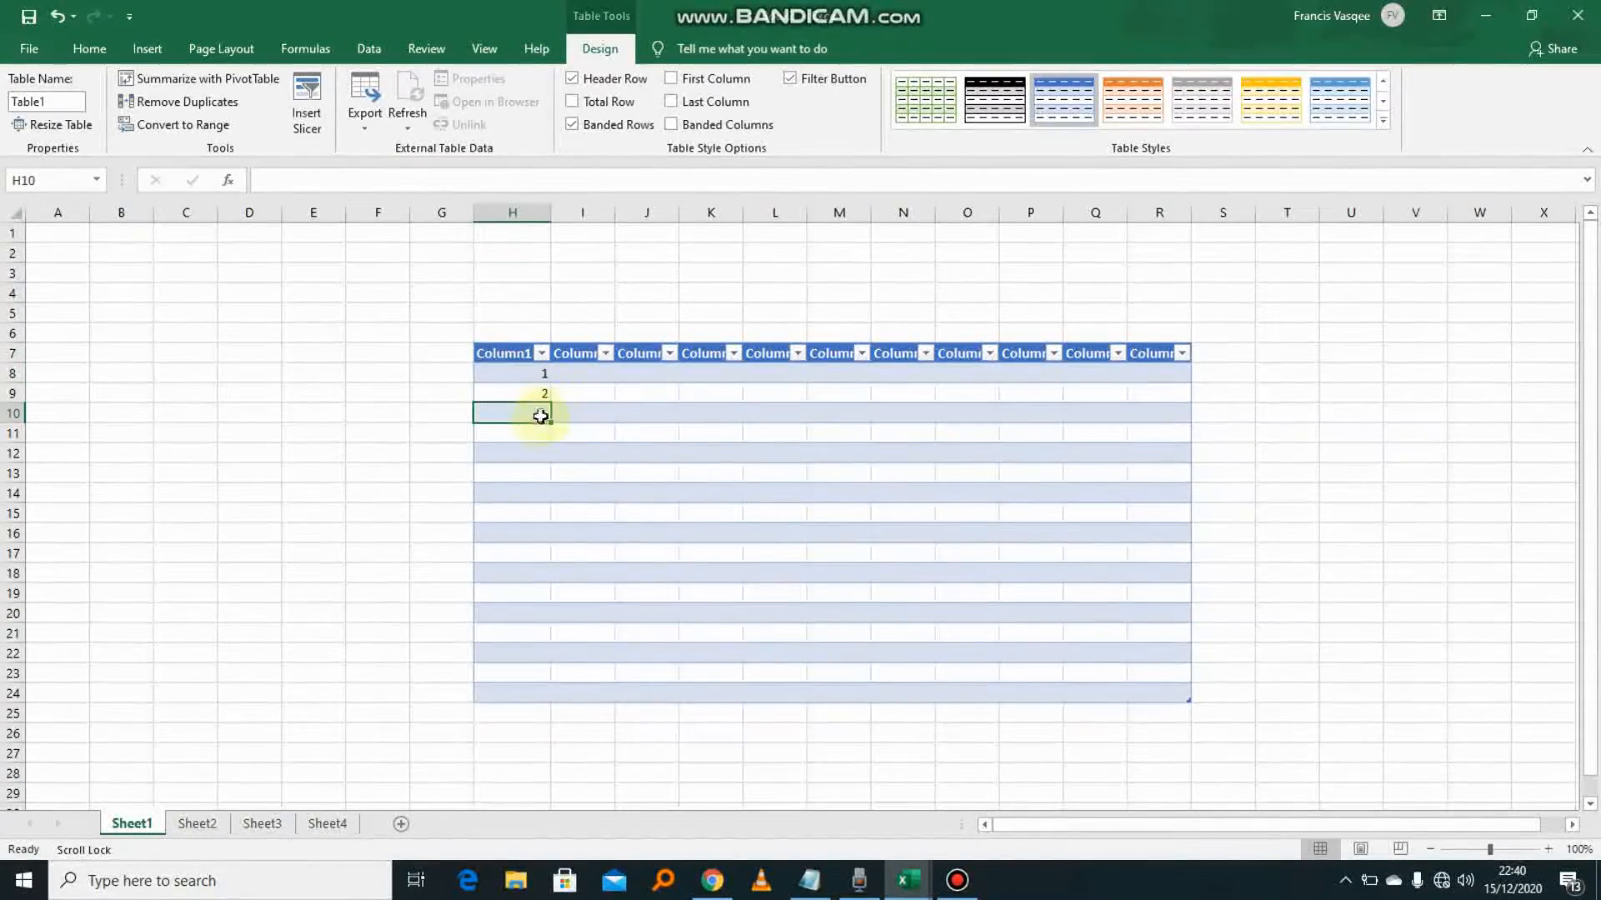
type("3")
Enter 4 in H12, 5 in H14, 6 in H15 and 7 in H17 of the table's first column.
left_click(546, 450)
type("4")
left_click(535, 489)
type("5")
key("Return")
type("6")
left_click(530, 548)
type("7")
left_click(636, 534)
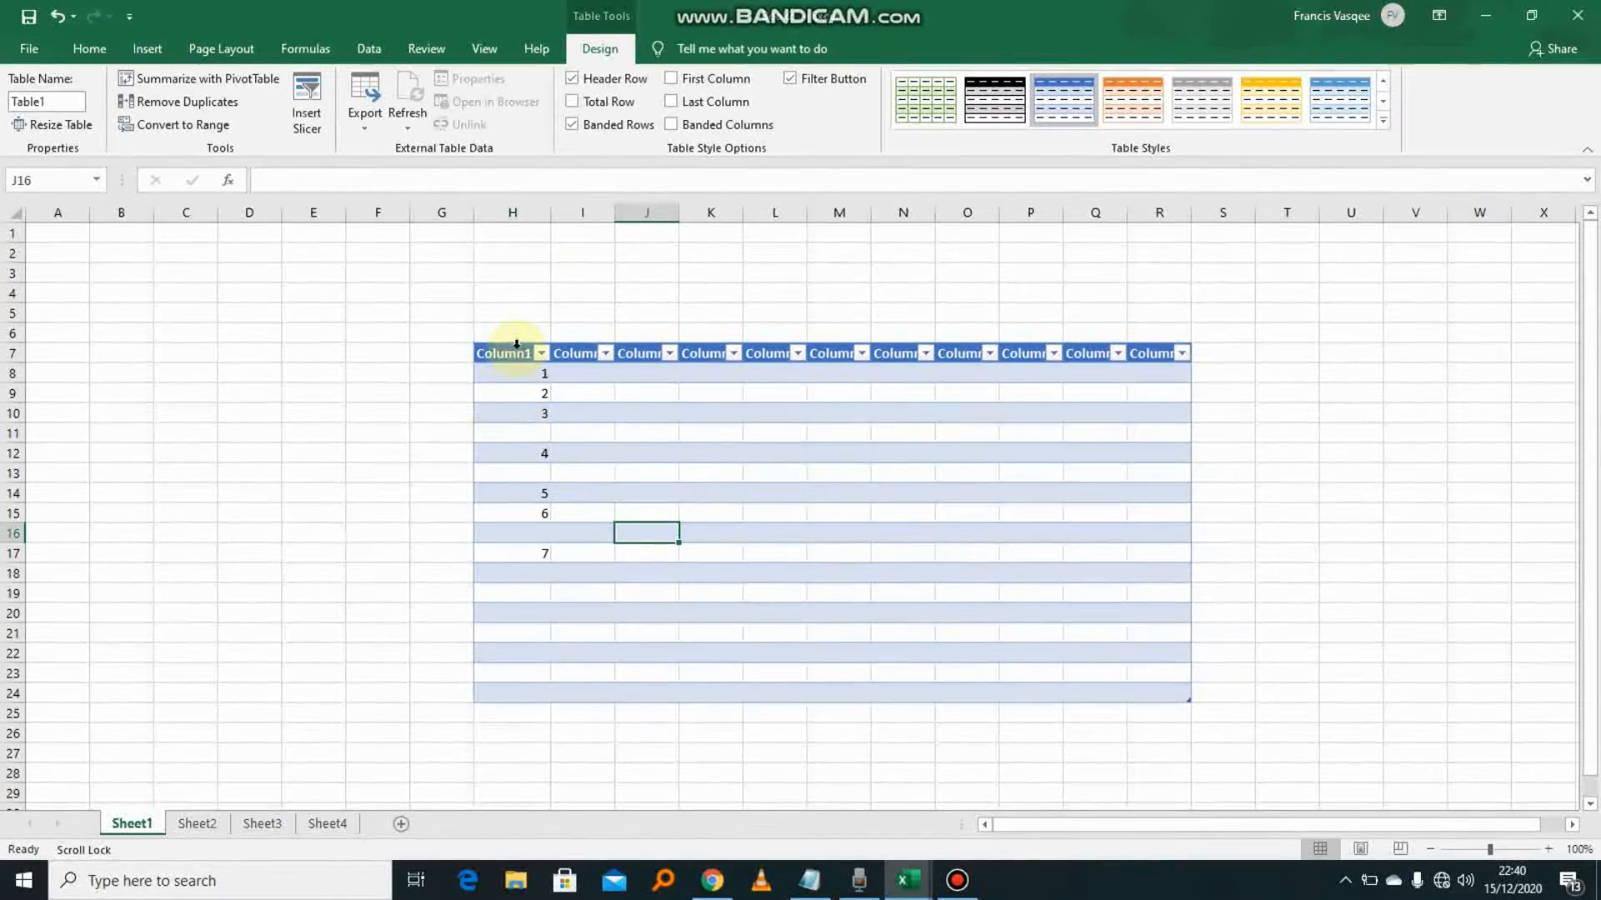
Rename the header of the table's first column to Numbers.
left_click(508, 353)
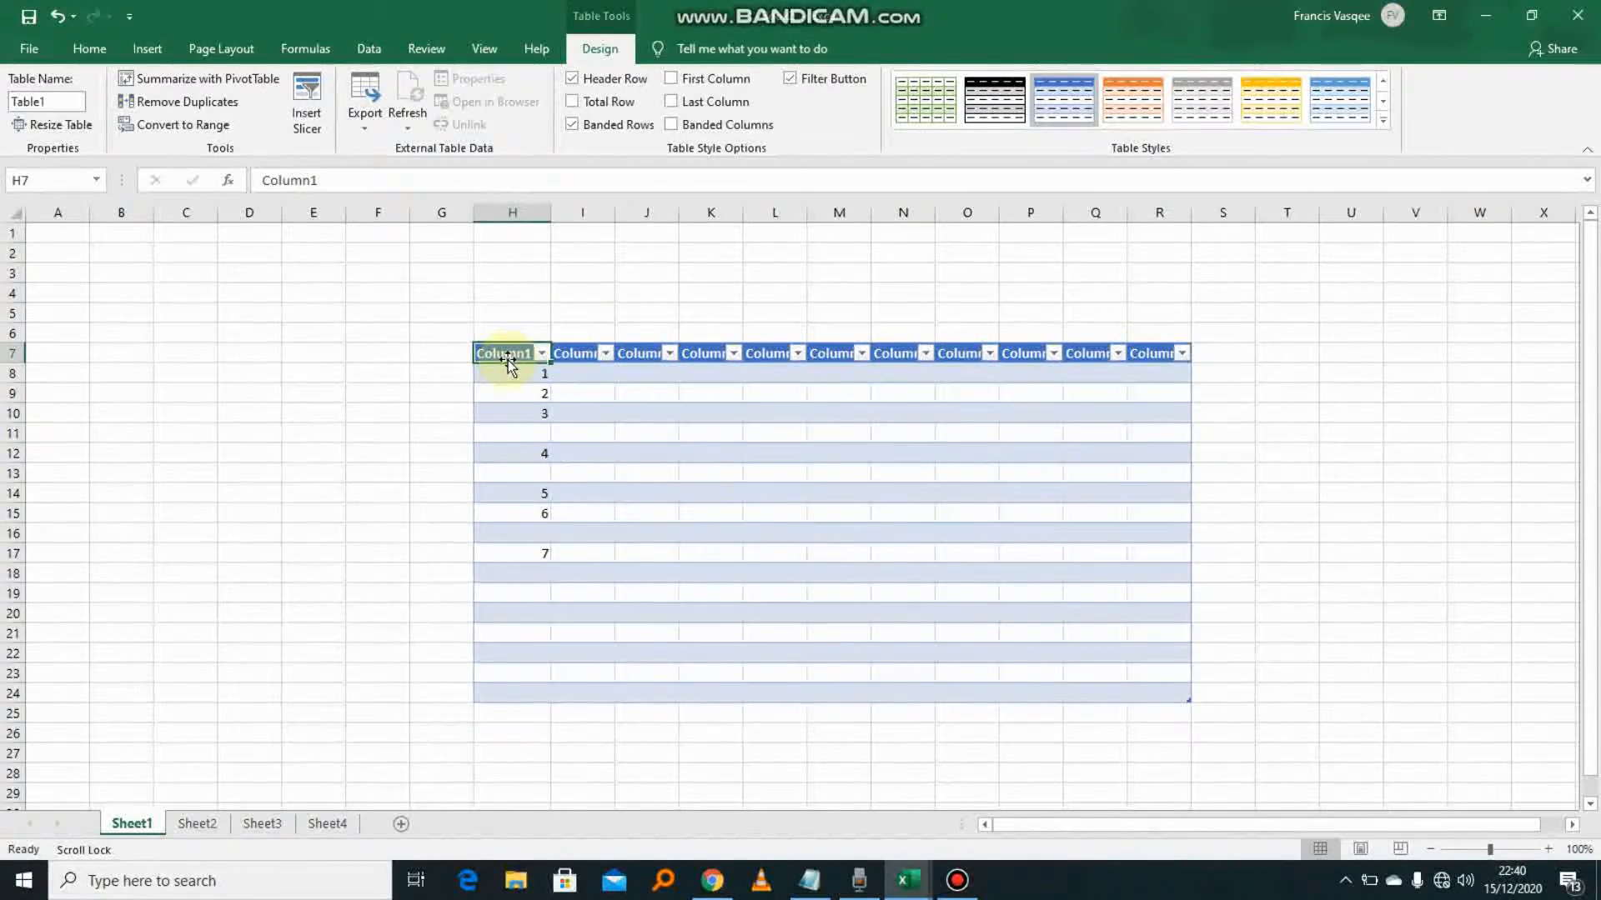
double_click(511, 353)
left_click_drag(536, 354, 457, 361)
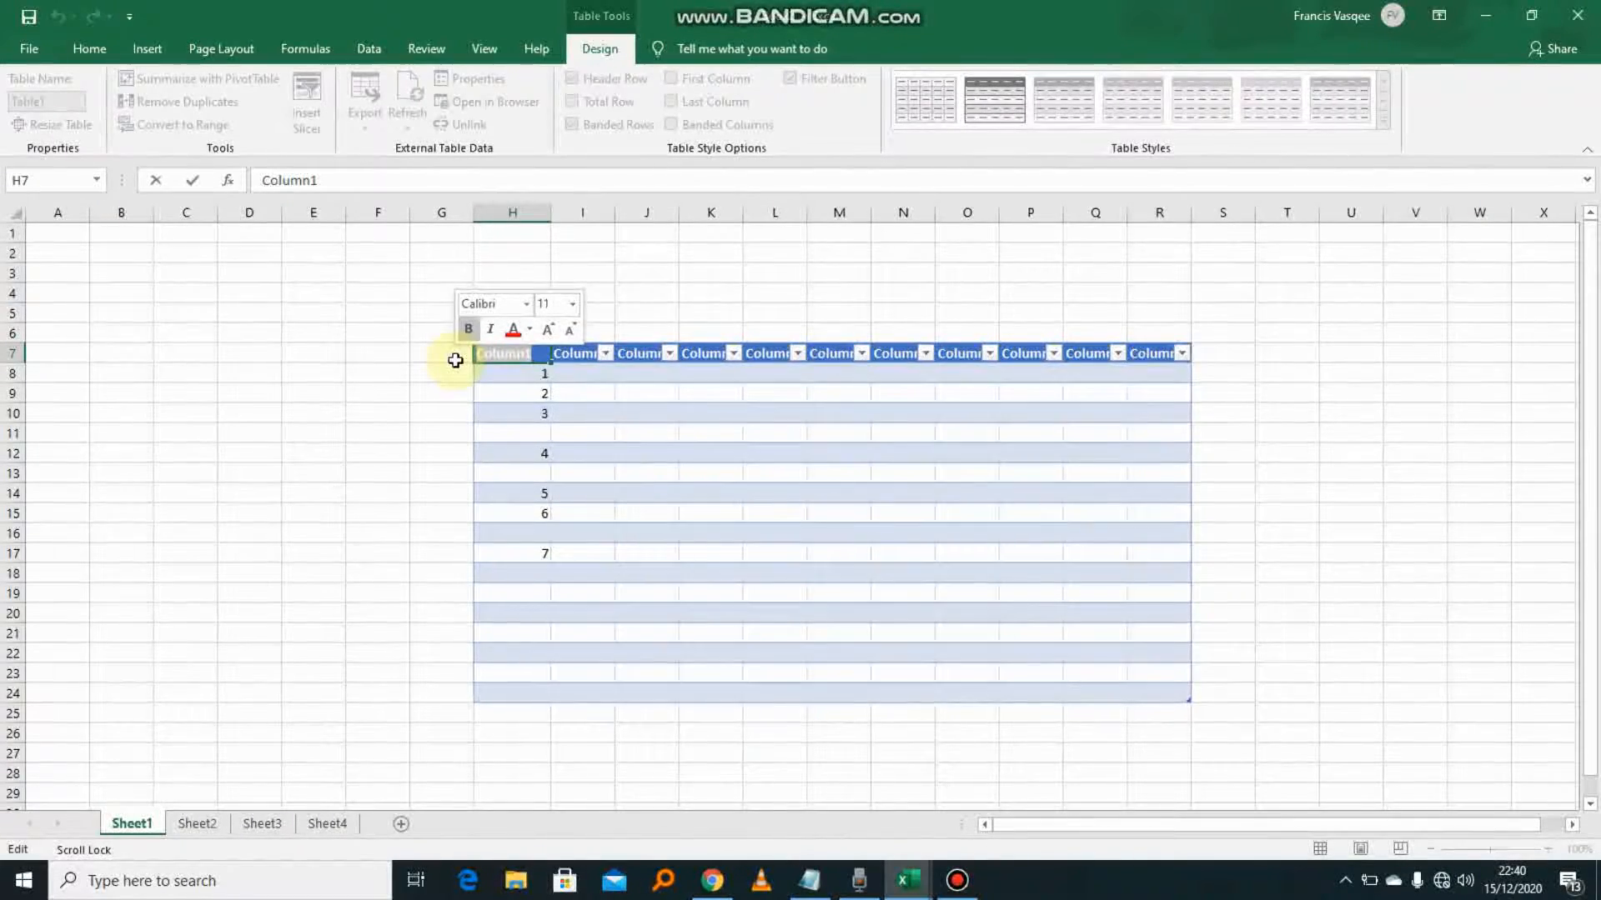
type("Numbers")
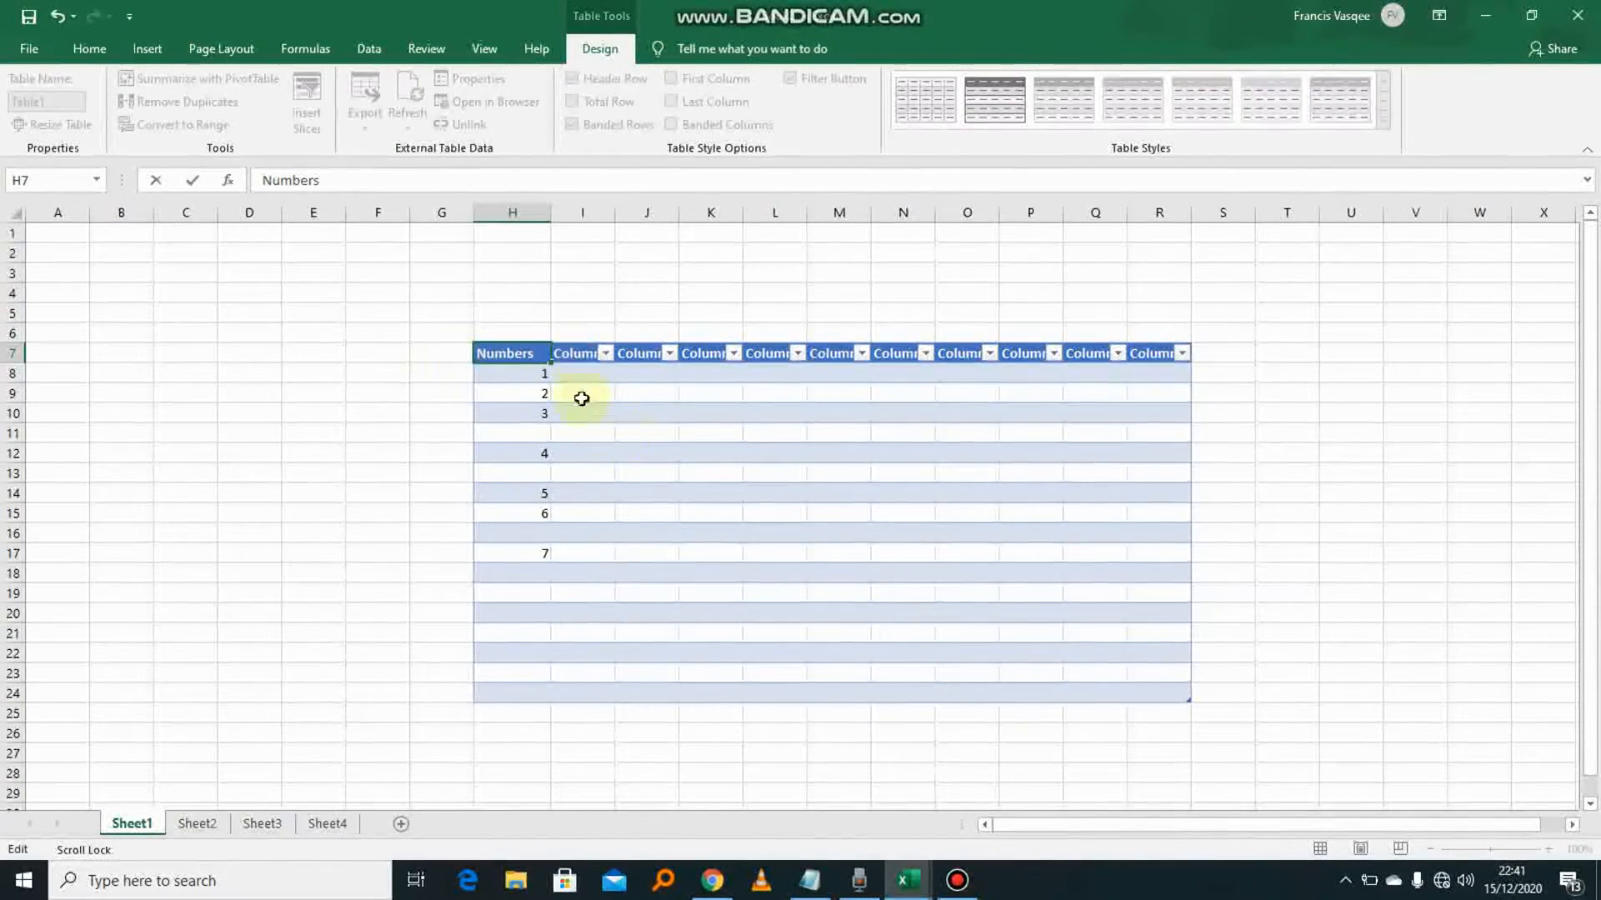
left_click(643, 451)
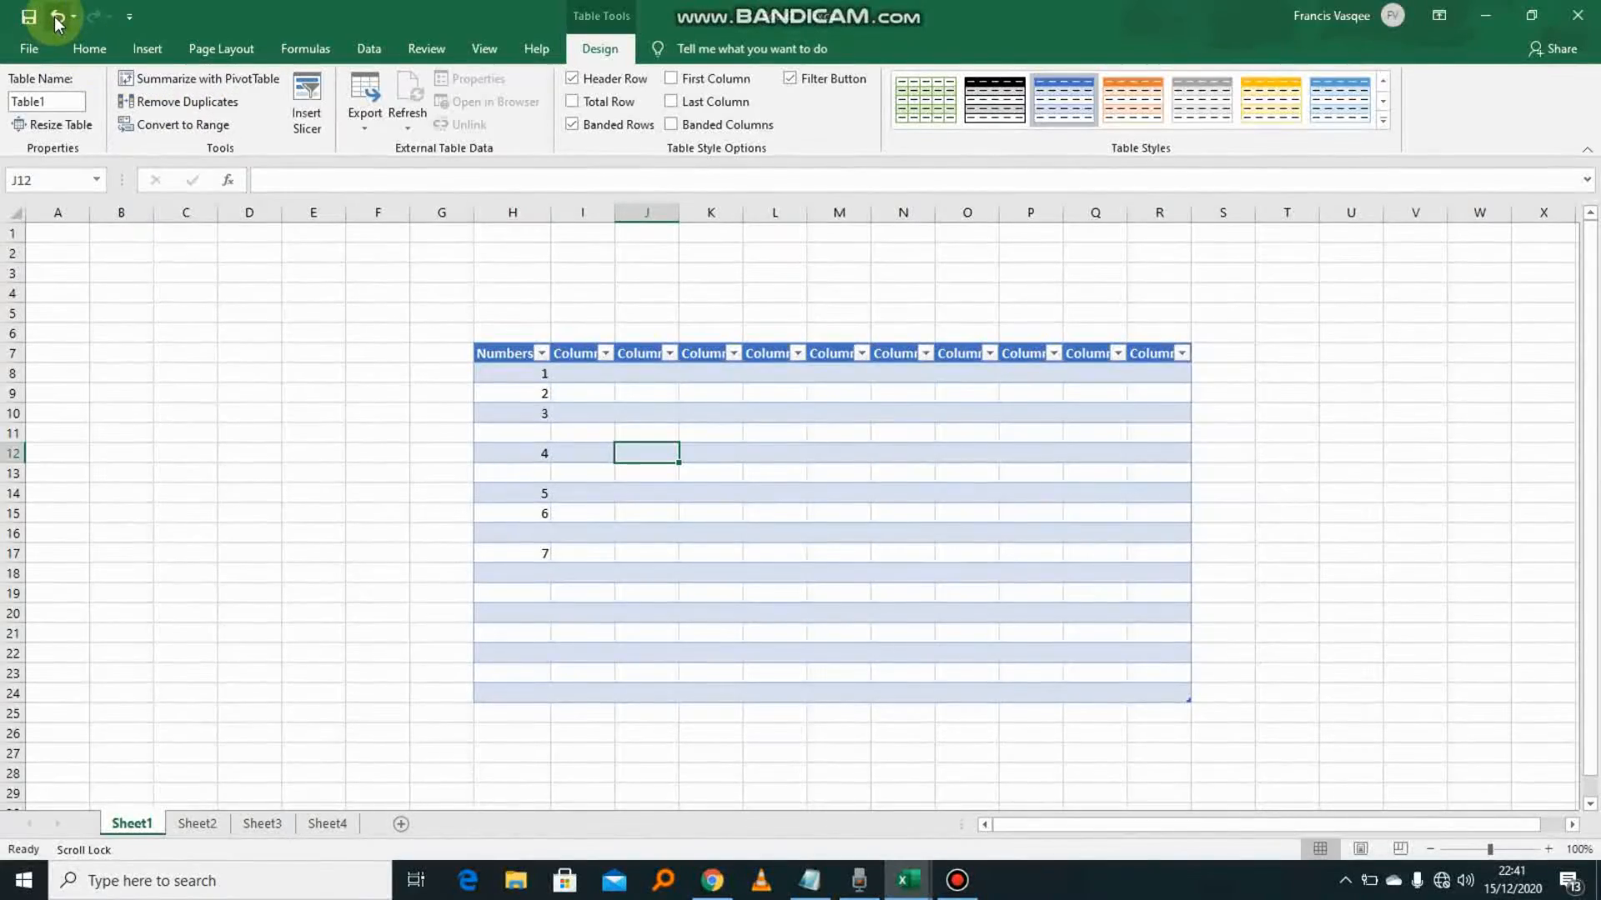
On Sheet2, enter three people's first names in cells B3 to B5.
left_click(200, 823)
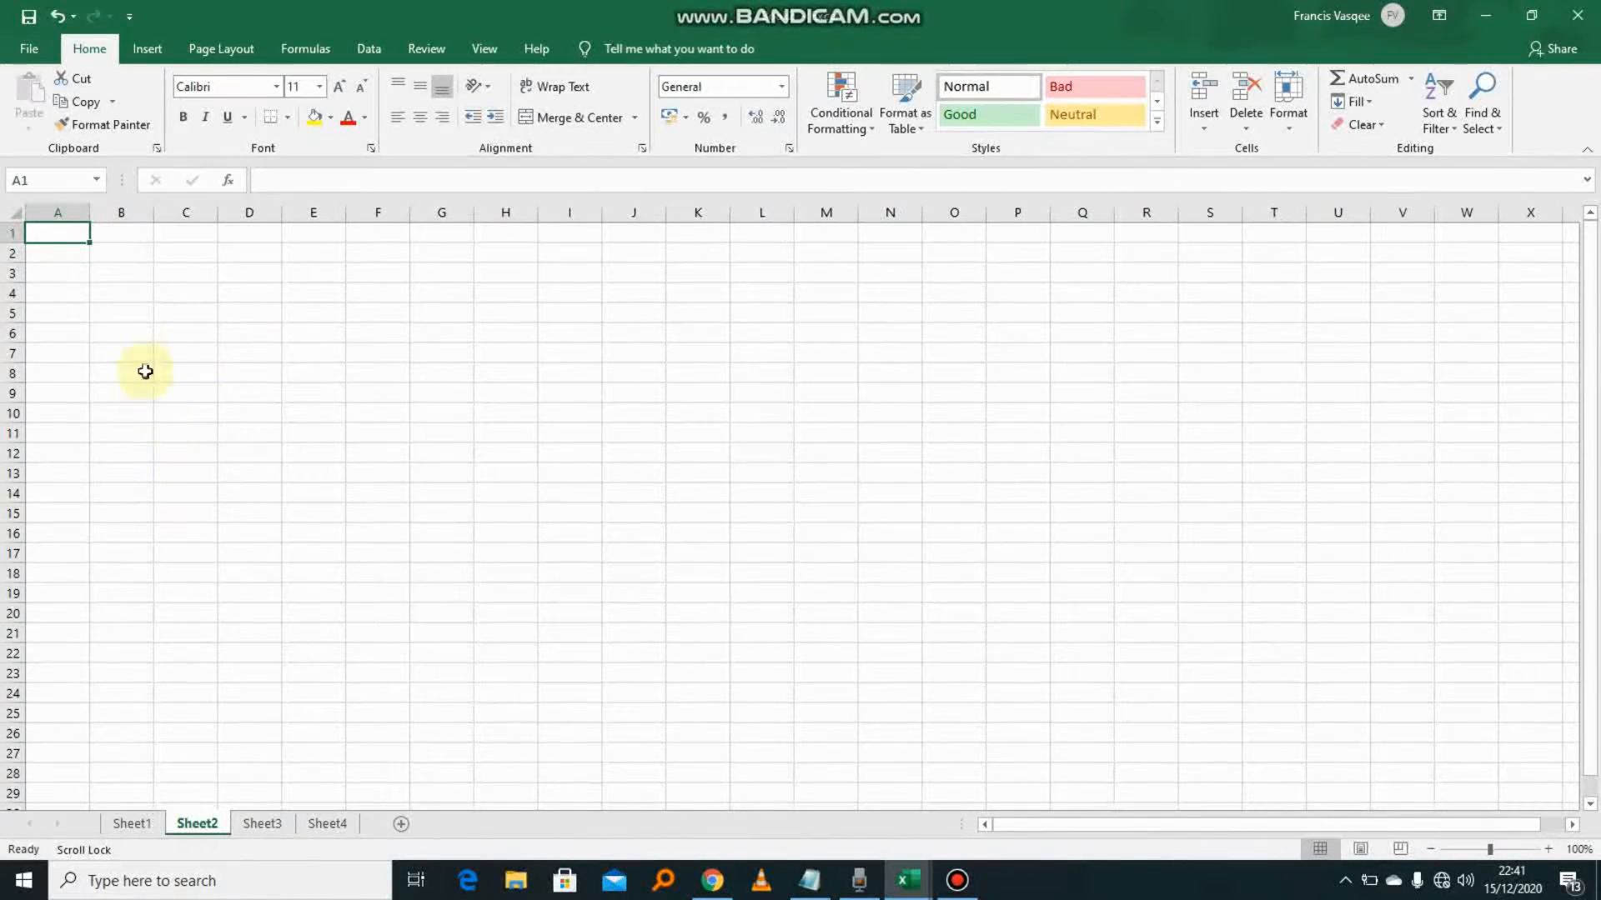
left_click(125, 276)
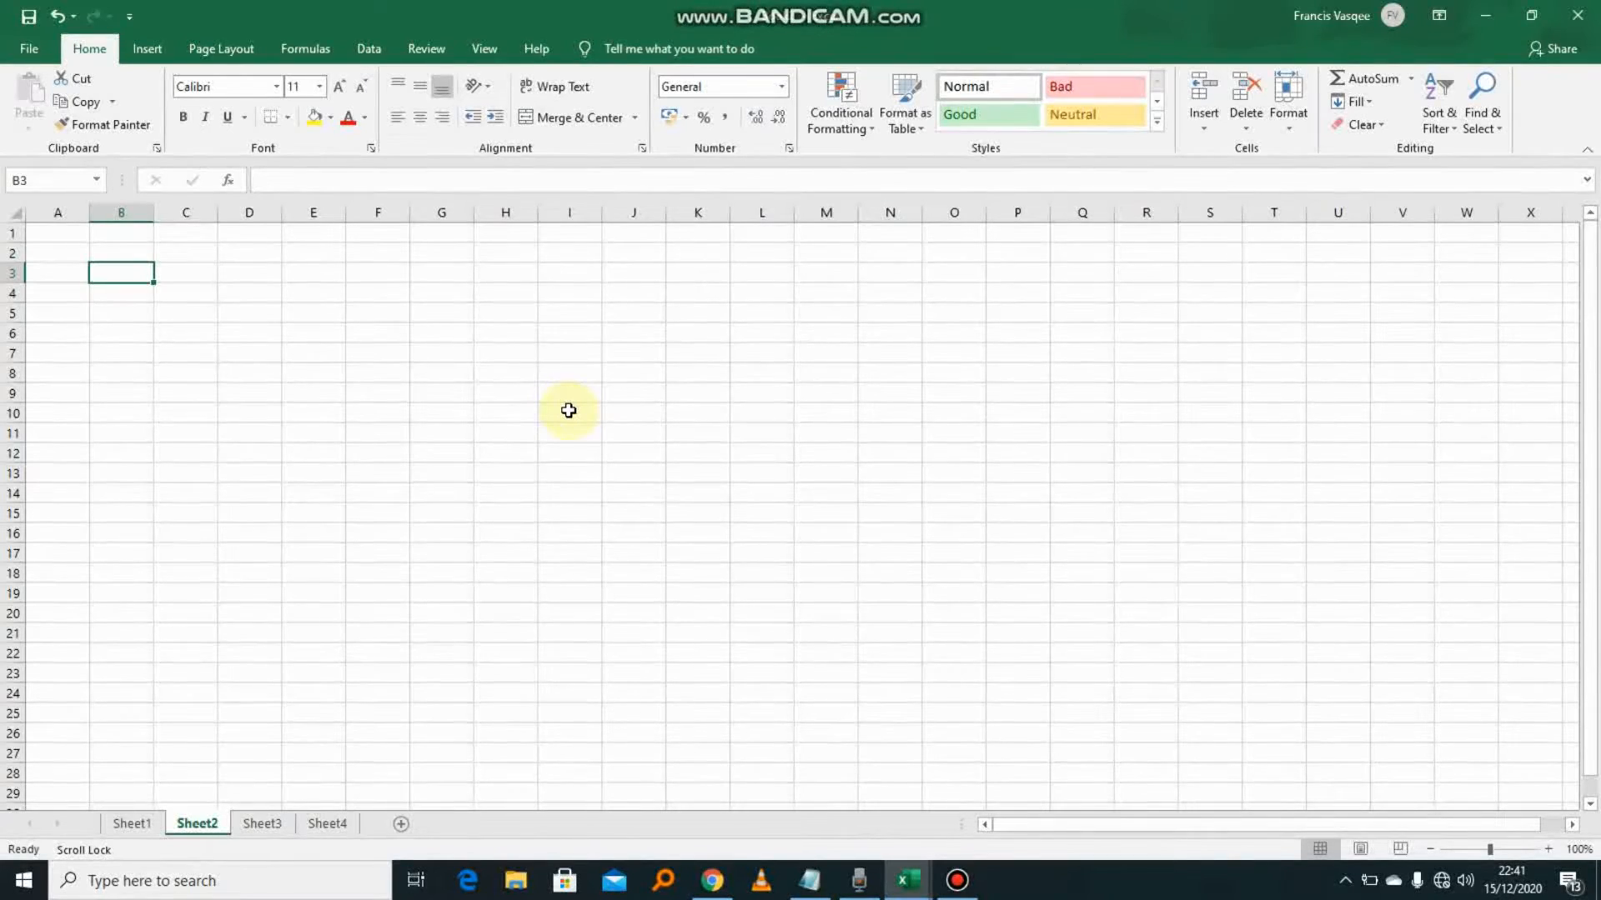
type("John")
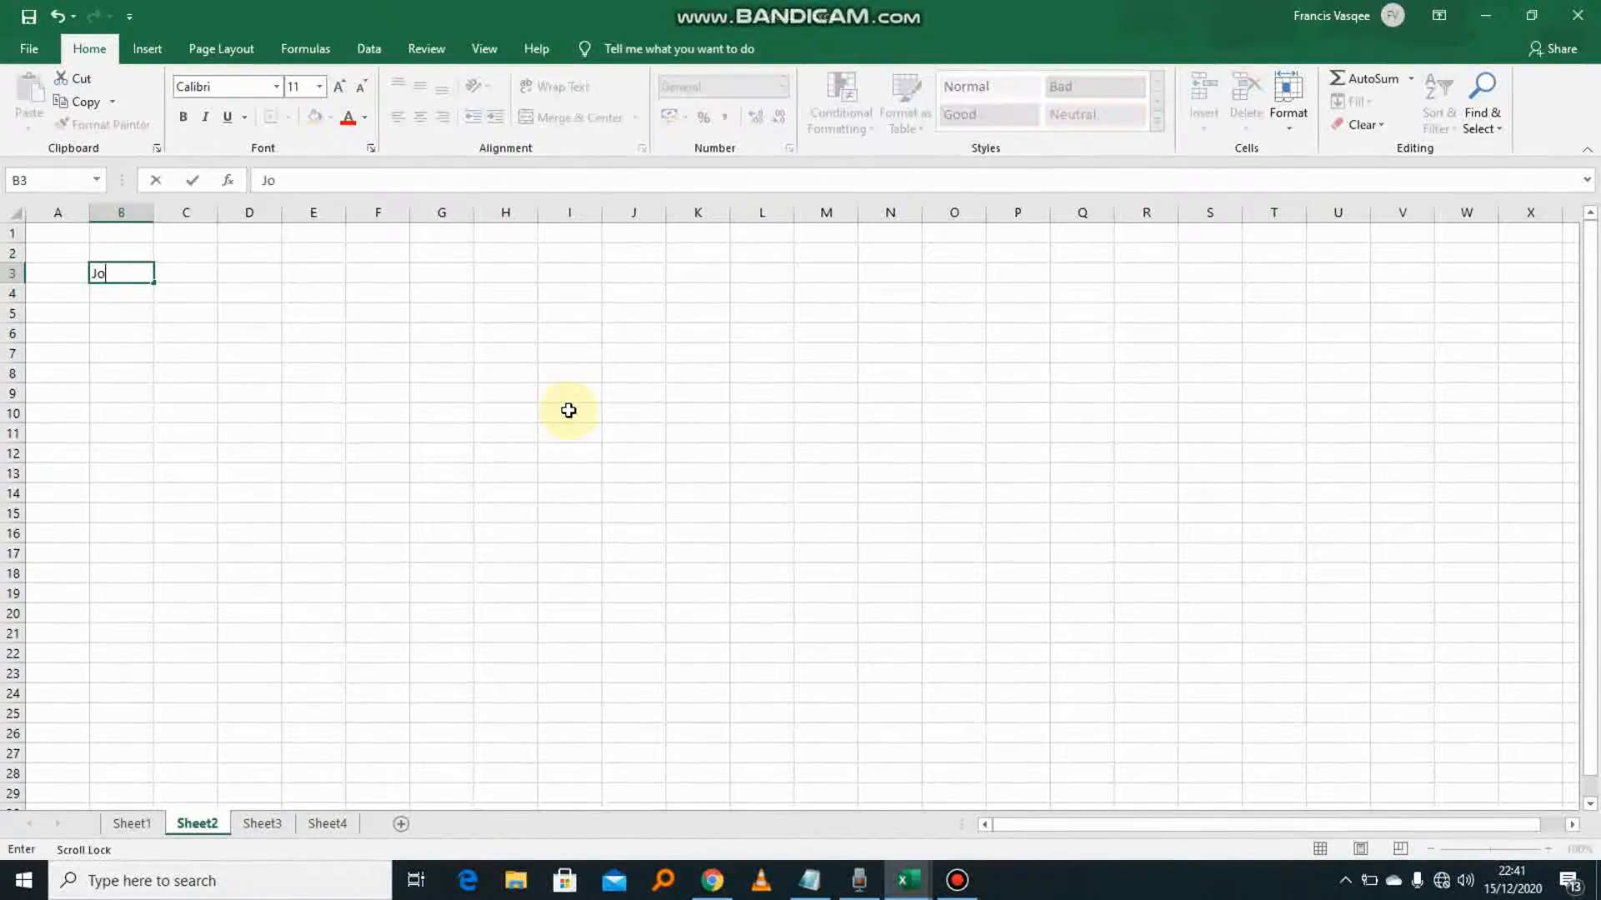
left_click(141, 291)
type("Susan")
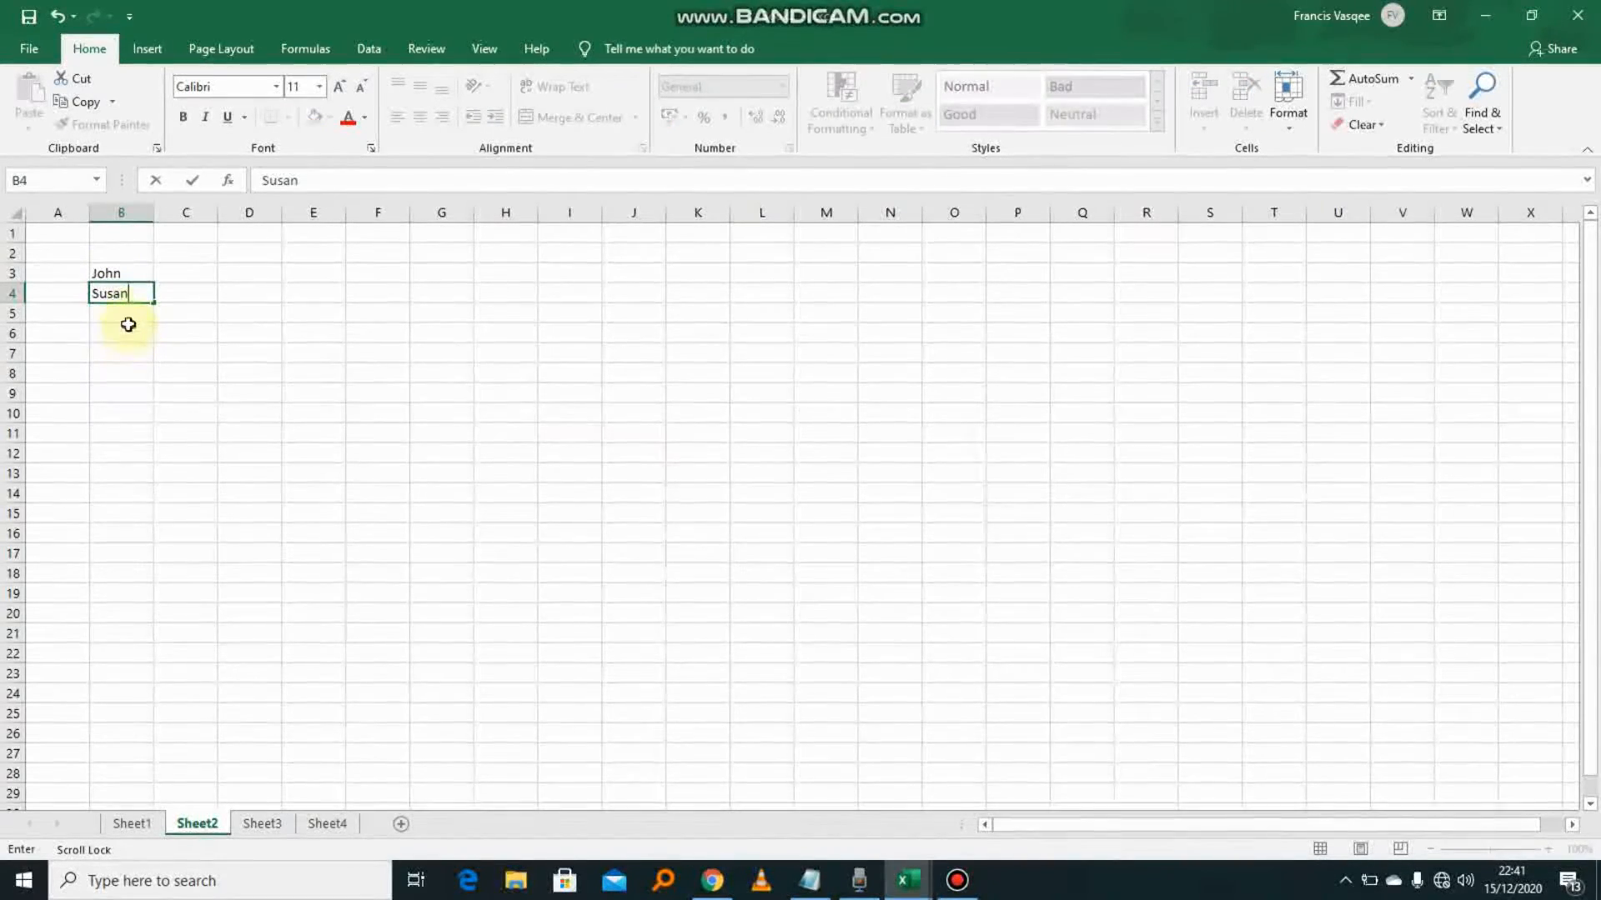
left_click(127, 315)
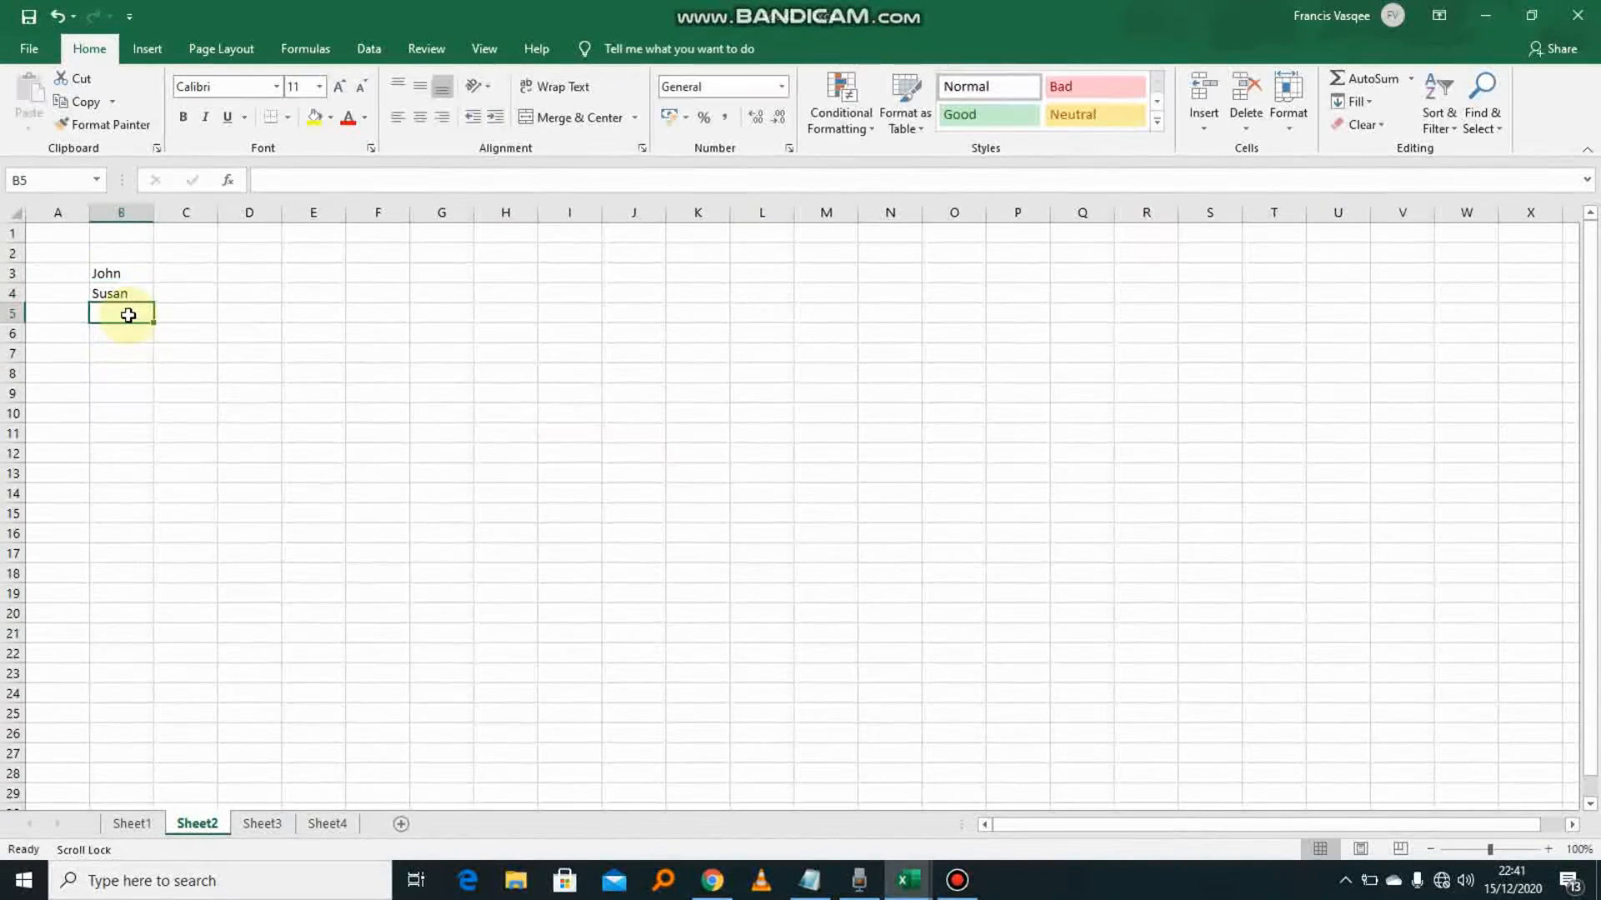
type("Isaac")
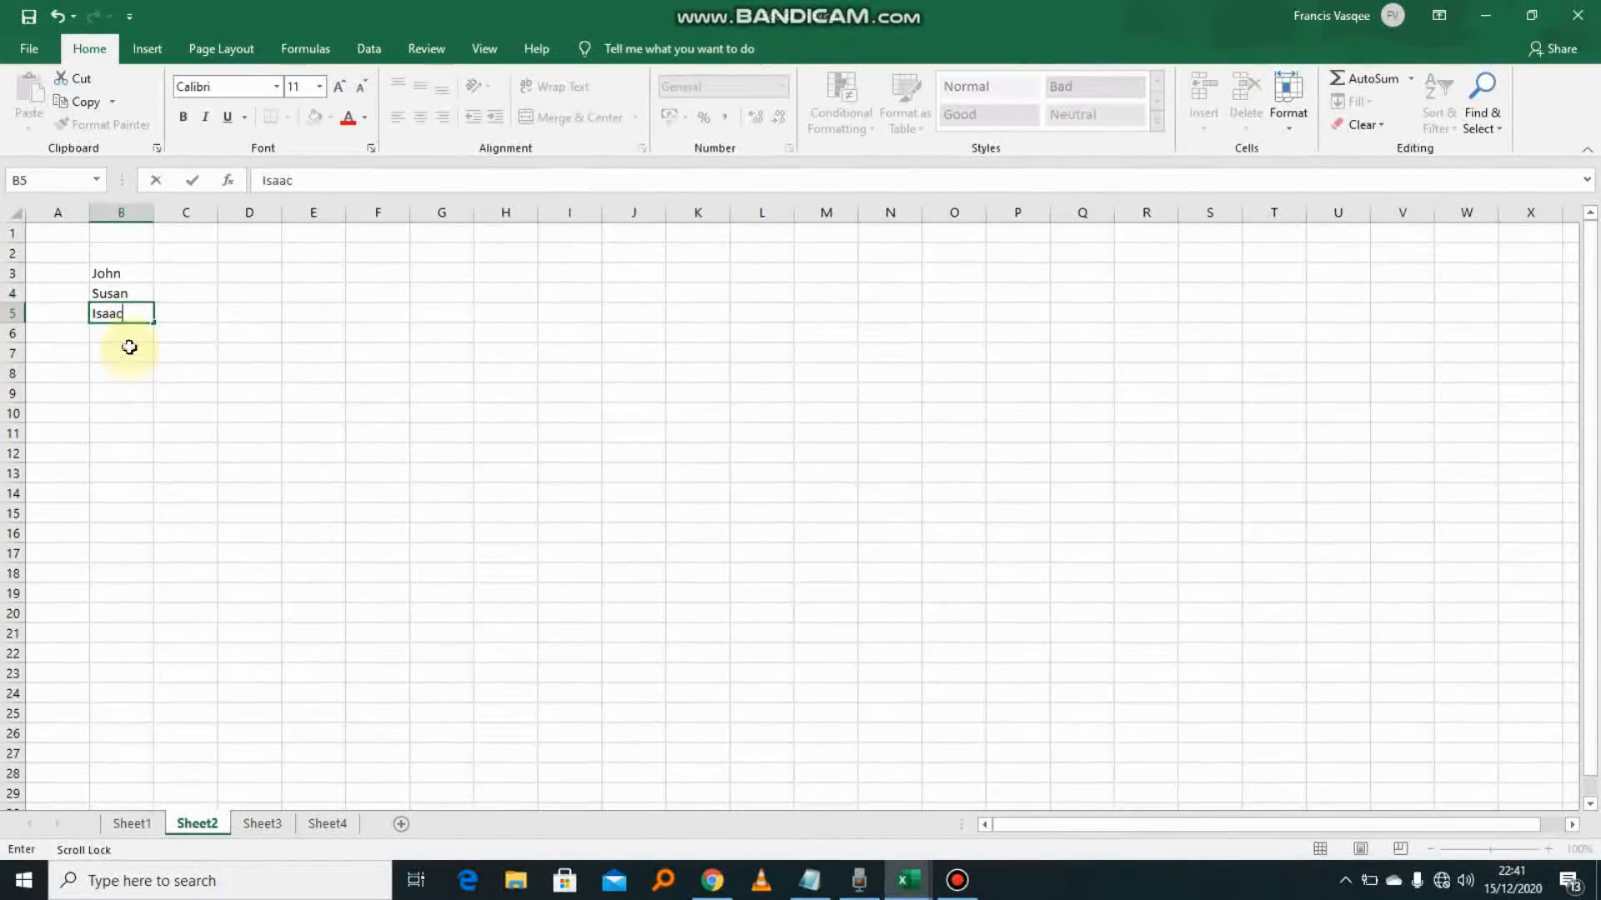
Enter three more first names in cells B6 to B8, correcting the capitalization of the last one.
left_click(129, 346)
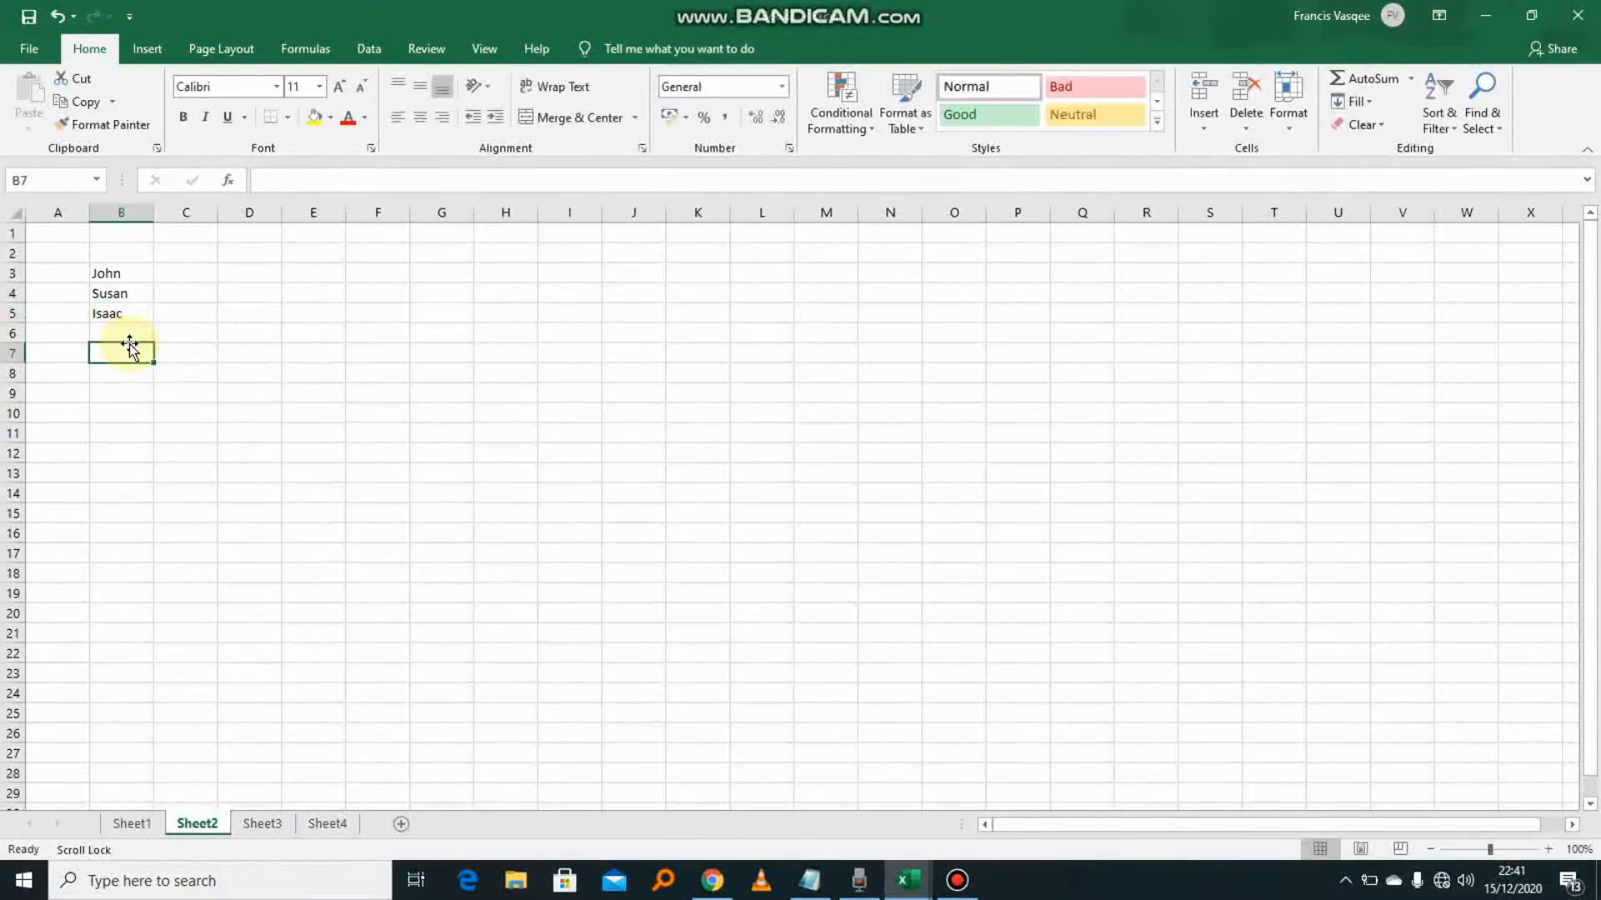
left_click(134, 331)
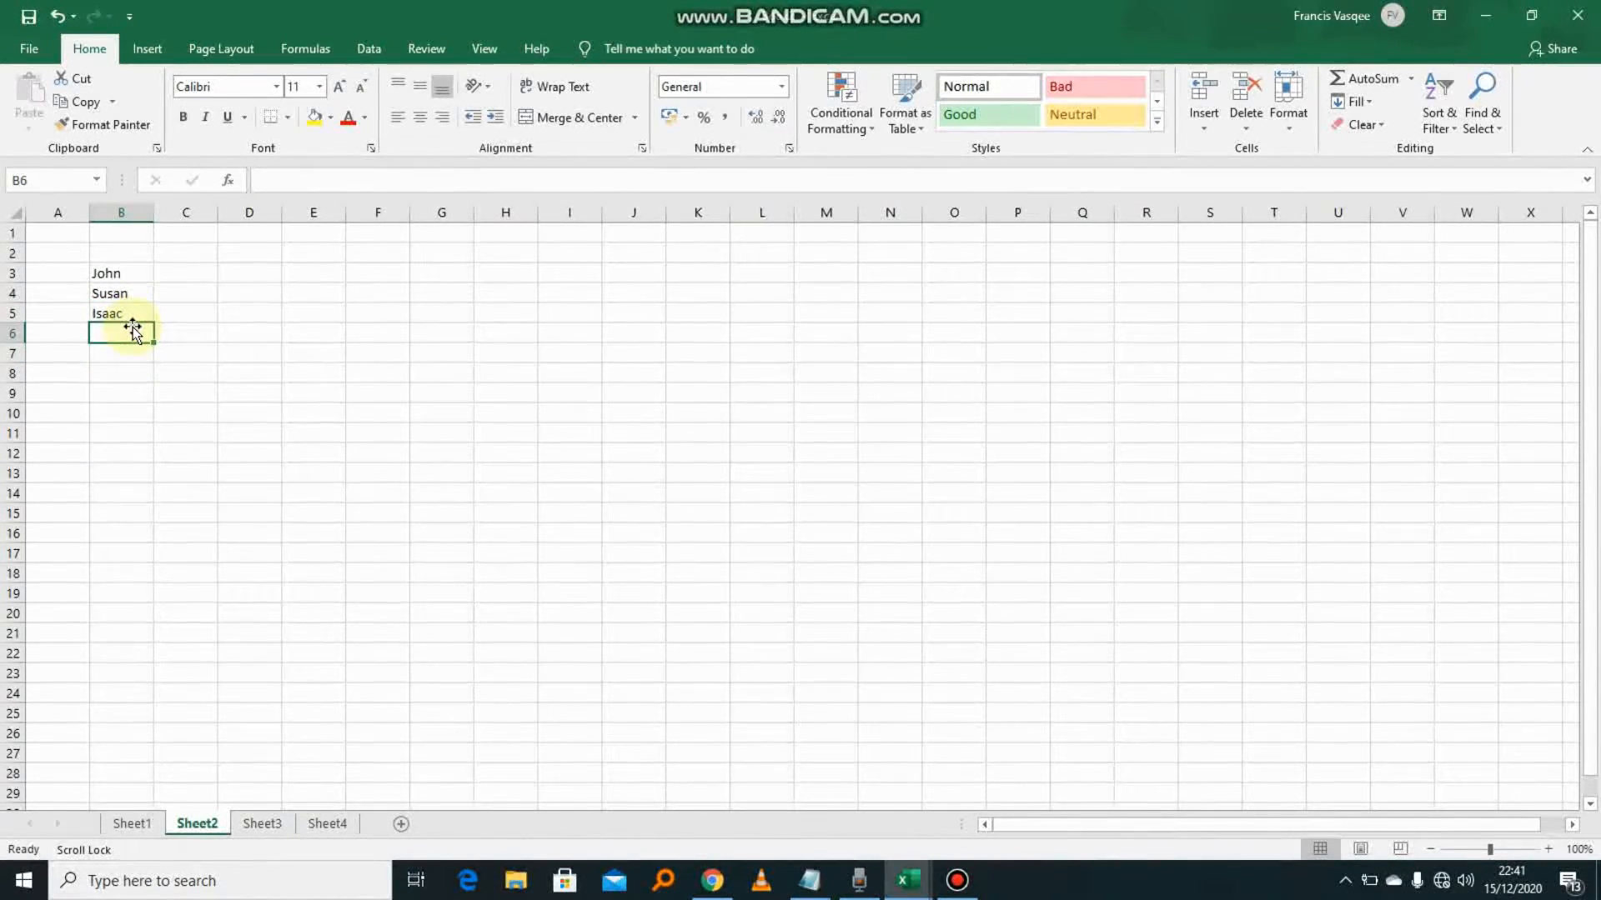
type("Julie")
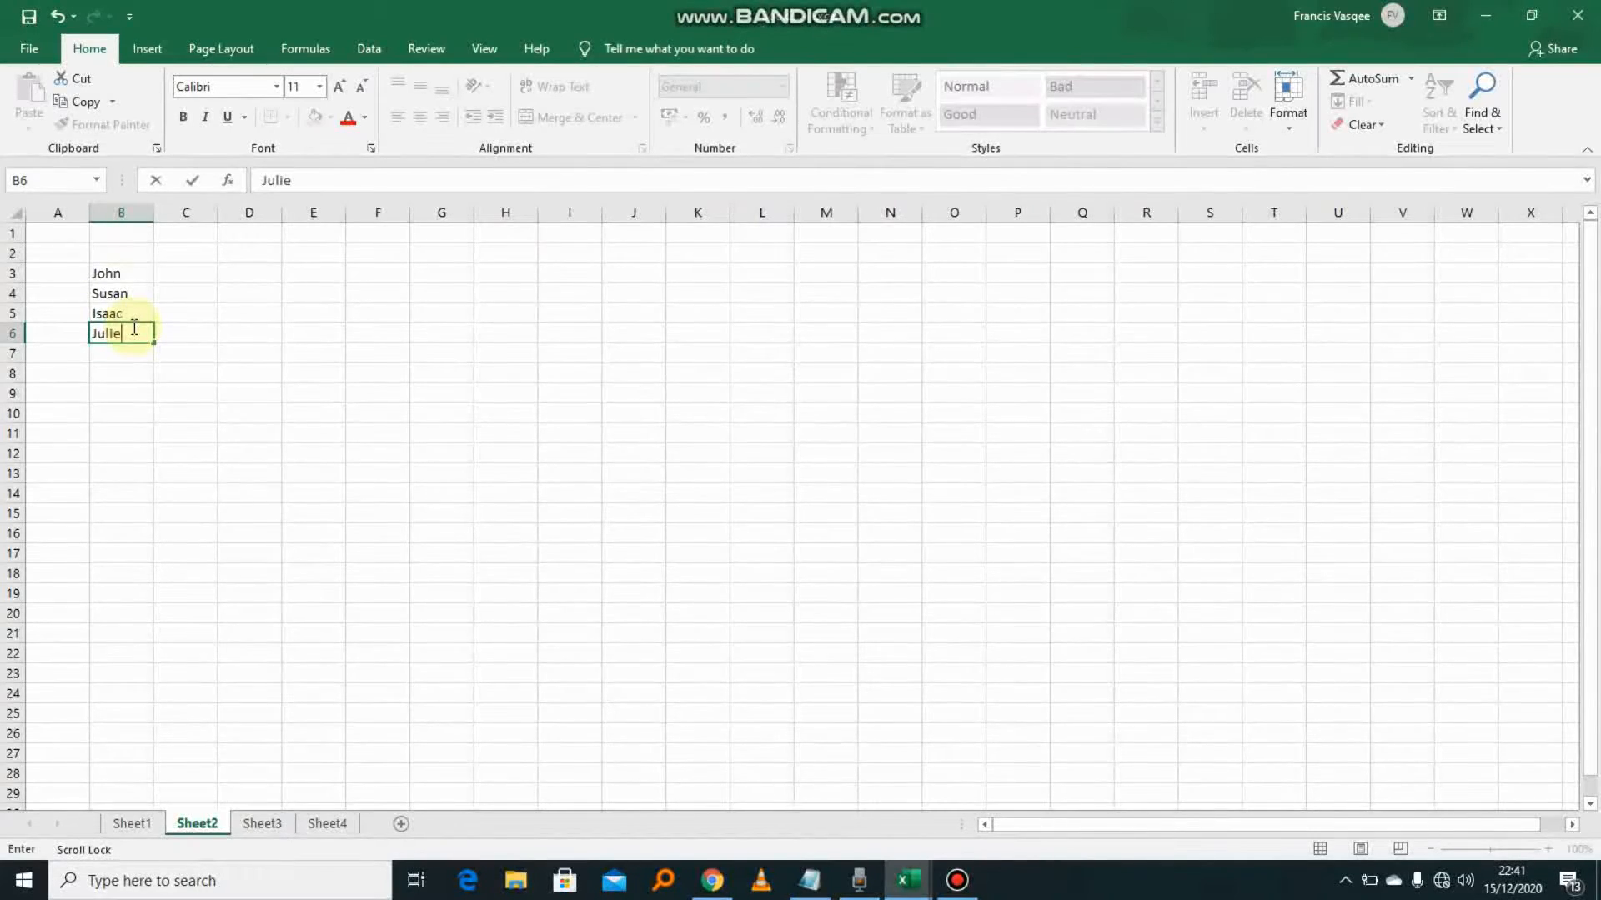
left_click(125, 350)
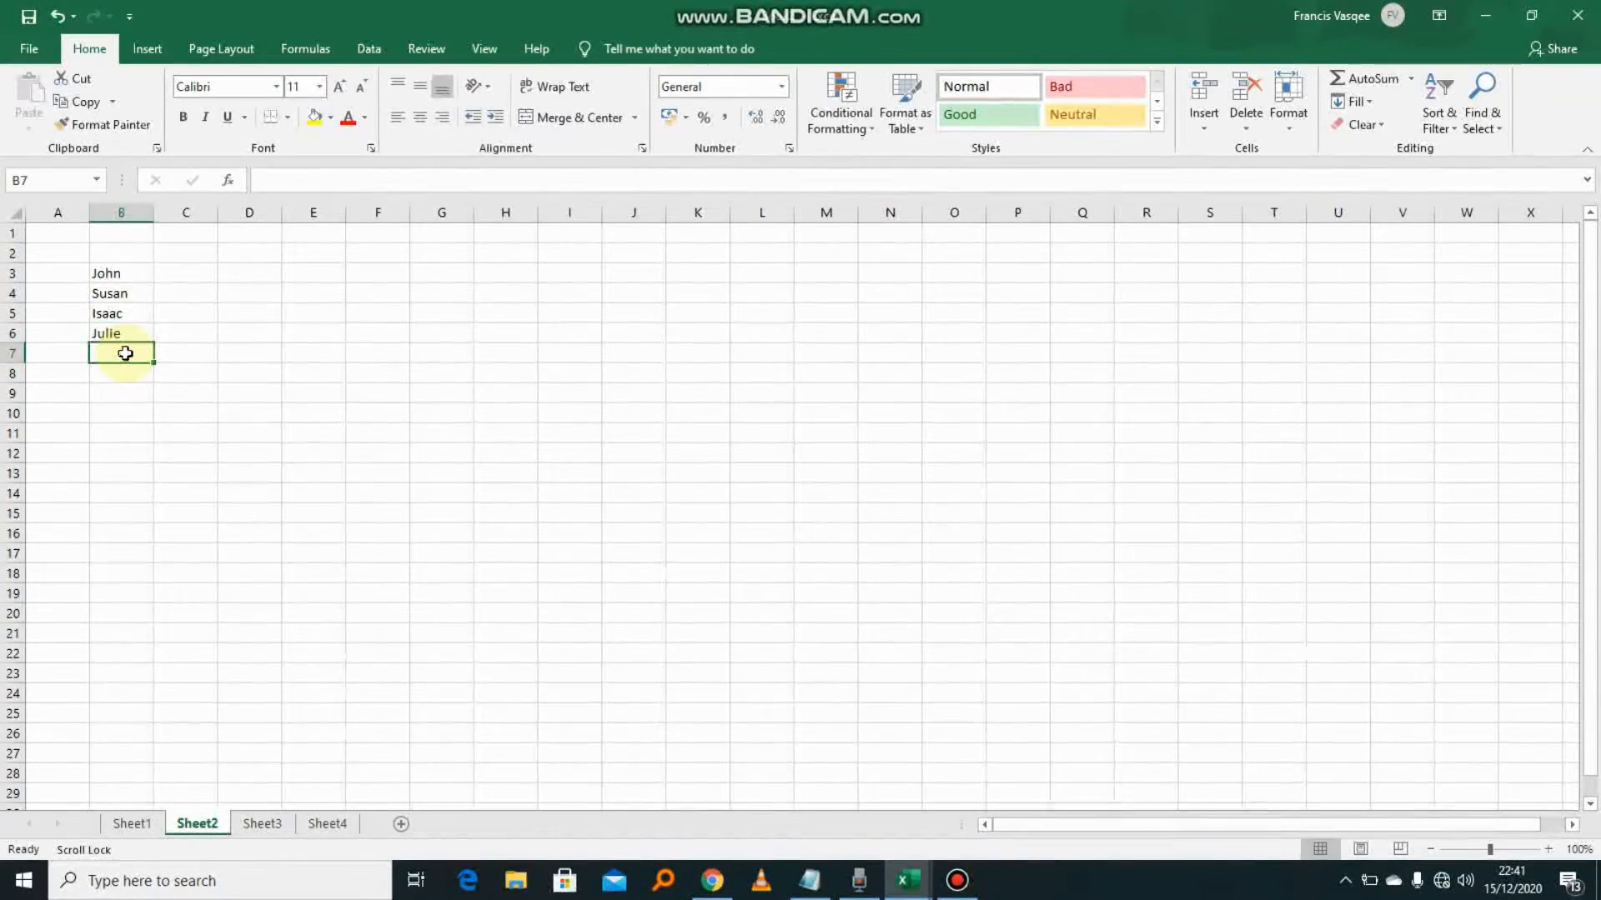
type("Jeff")
left_click(117, 408)
left_click(127, 375)
type("JOyce")
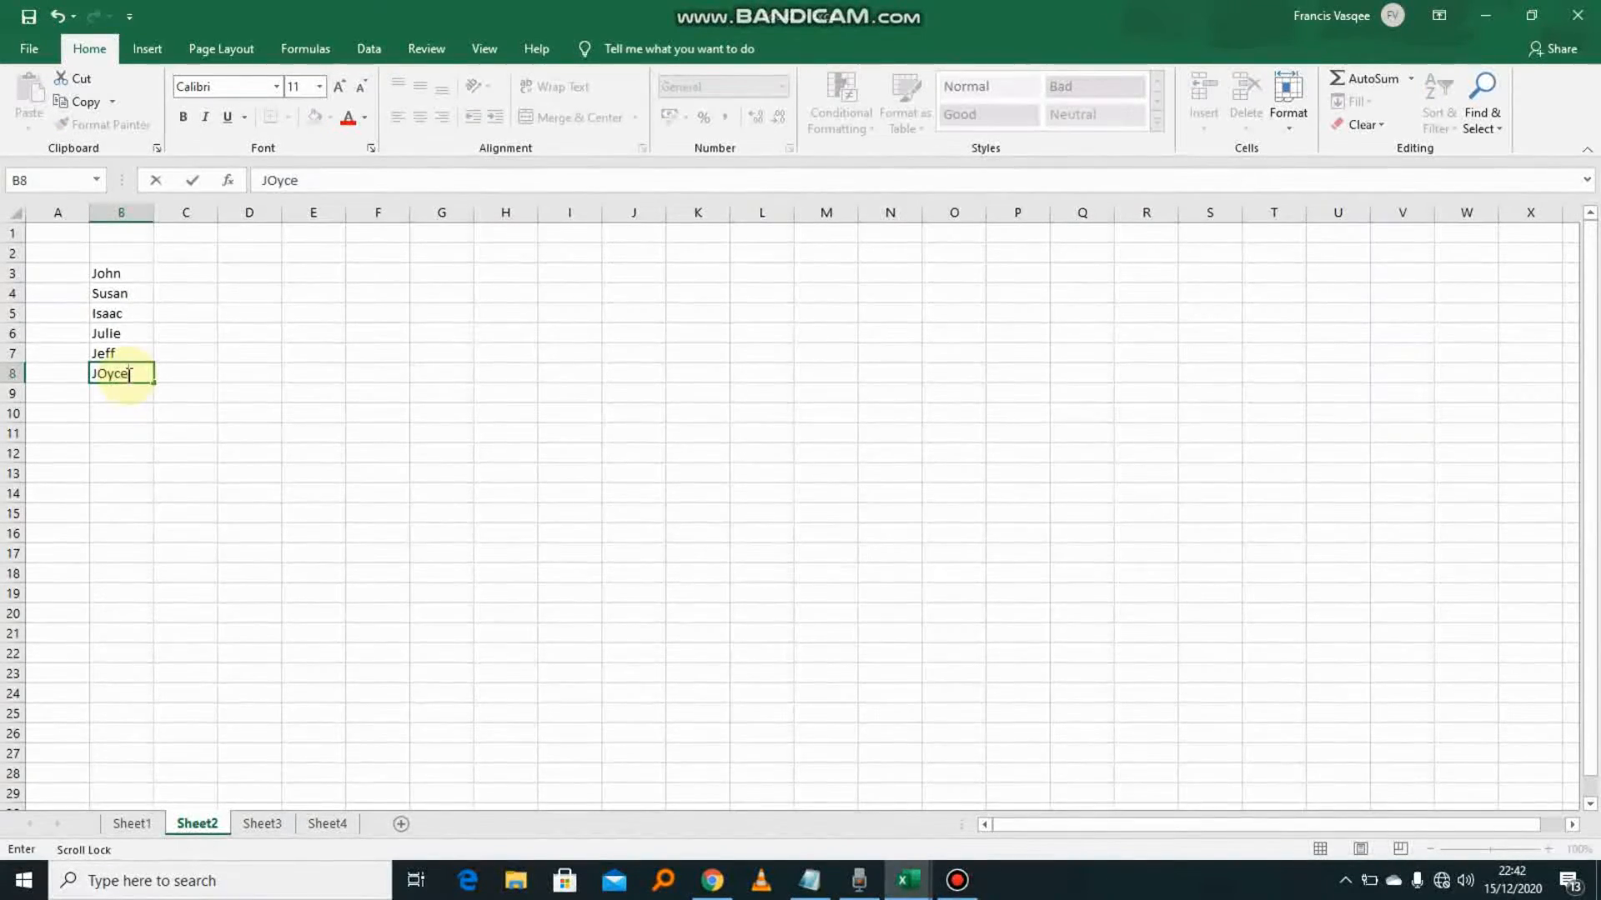
key("BackSpace")
type("oyce")
left_click(185, 435)
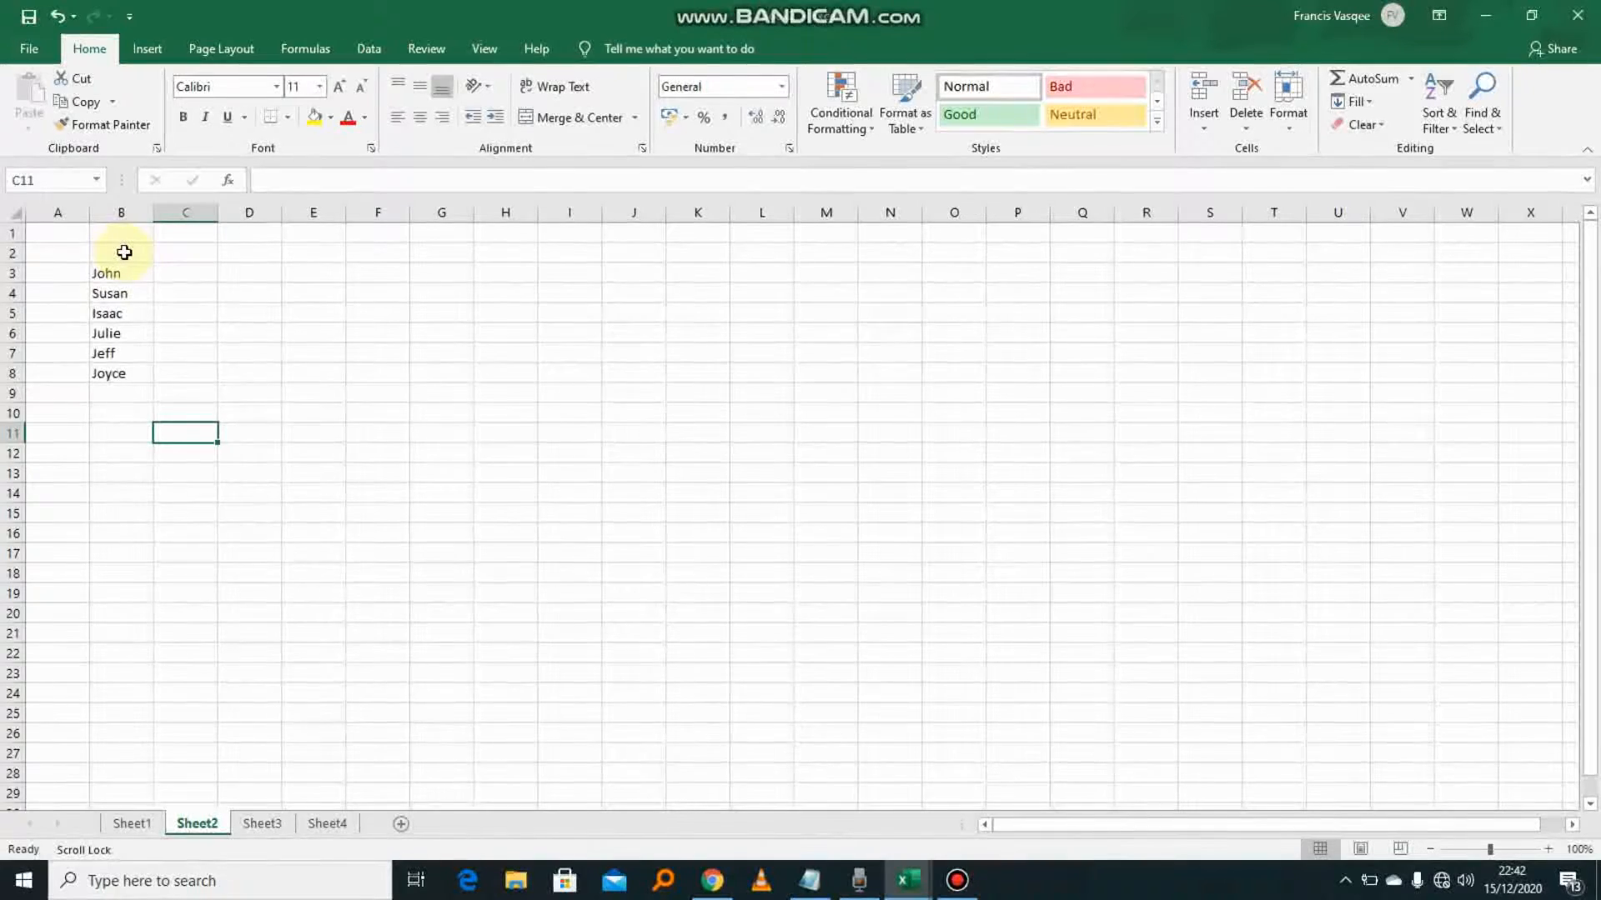
Enter the heading Names in B2, directly above the list of first names.
left_click(125, 252)
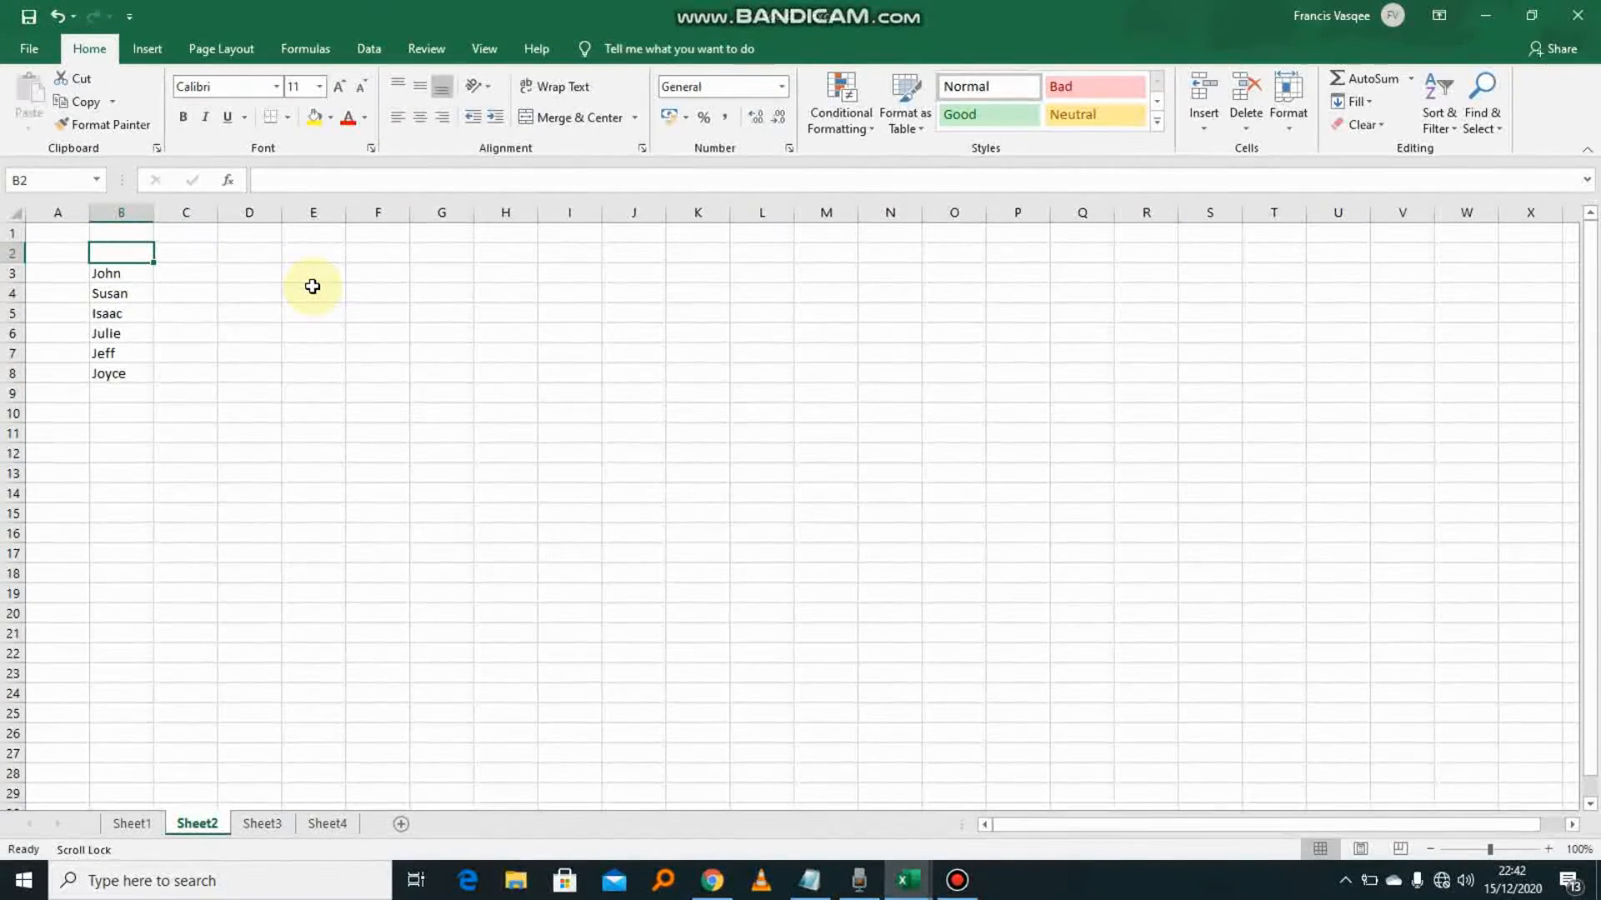
type("Names")
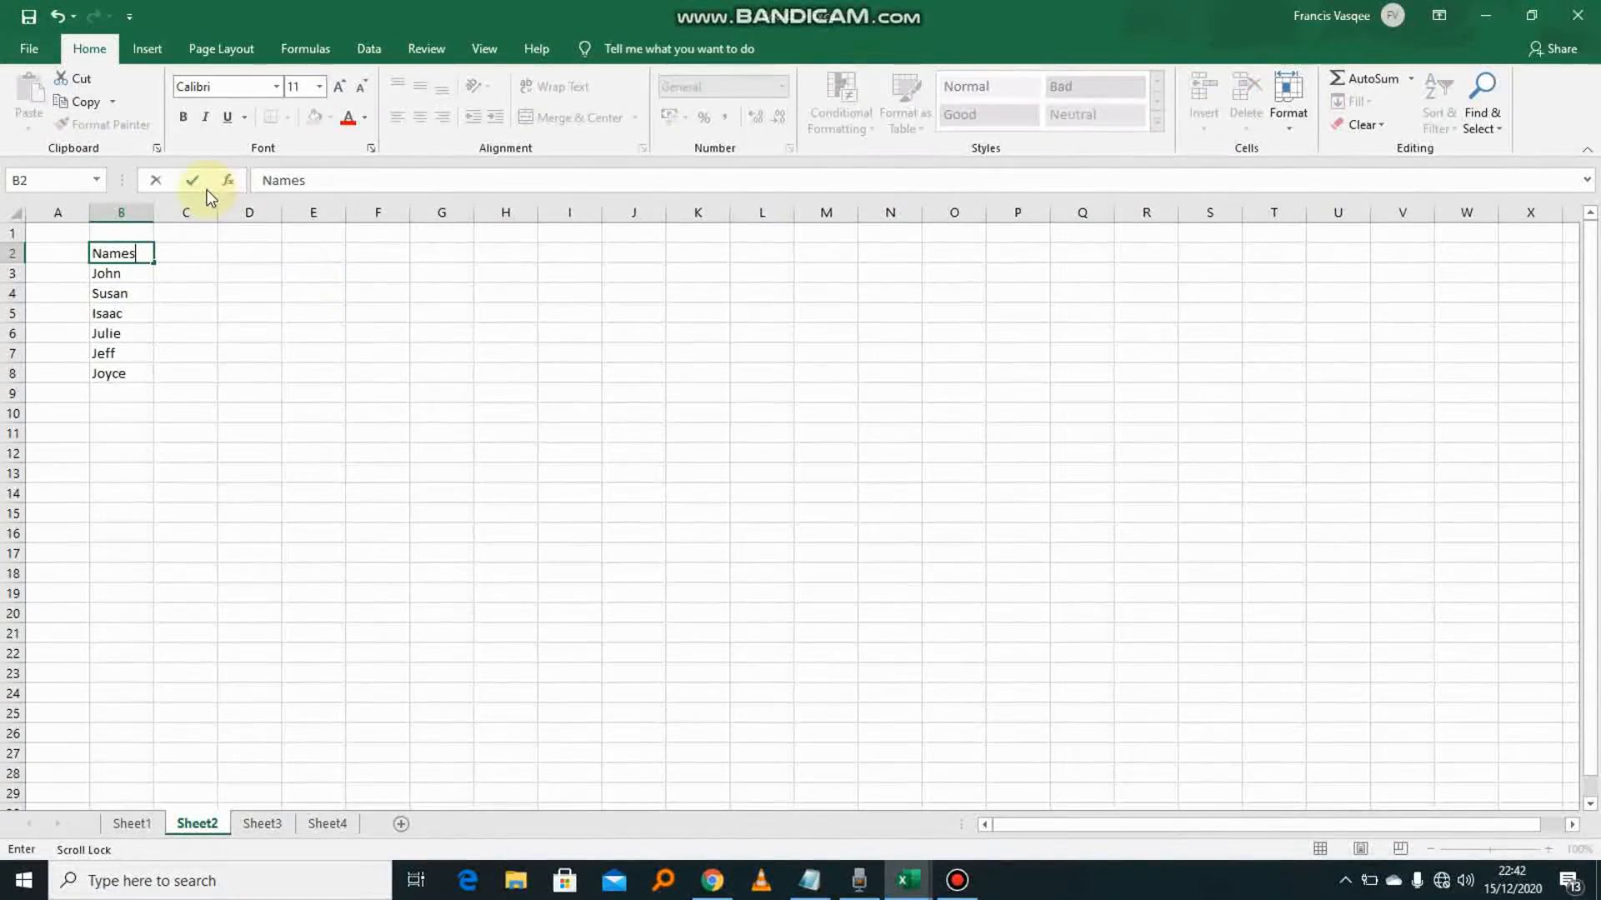
left_click(131, 232)
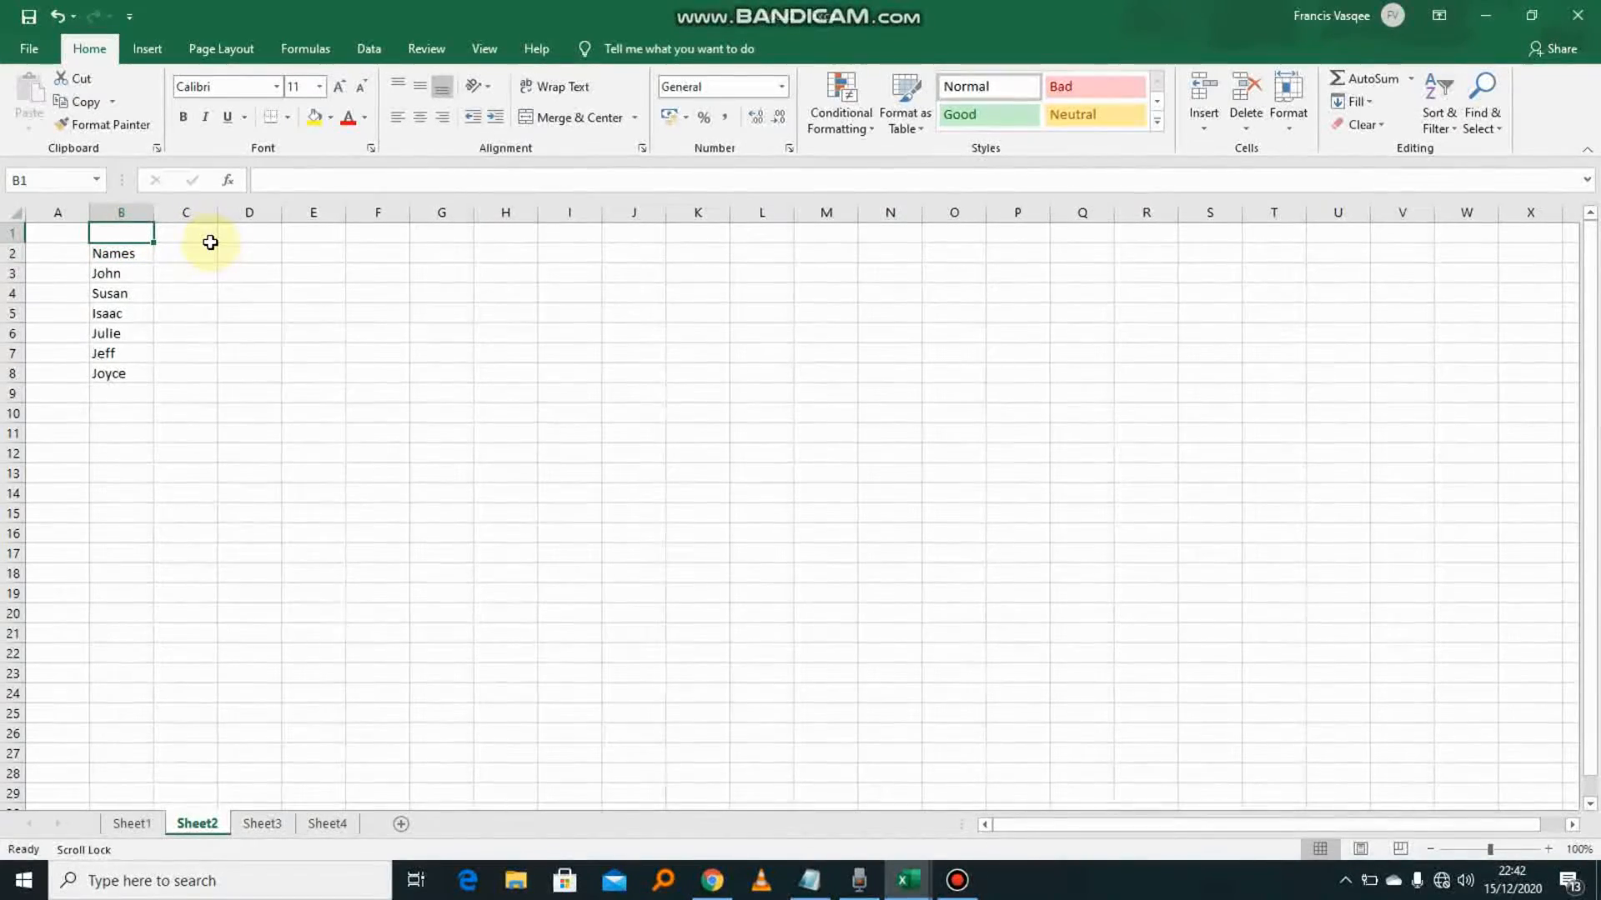
Enter Monday in C1 and fill the weekday series across row 1 through Sunday in I1.
left_click(186, 235)
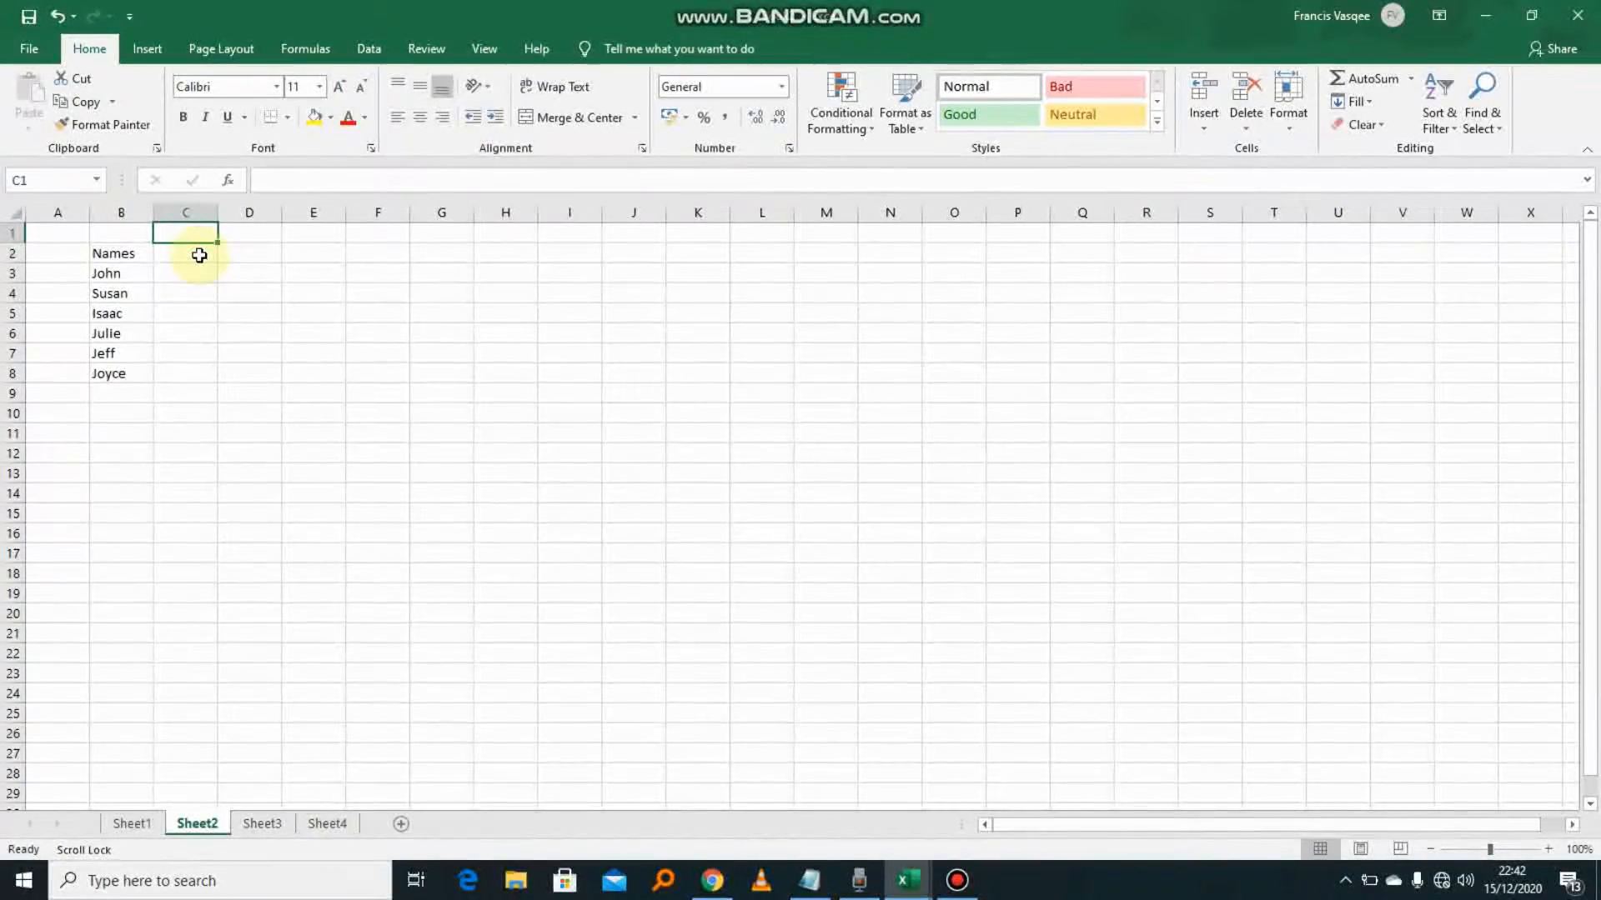
type("MOnday")
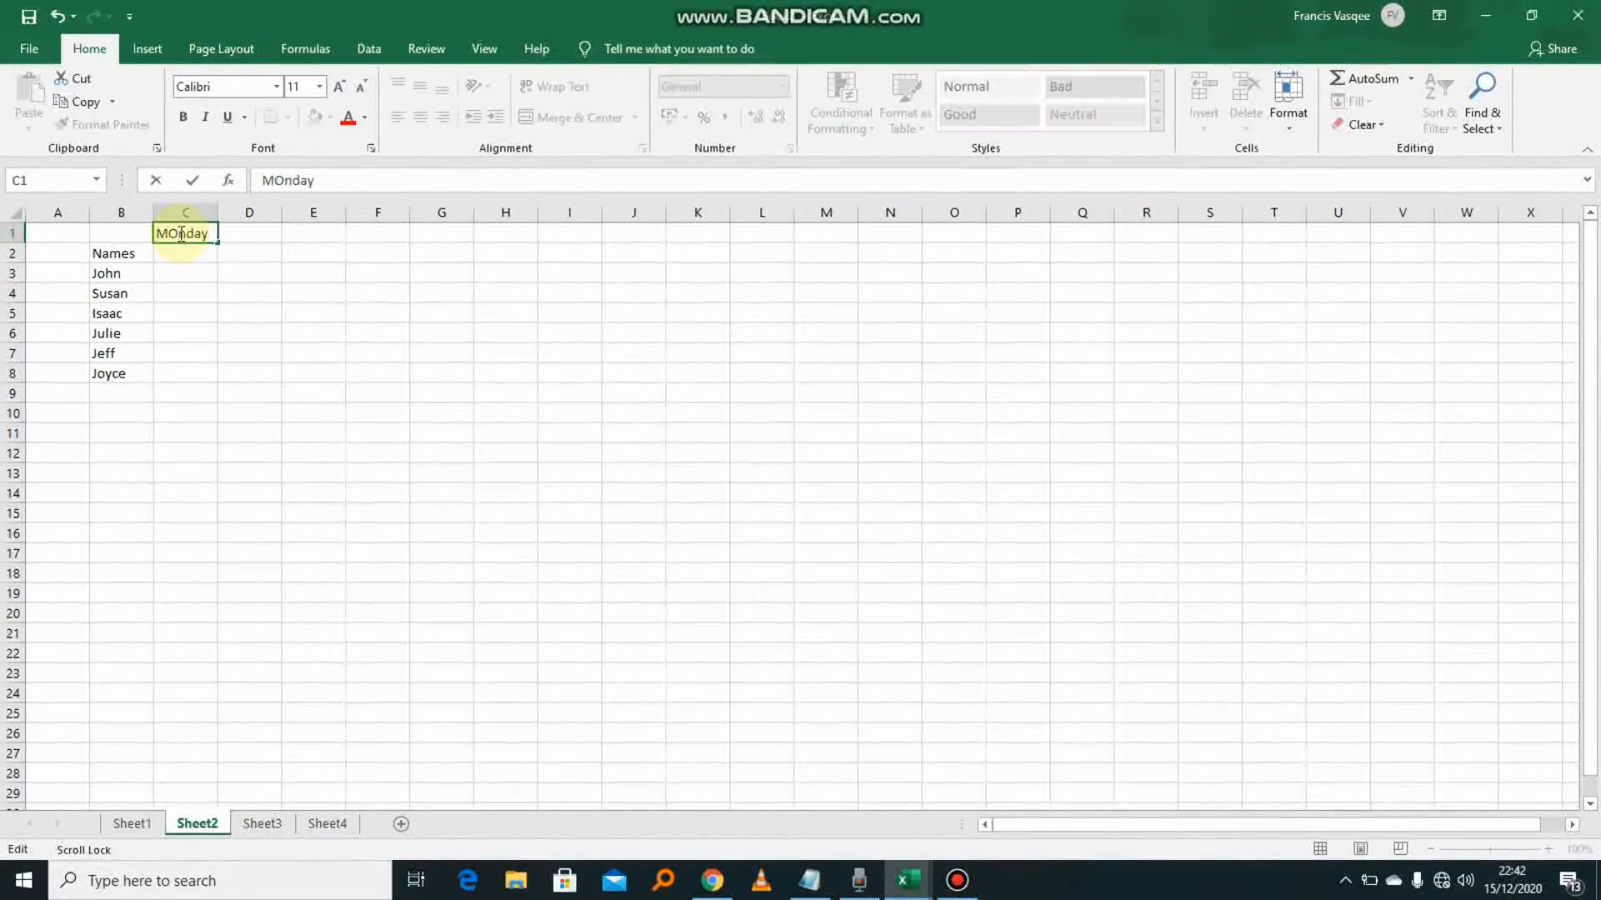
left_click_drag(225, 267, 578, 231)
left_click(201, 236)
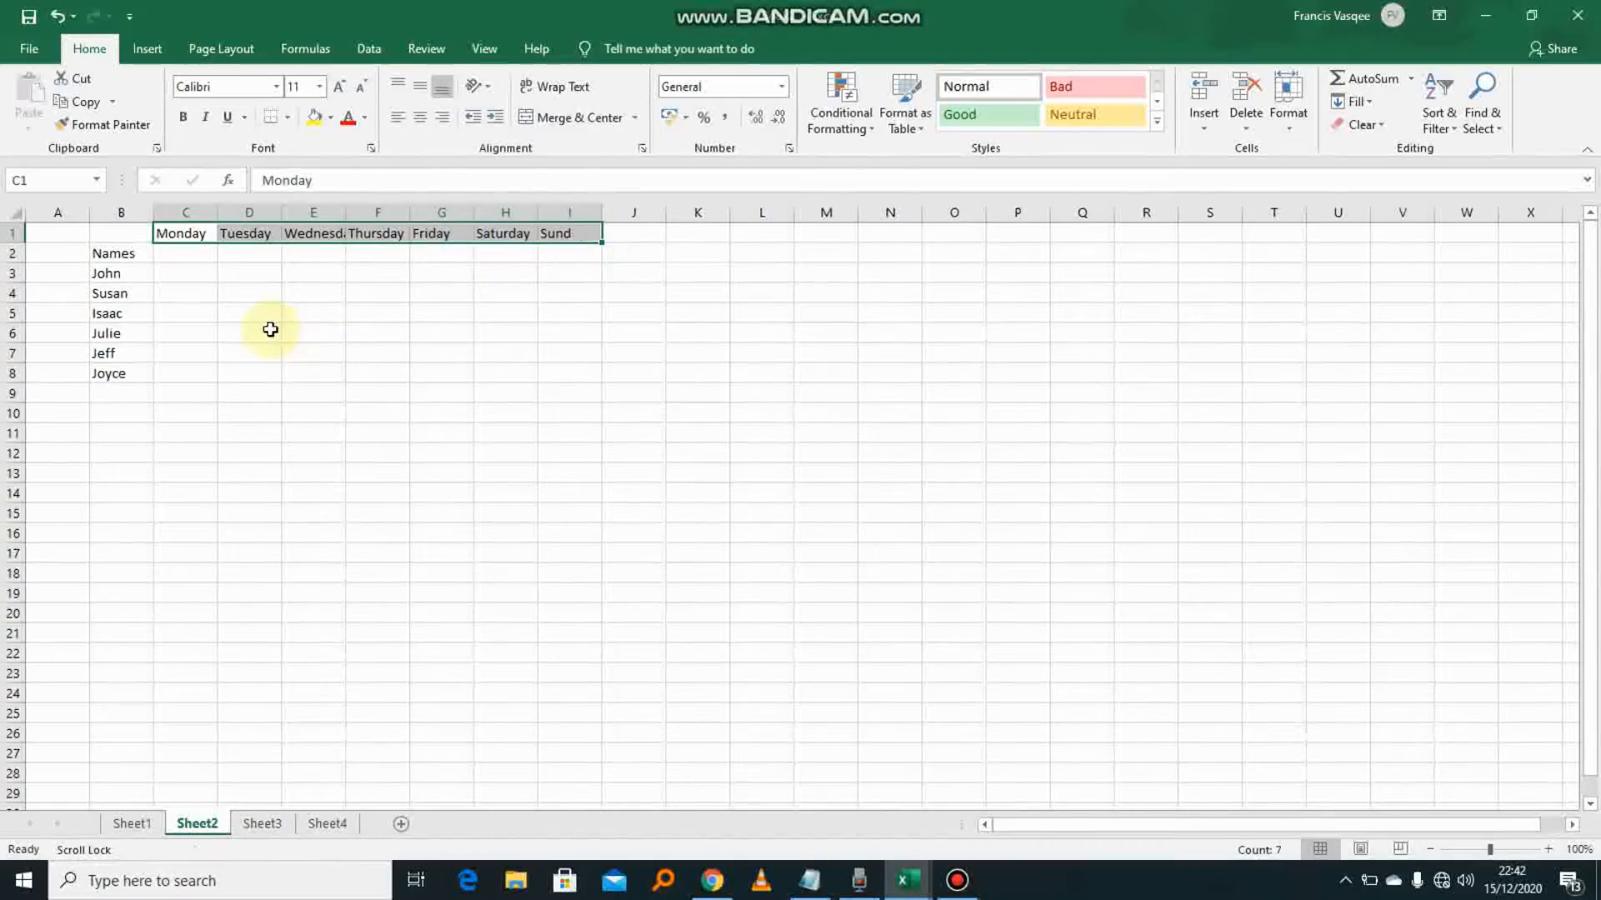
left_click(242, 296)
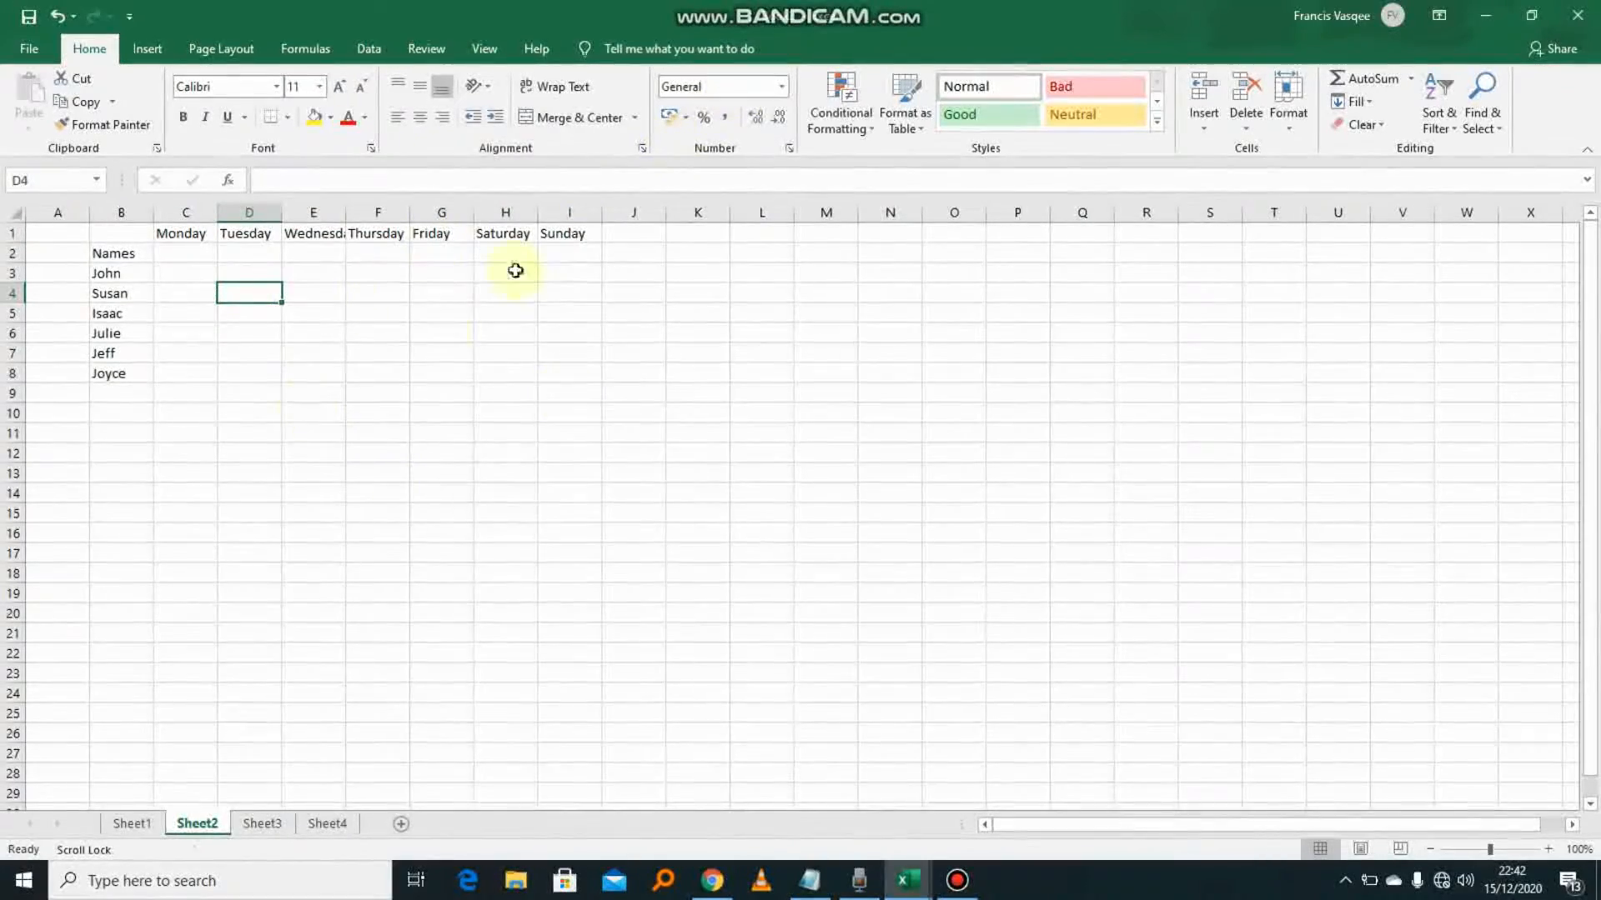
Enter 50 and 80 in C2:D2, and 35 and 70 in C3:D3, under Monday and Tuesday.
left_click(185, 255)
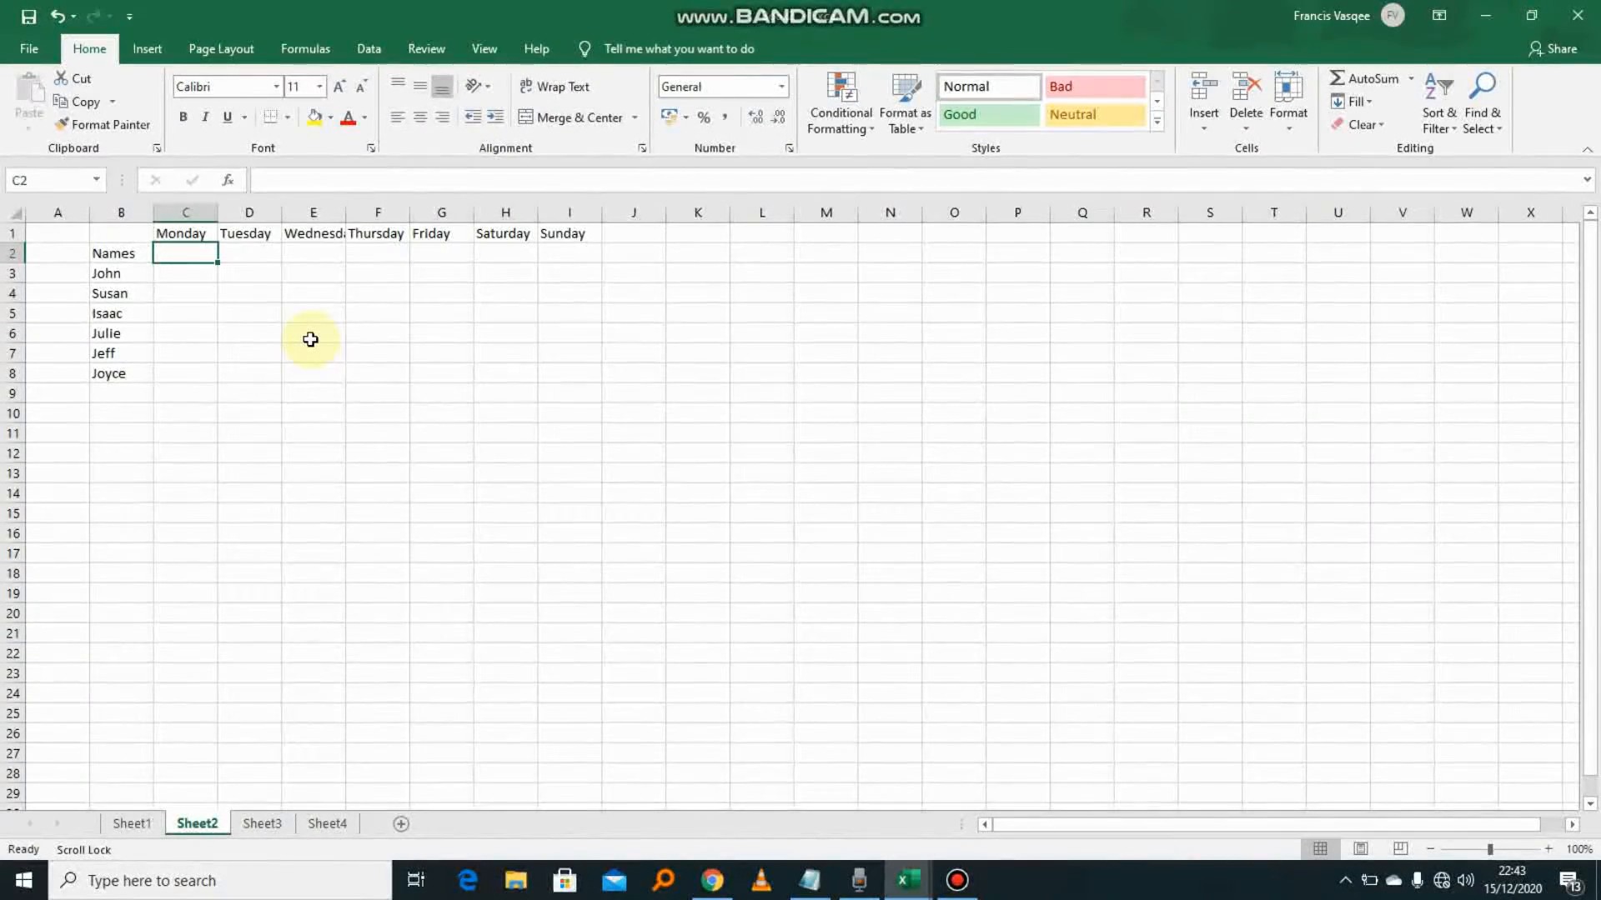
type("50")
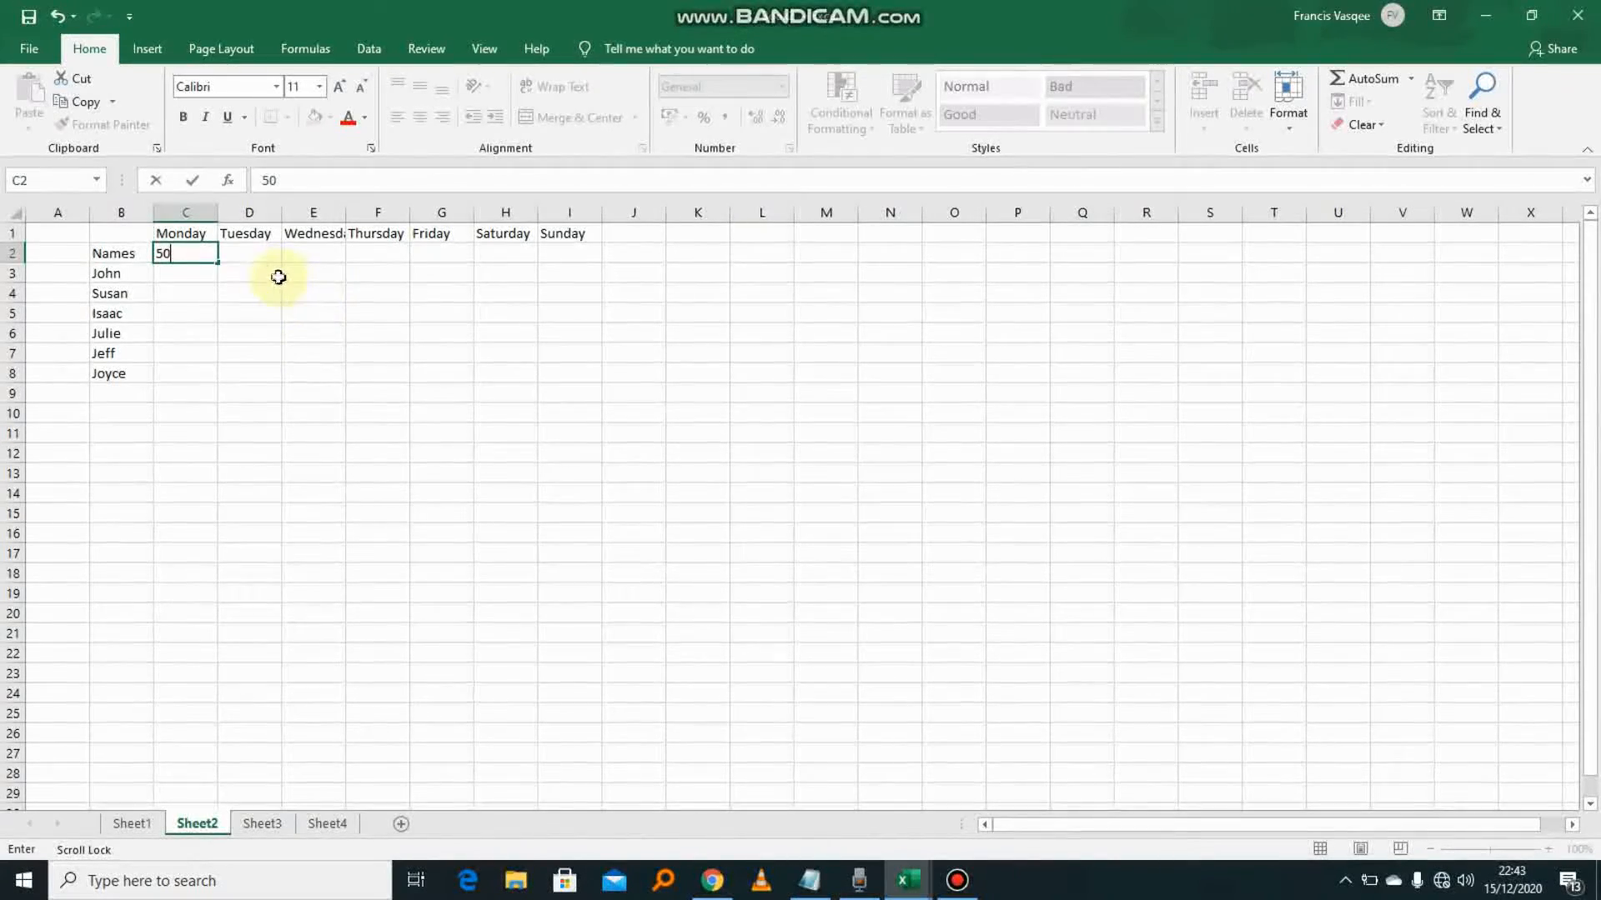
left_click(258, 256)
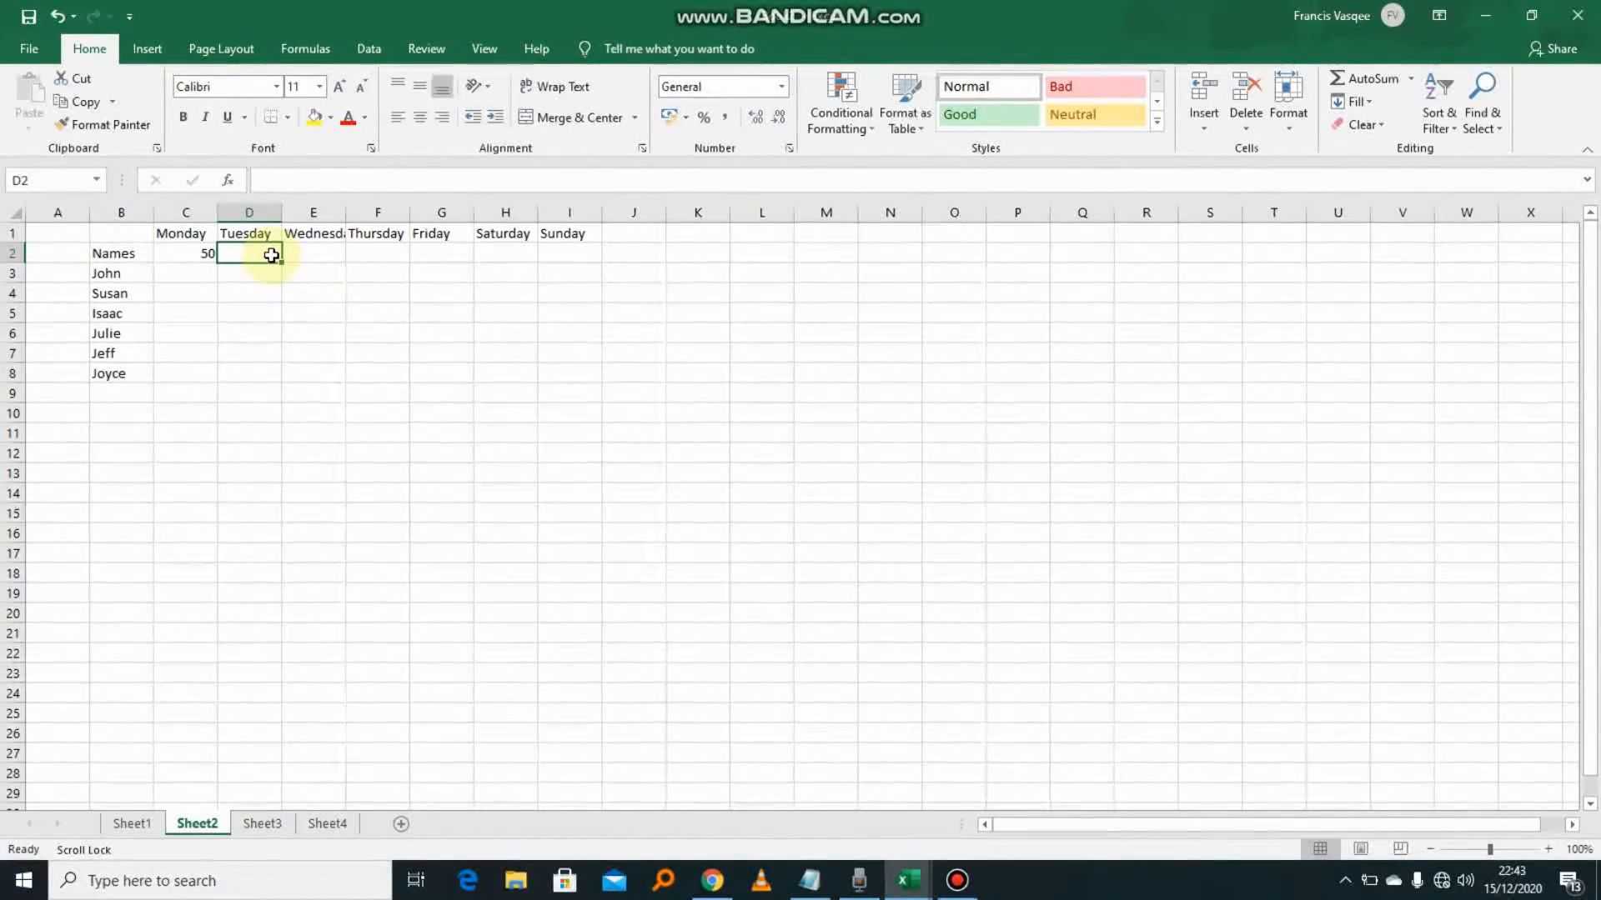
type("80")
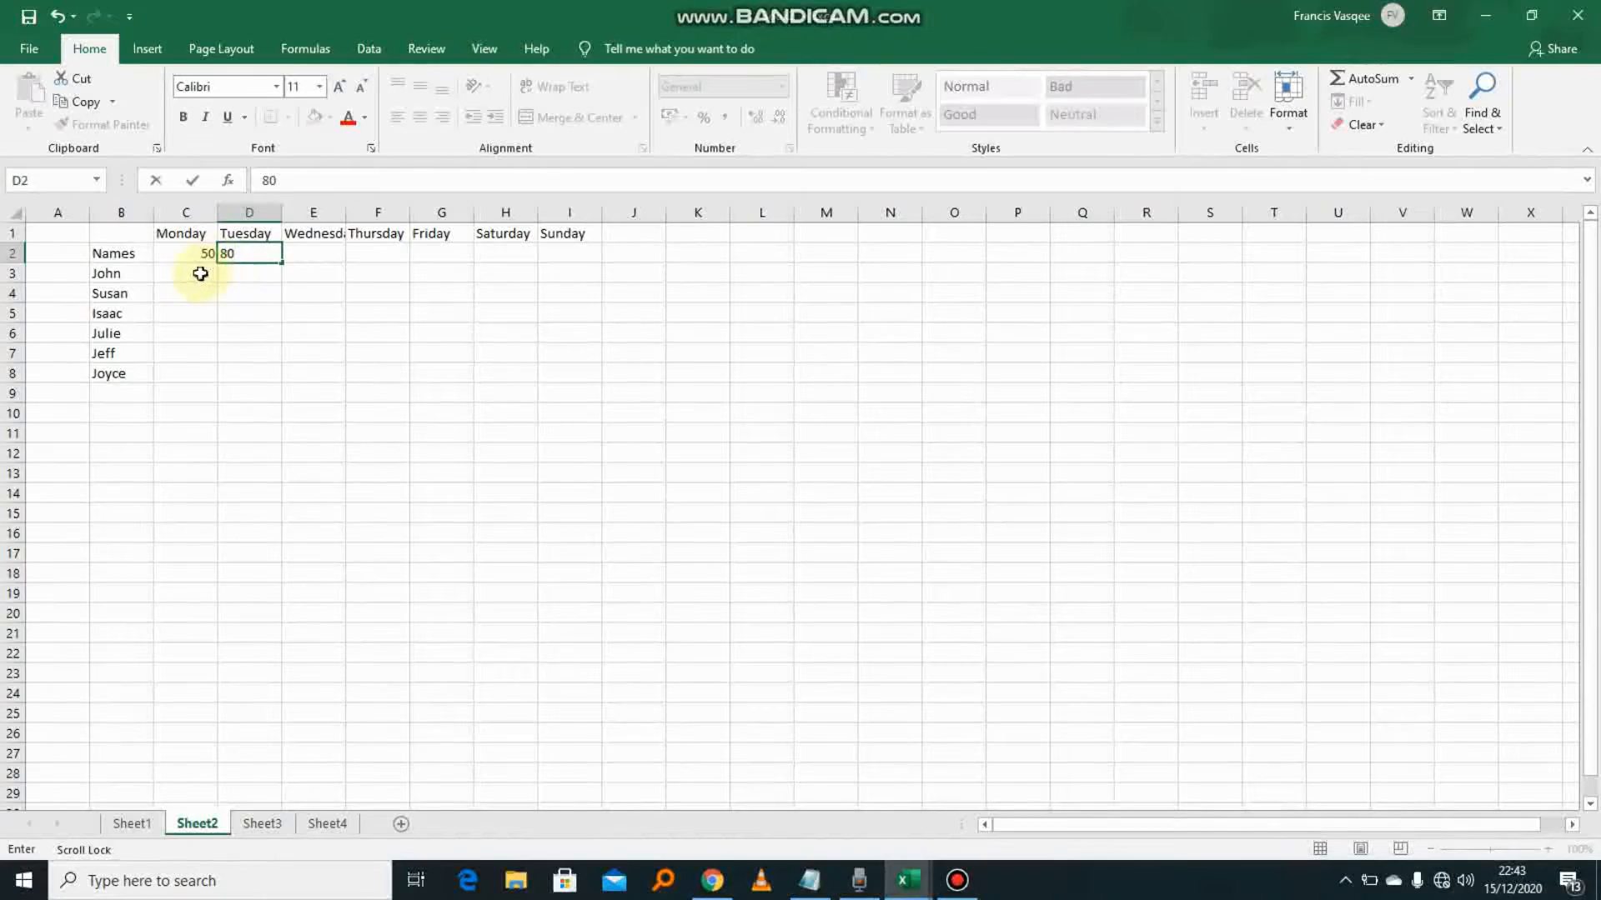
left_click(190, 275)
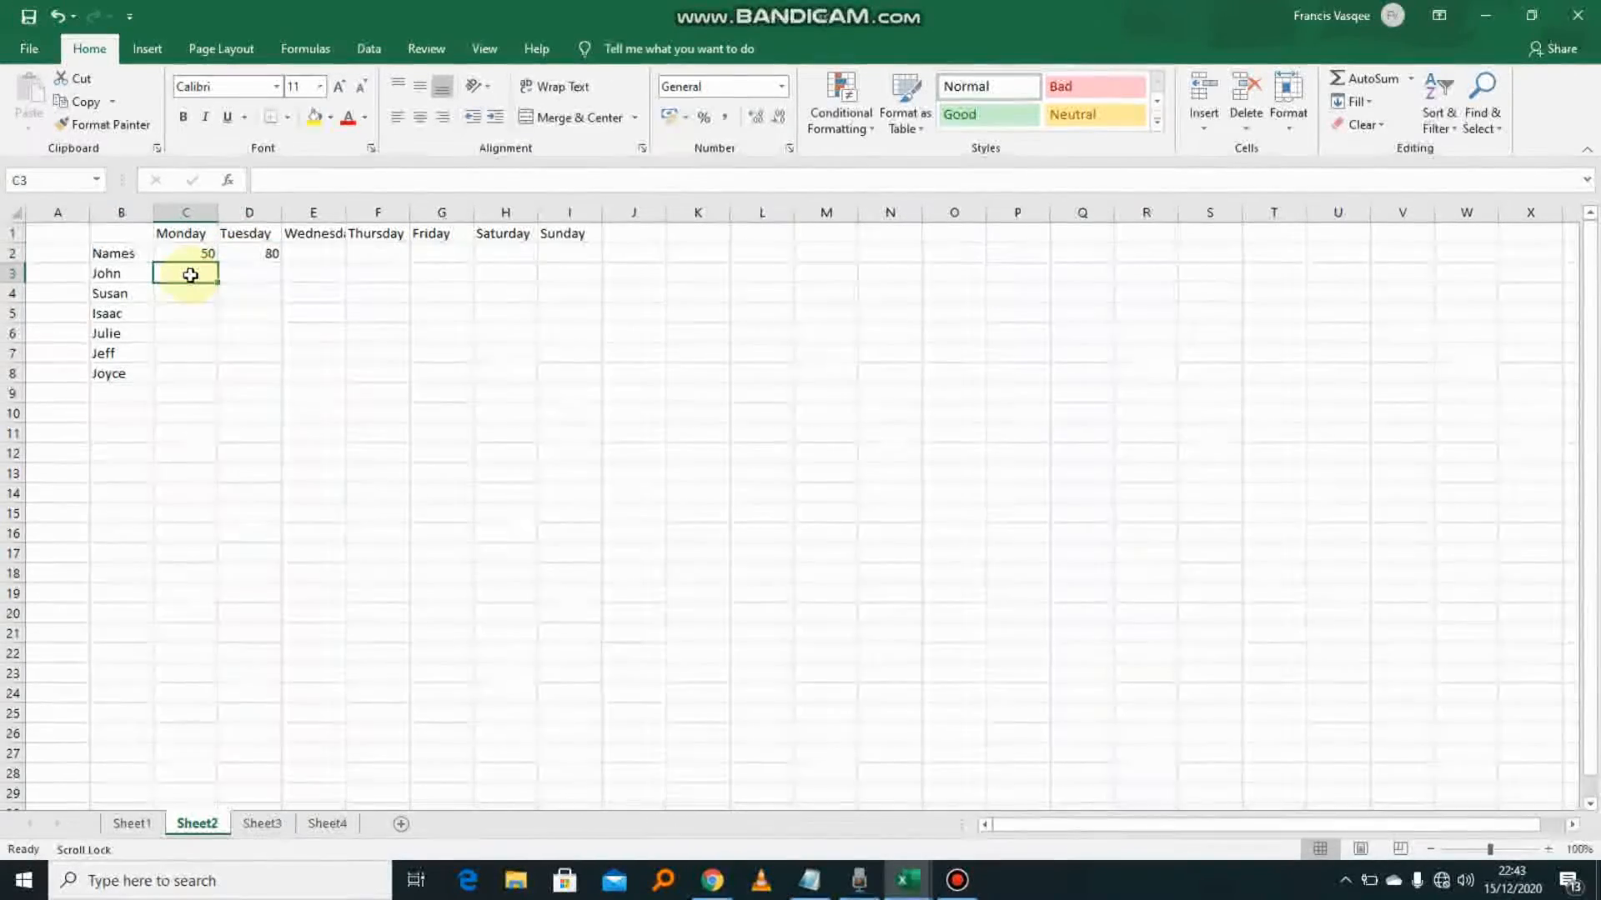
type("35")
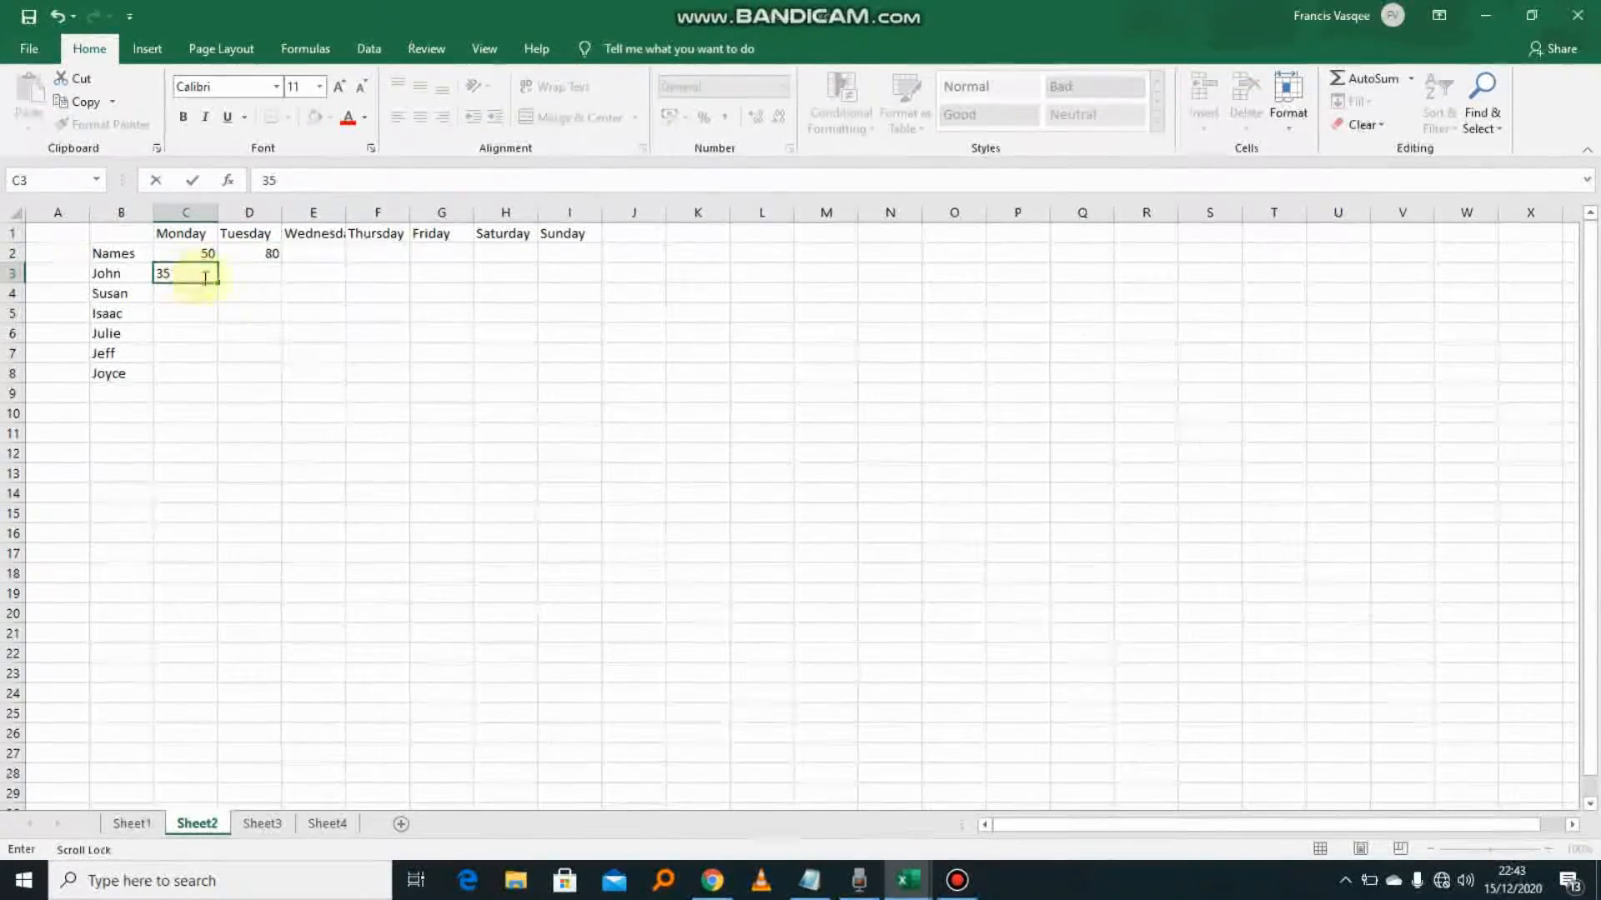
left_click(262, 275)
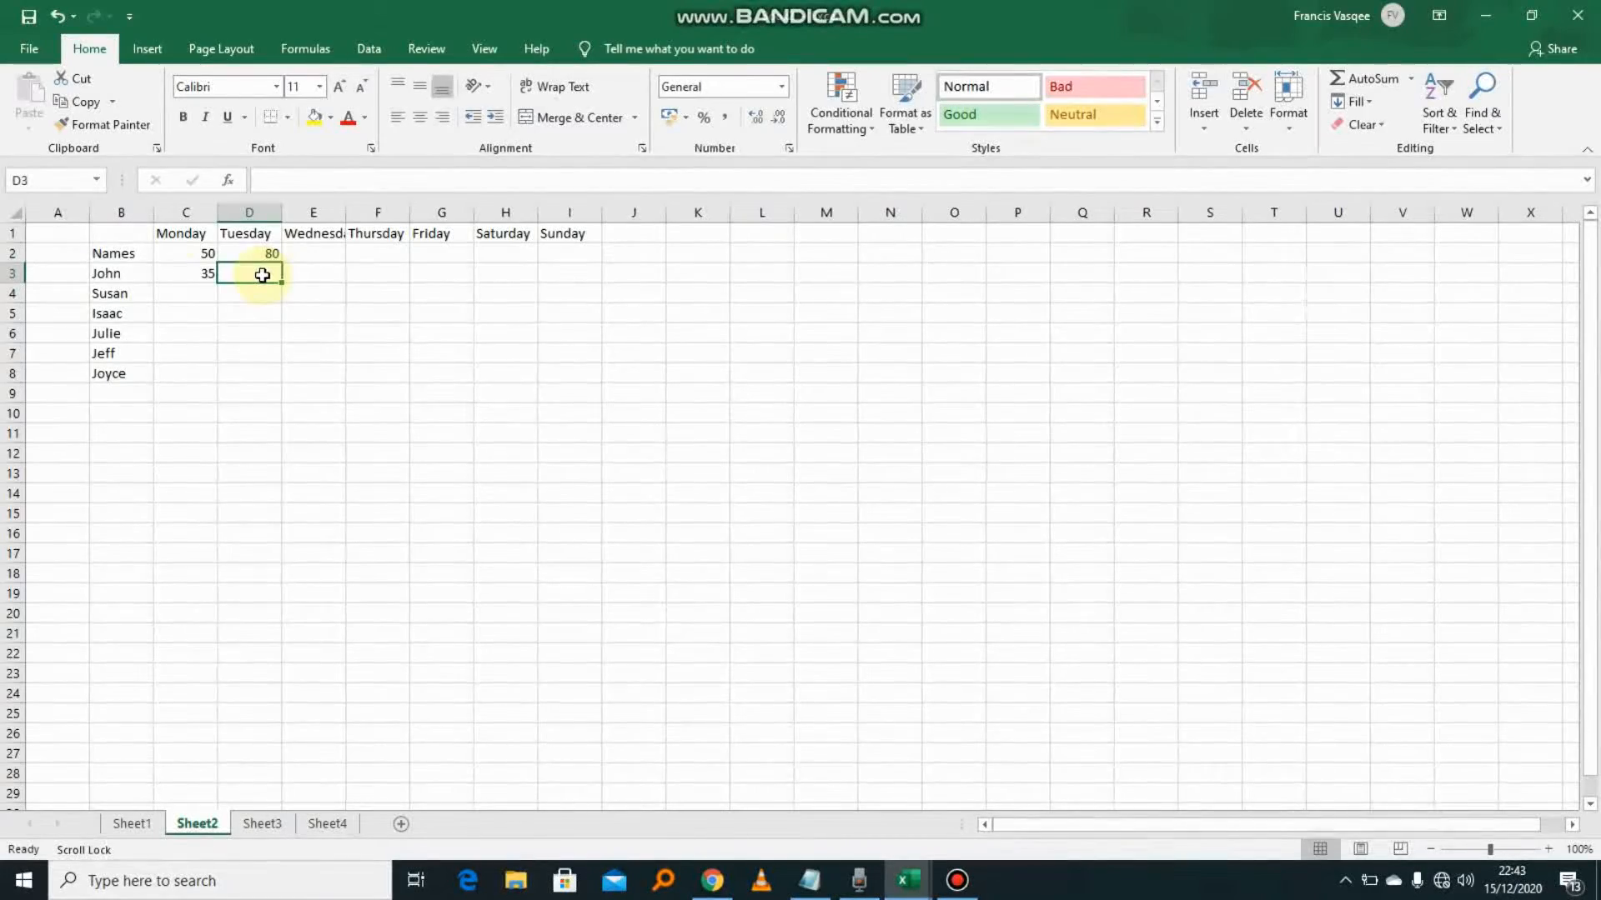
type("79")
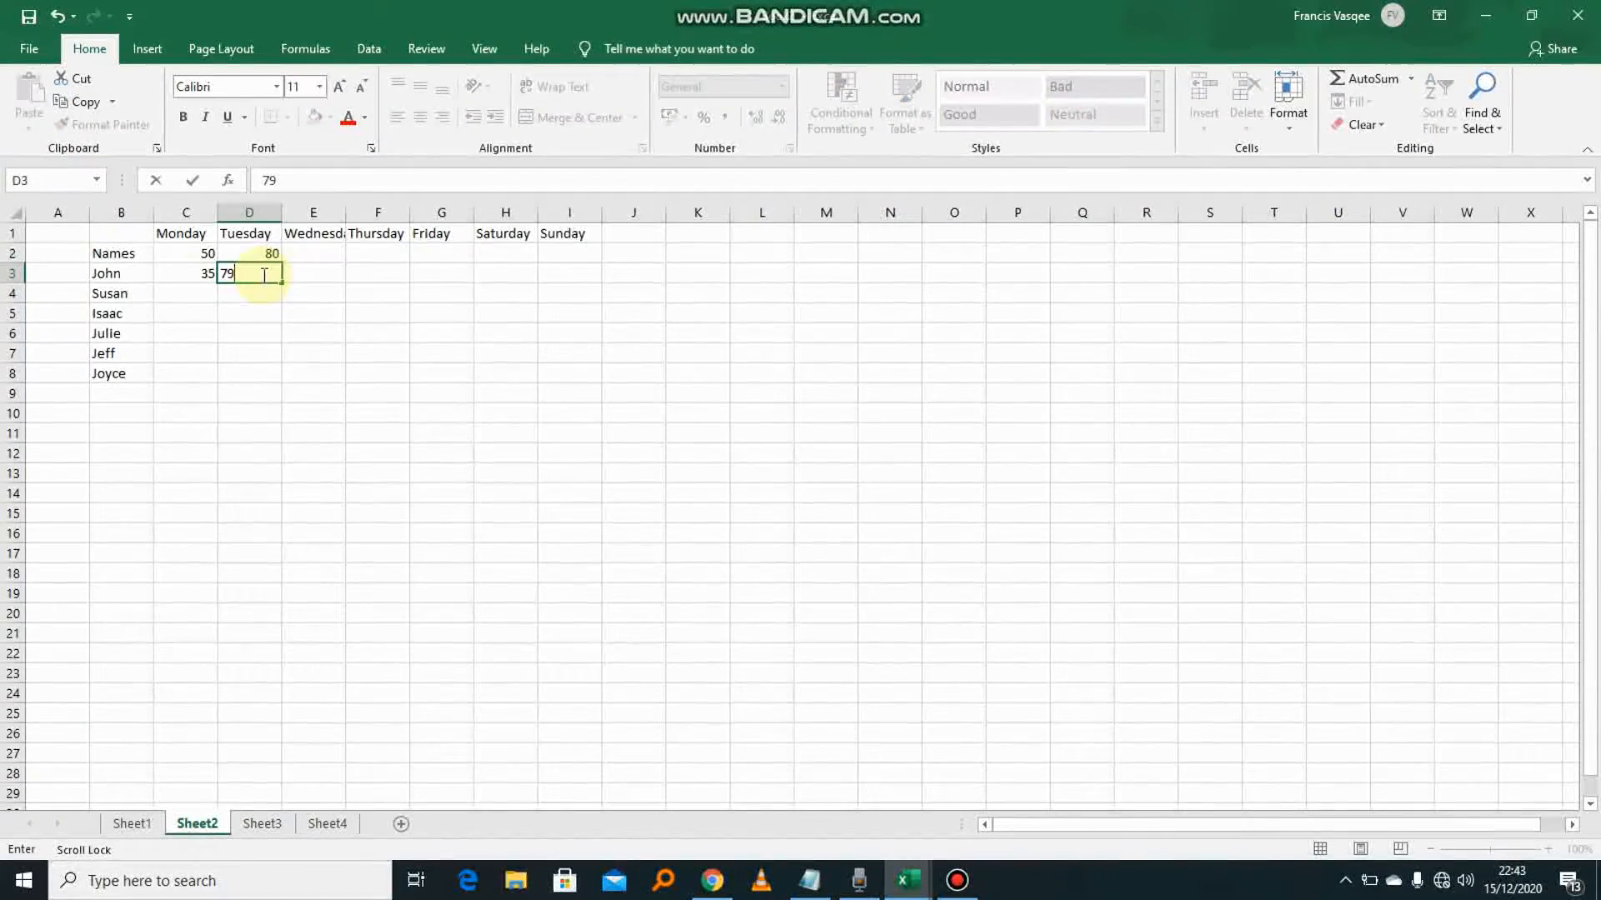
Enter 60 and 90 in C4:D4, and 45 and 65 in C5:D5.
left_click(187, 294)
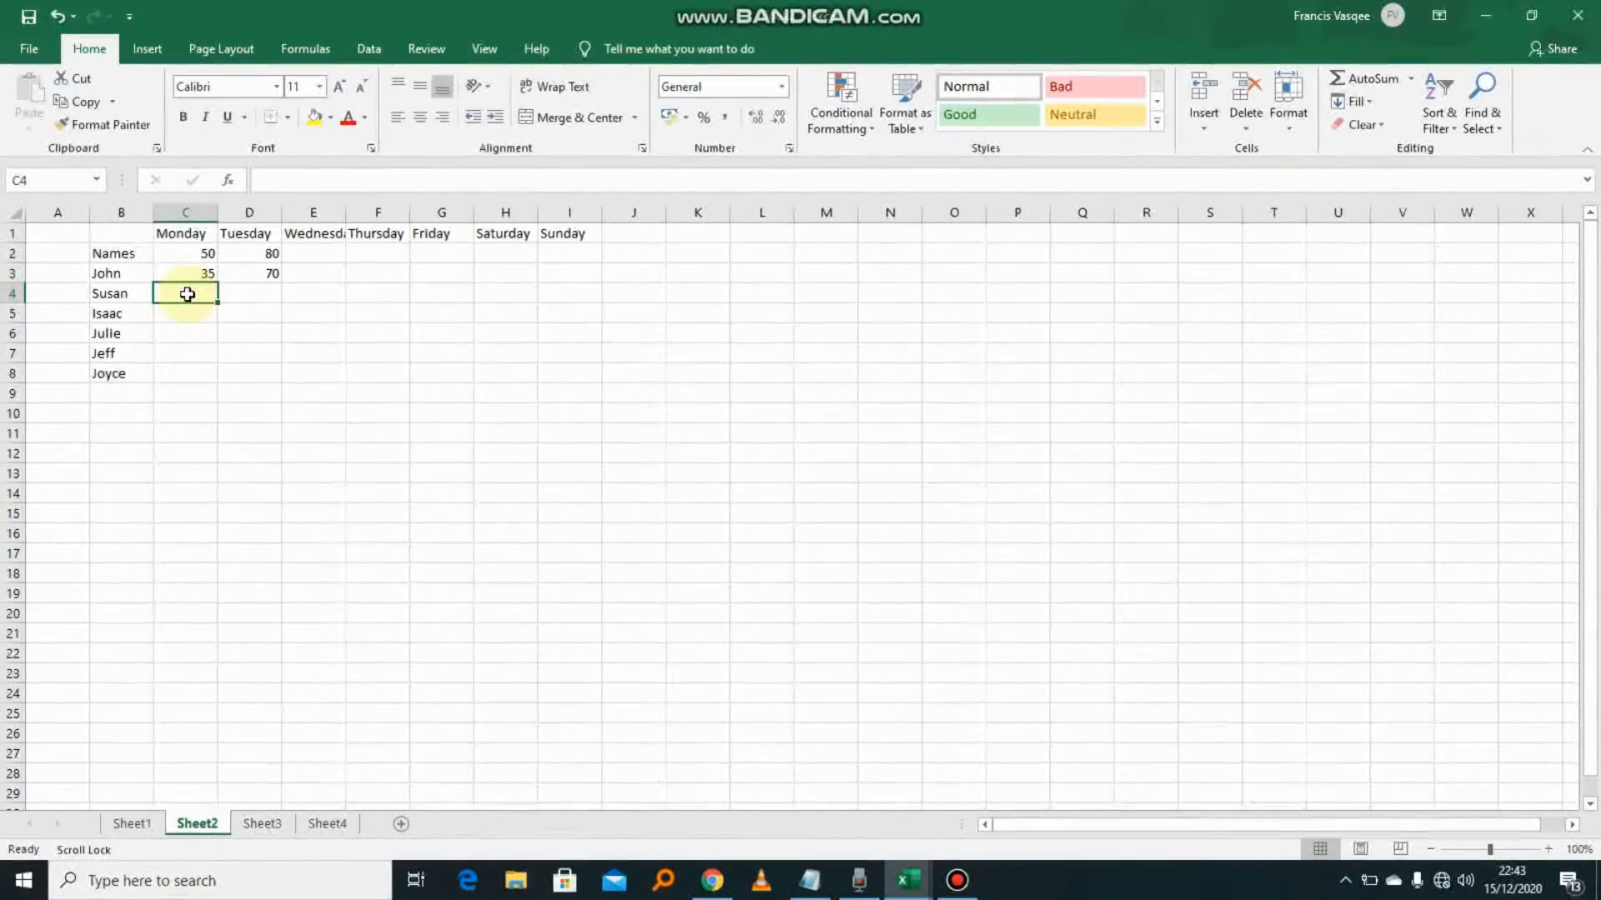
type("60")
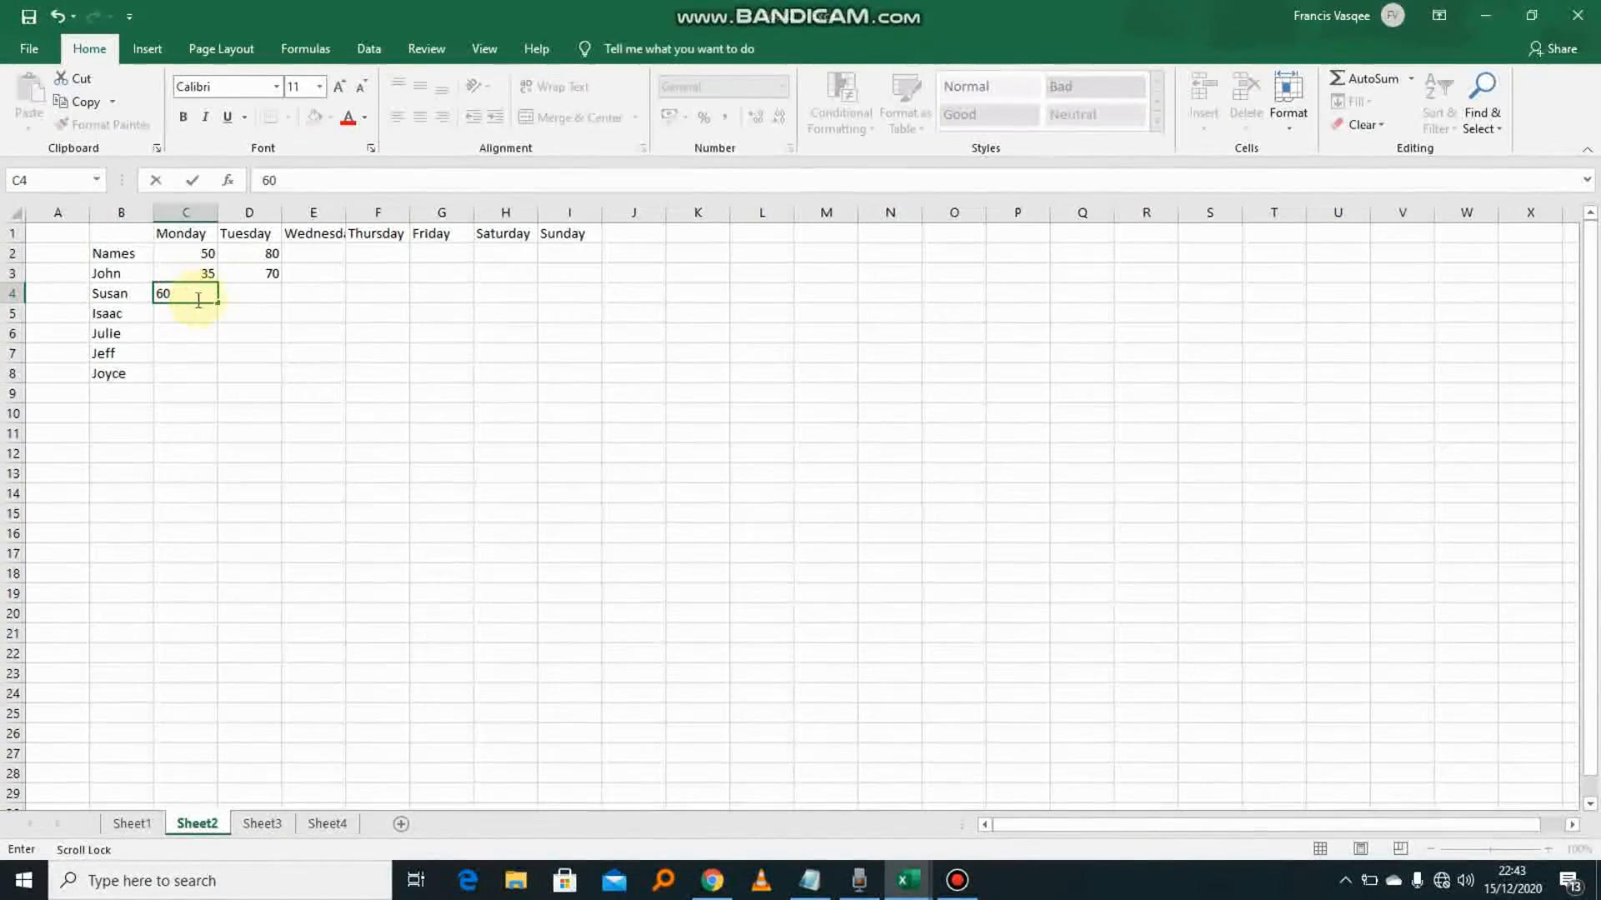
left_click(252, 292)
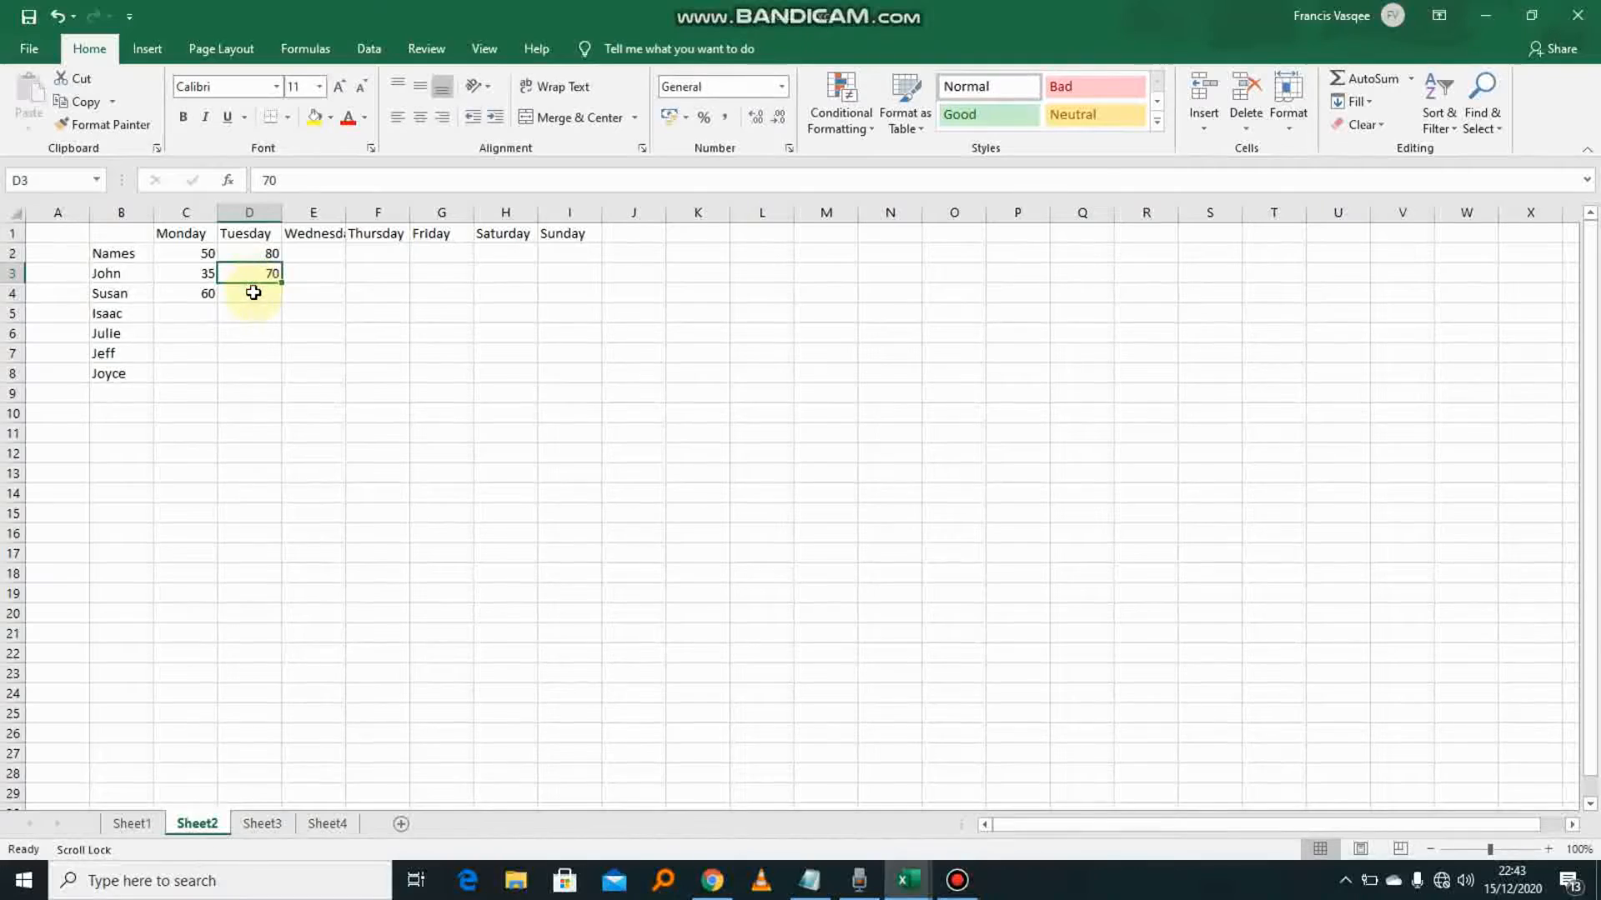
type("90")
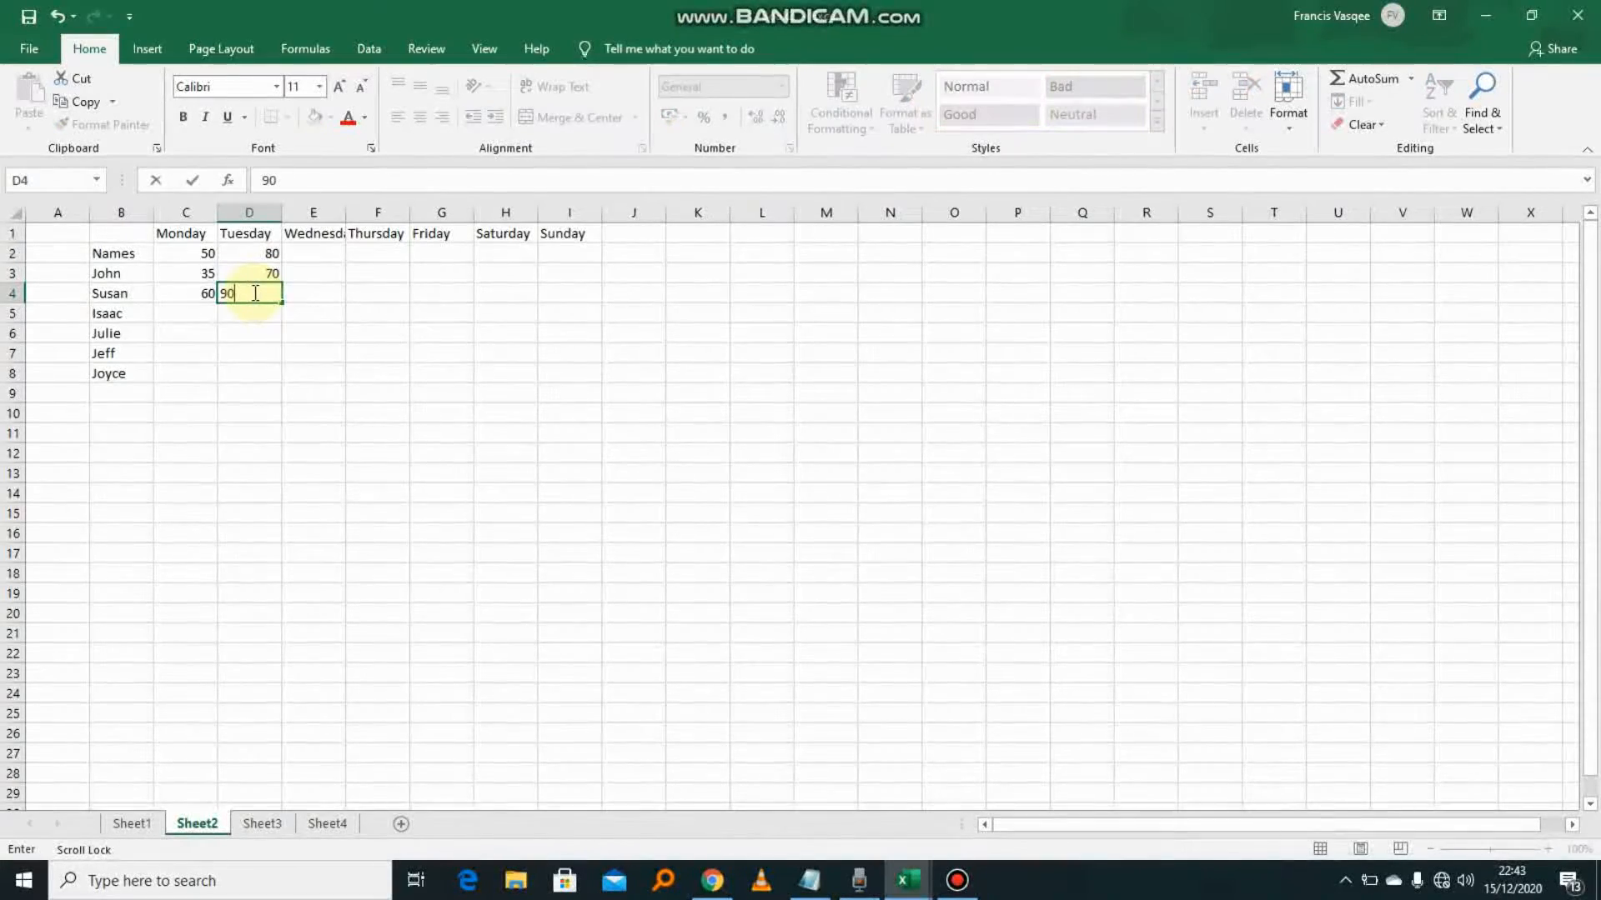
left_click(200, 321)
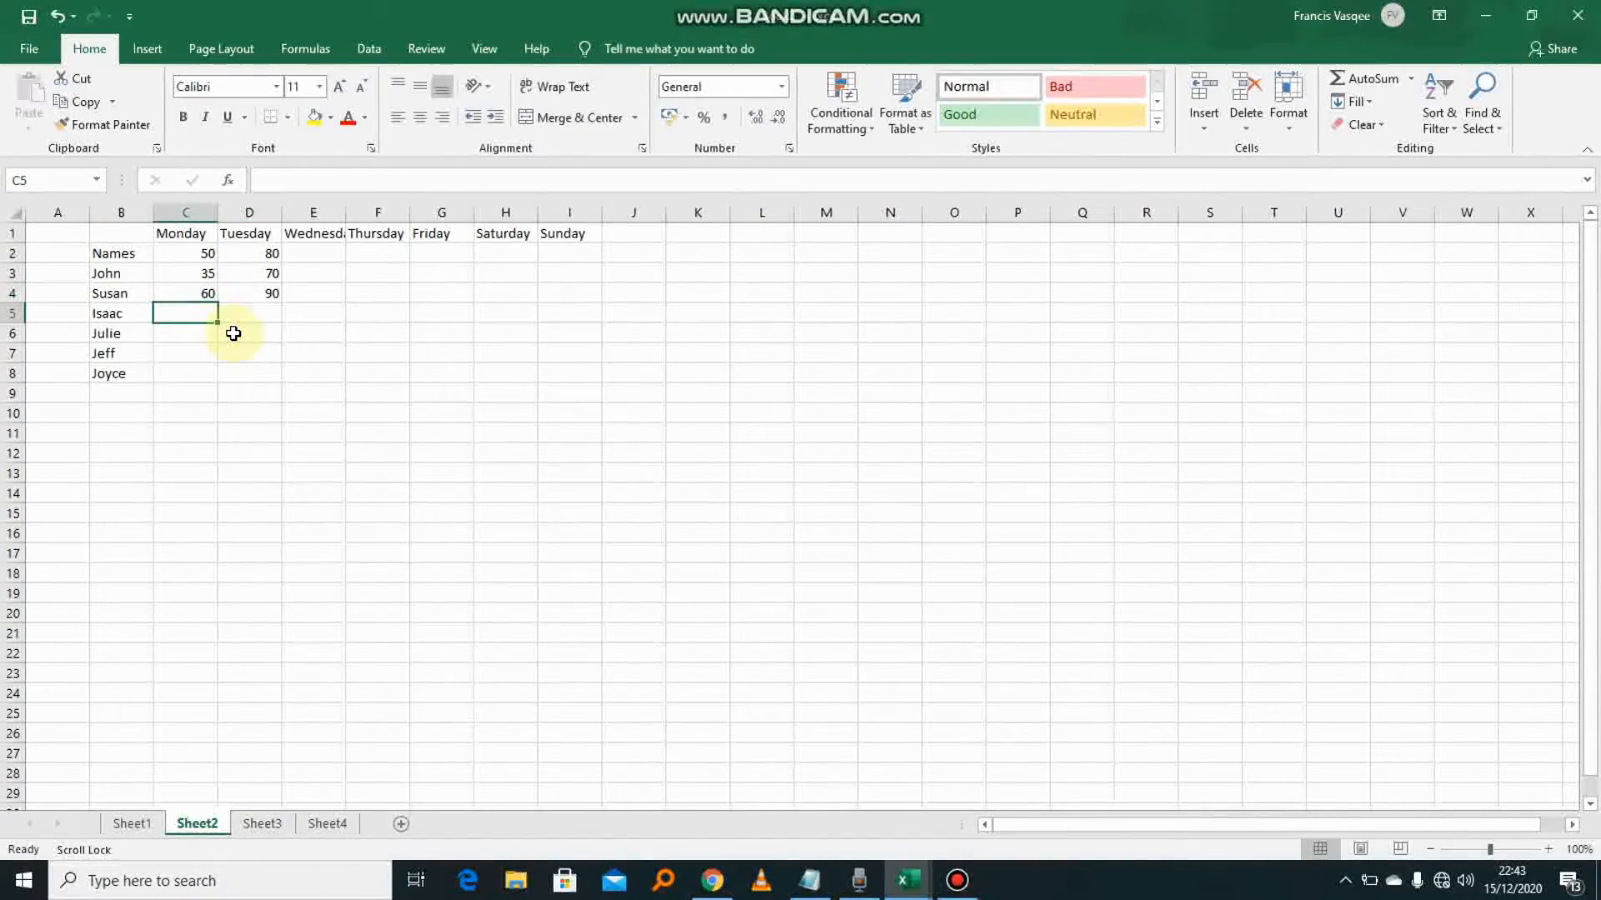
type("45")
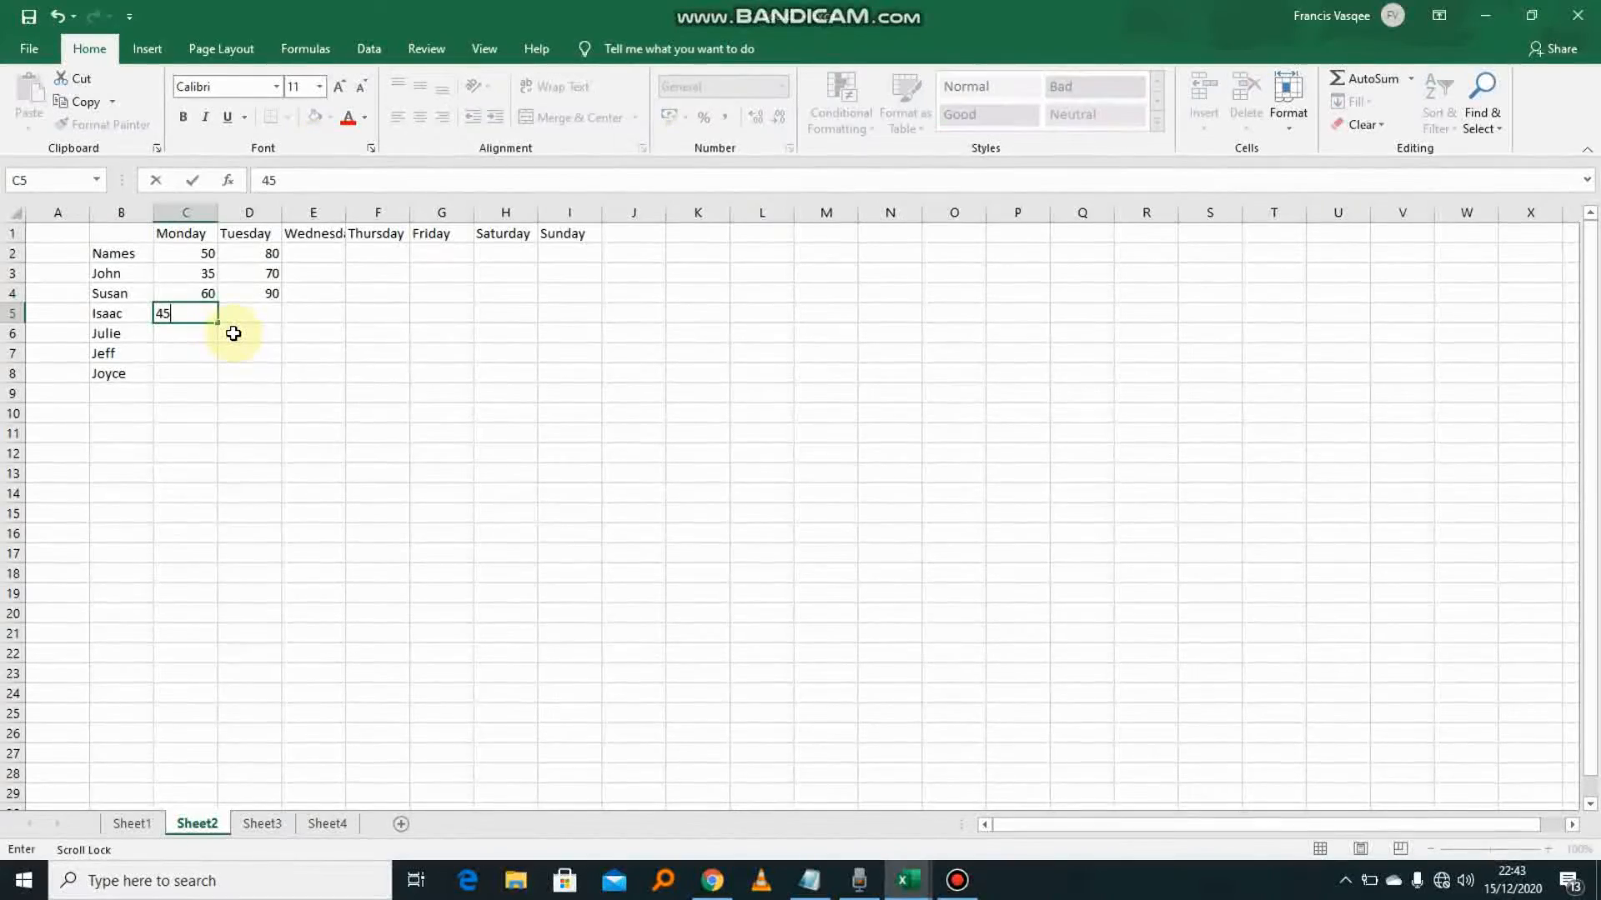
left_click(243, 308)
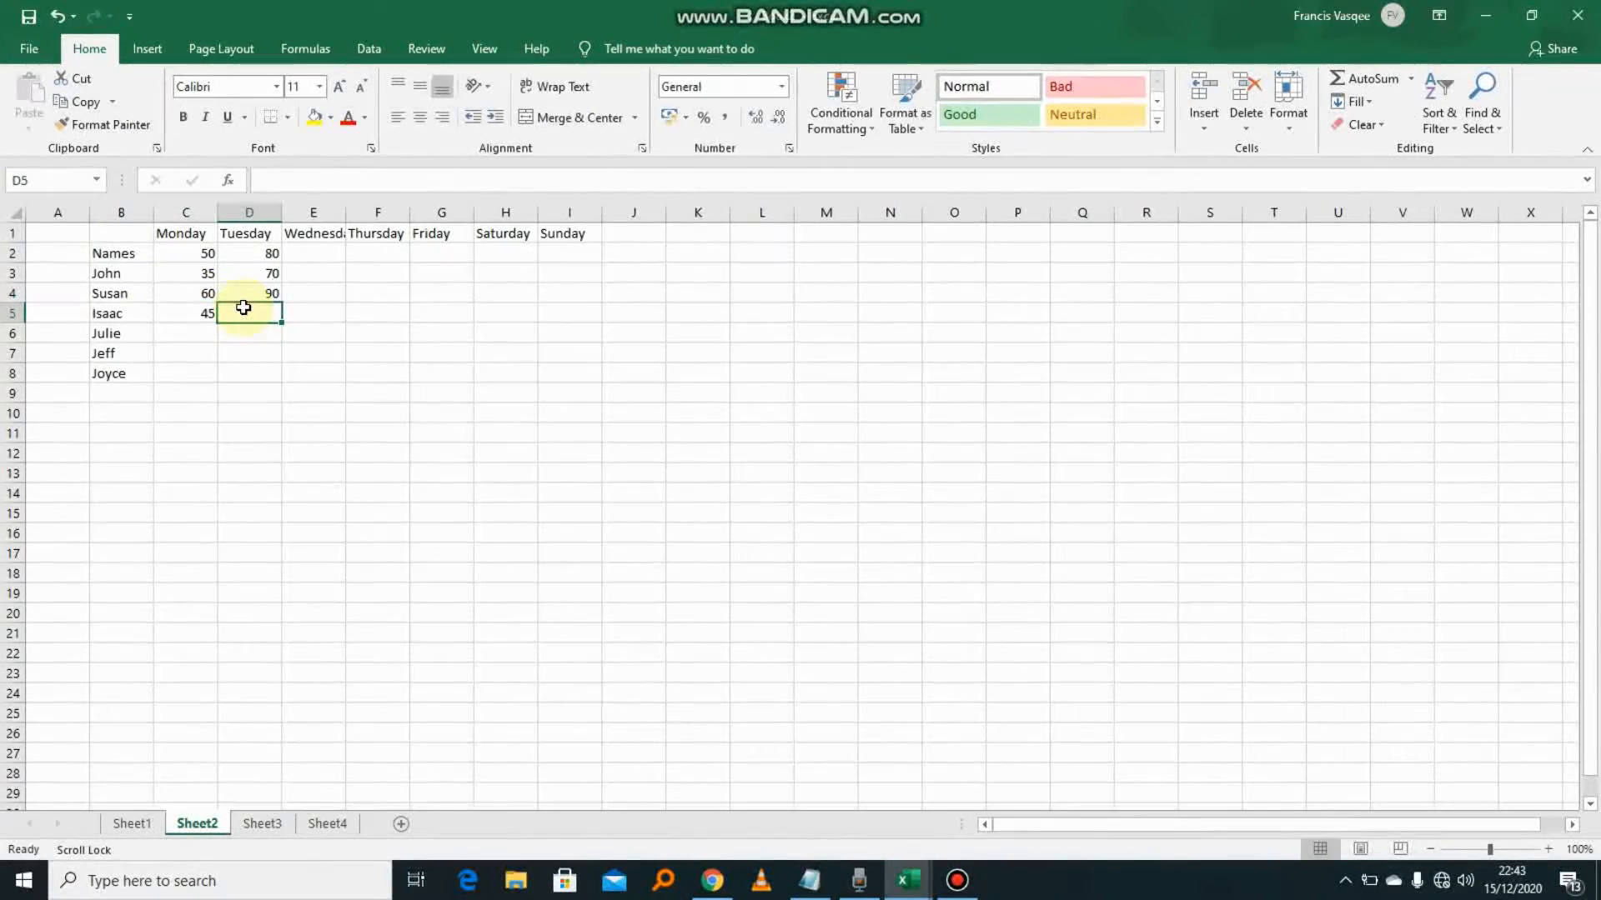
type("65")
Enter 54 and 64 in C6:D6, and 53 and 73 in C7:D7.
left_click(196, 334)
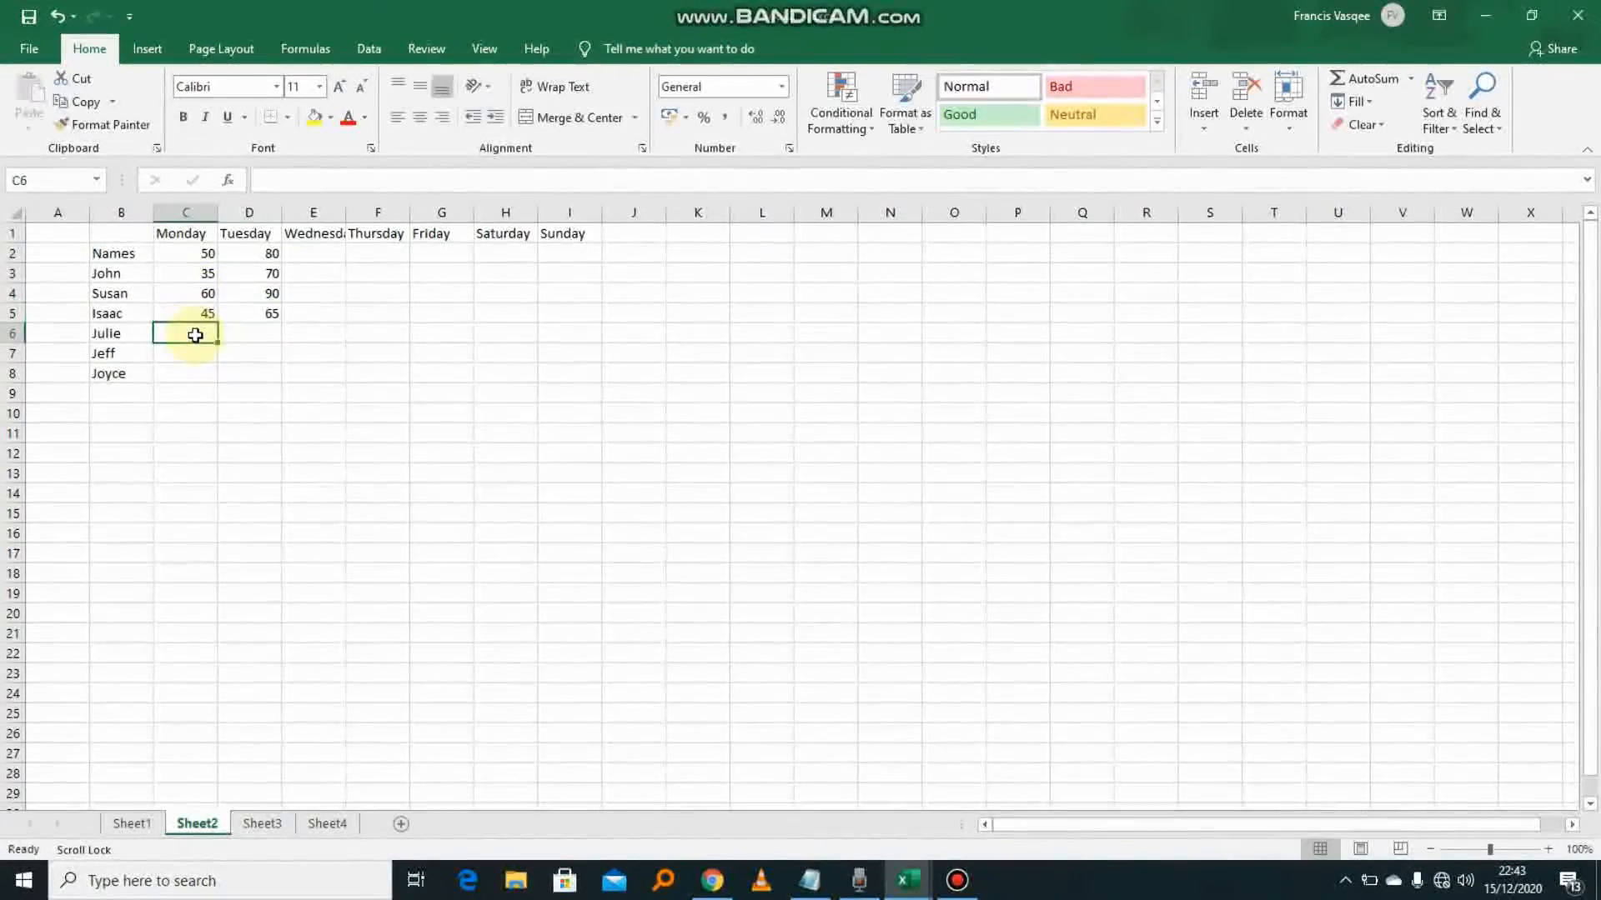
type("54")
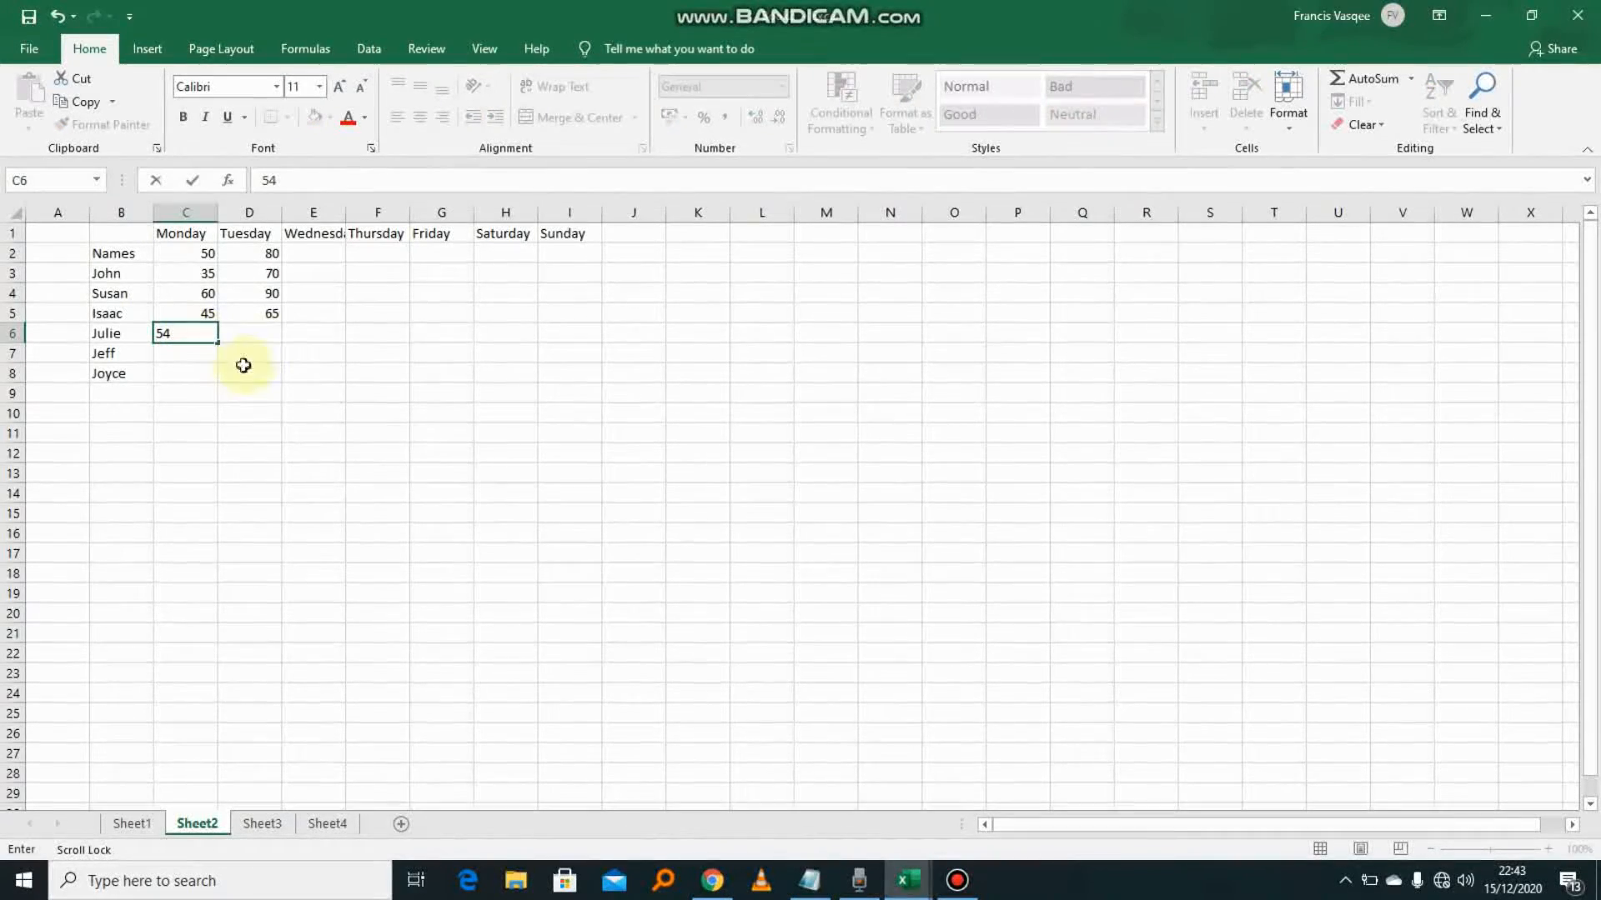
left_click(260, 332)
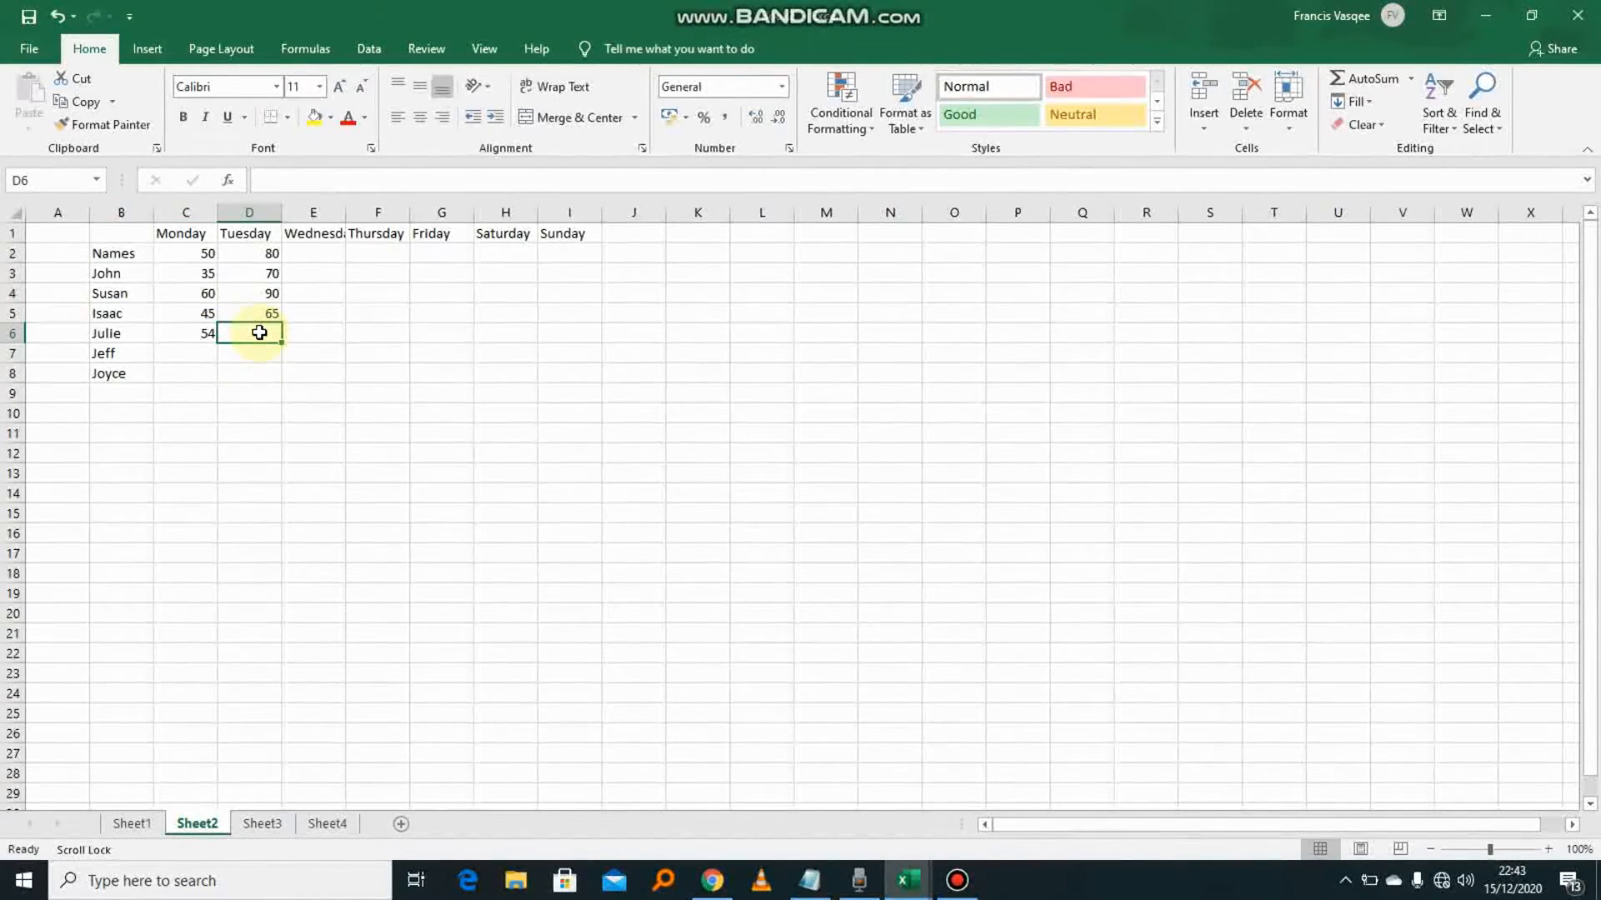
type("64")
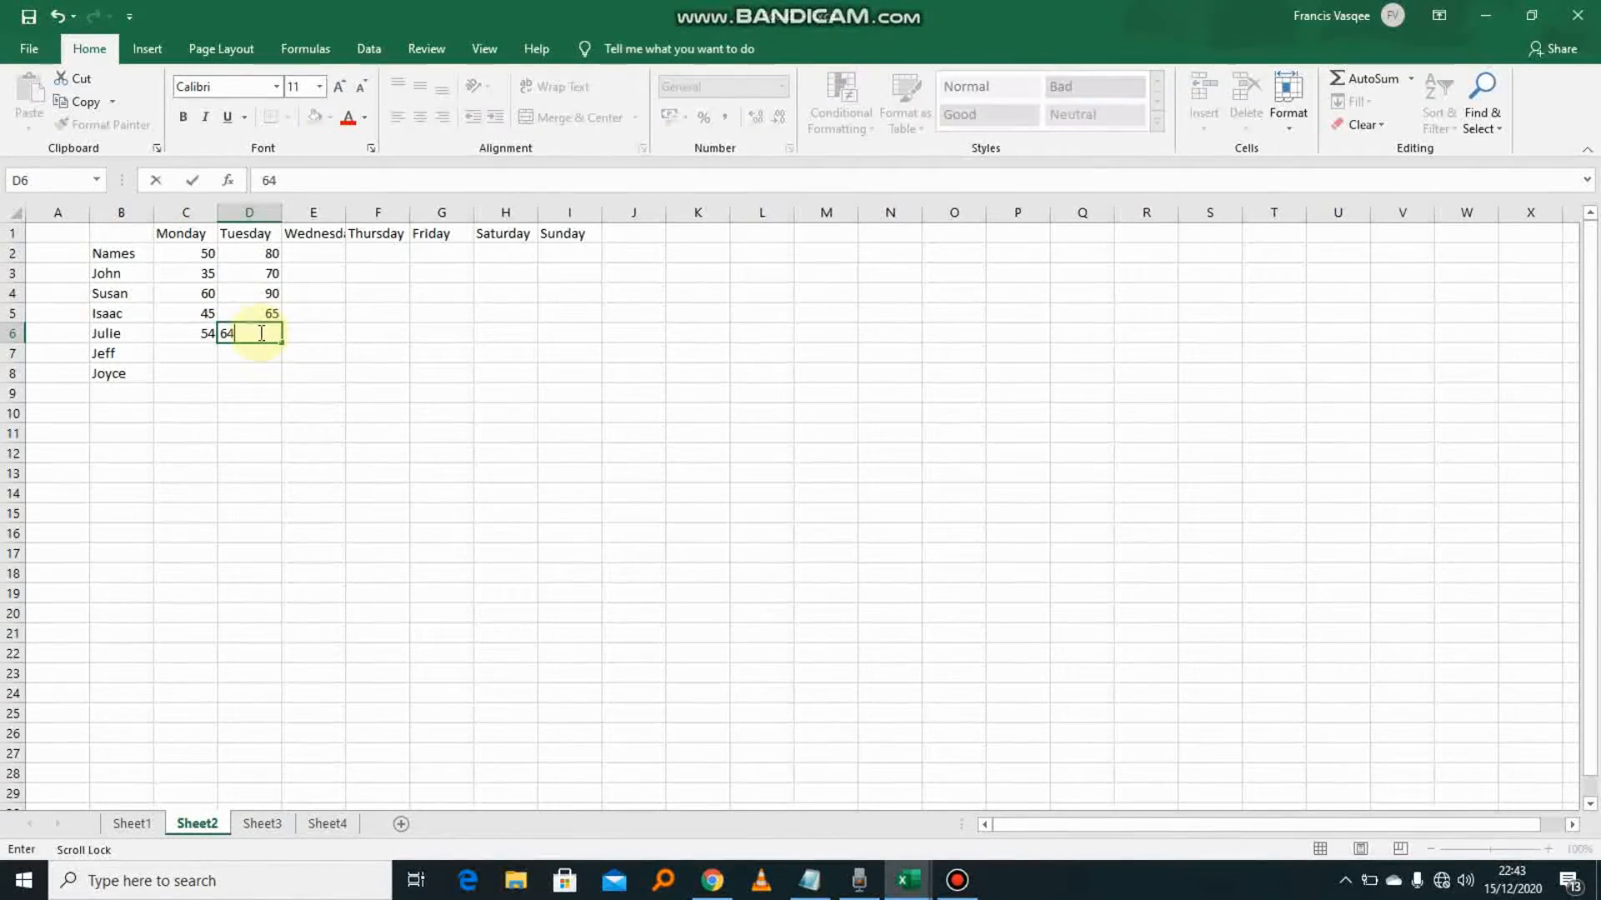
left_click(198, 357)
type("53")
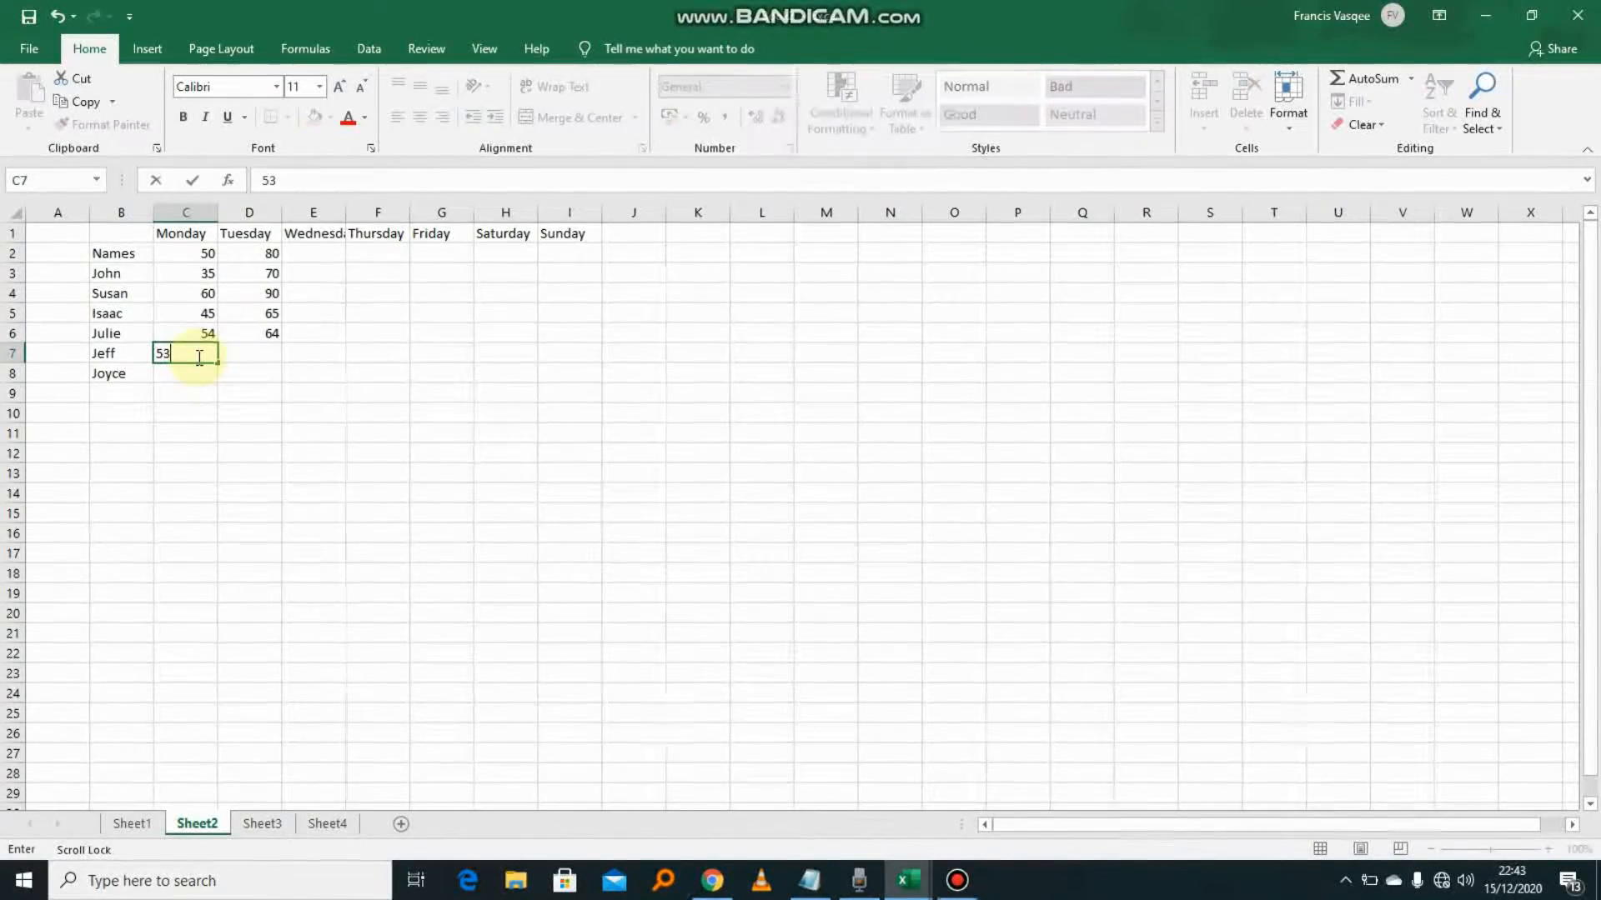
left_click(238, 356)
type("7")
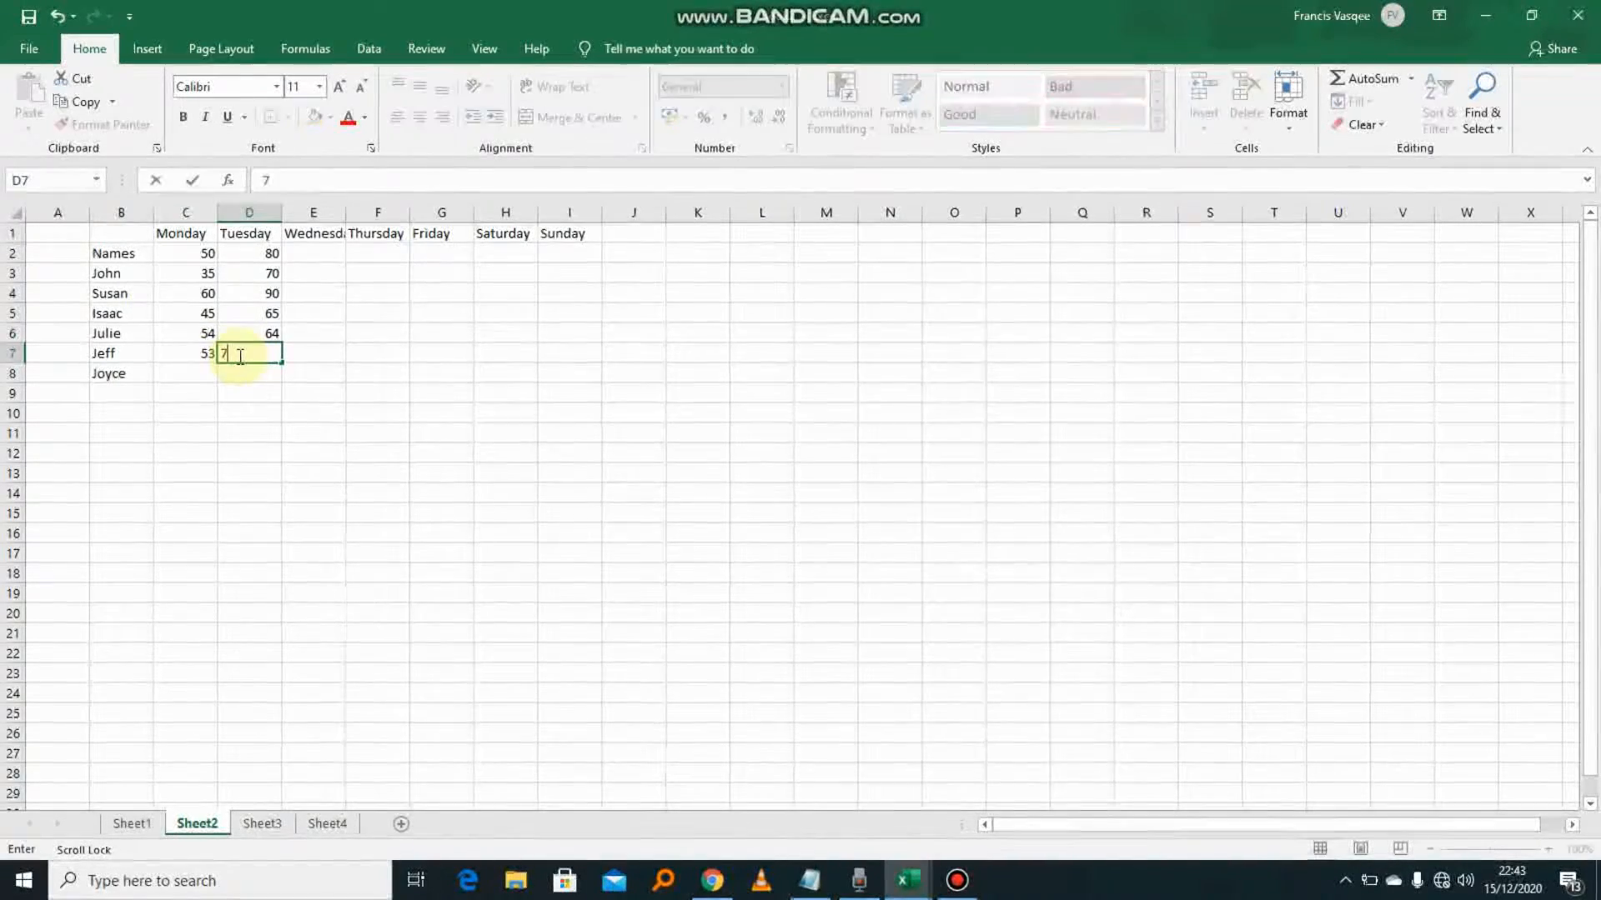
type("3")
Enter 29 in C8 and 59 in D8 to complete the Monday and Tuesday values.
left_click(189, 376)
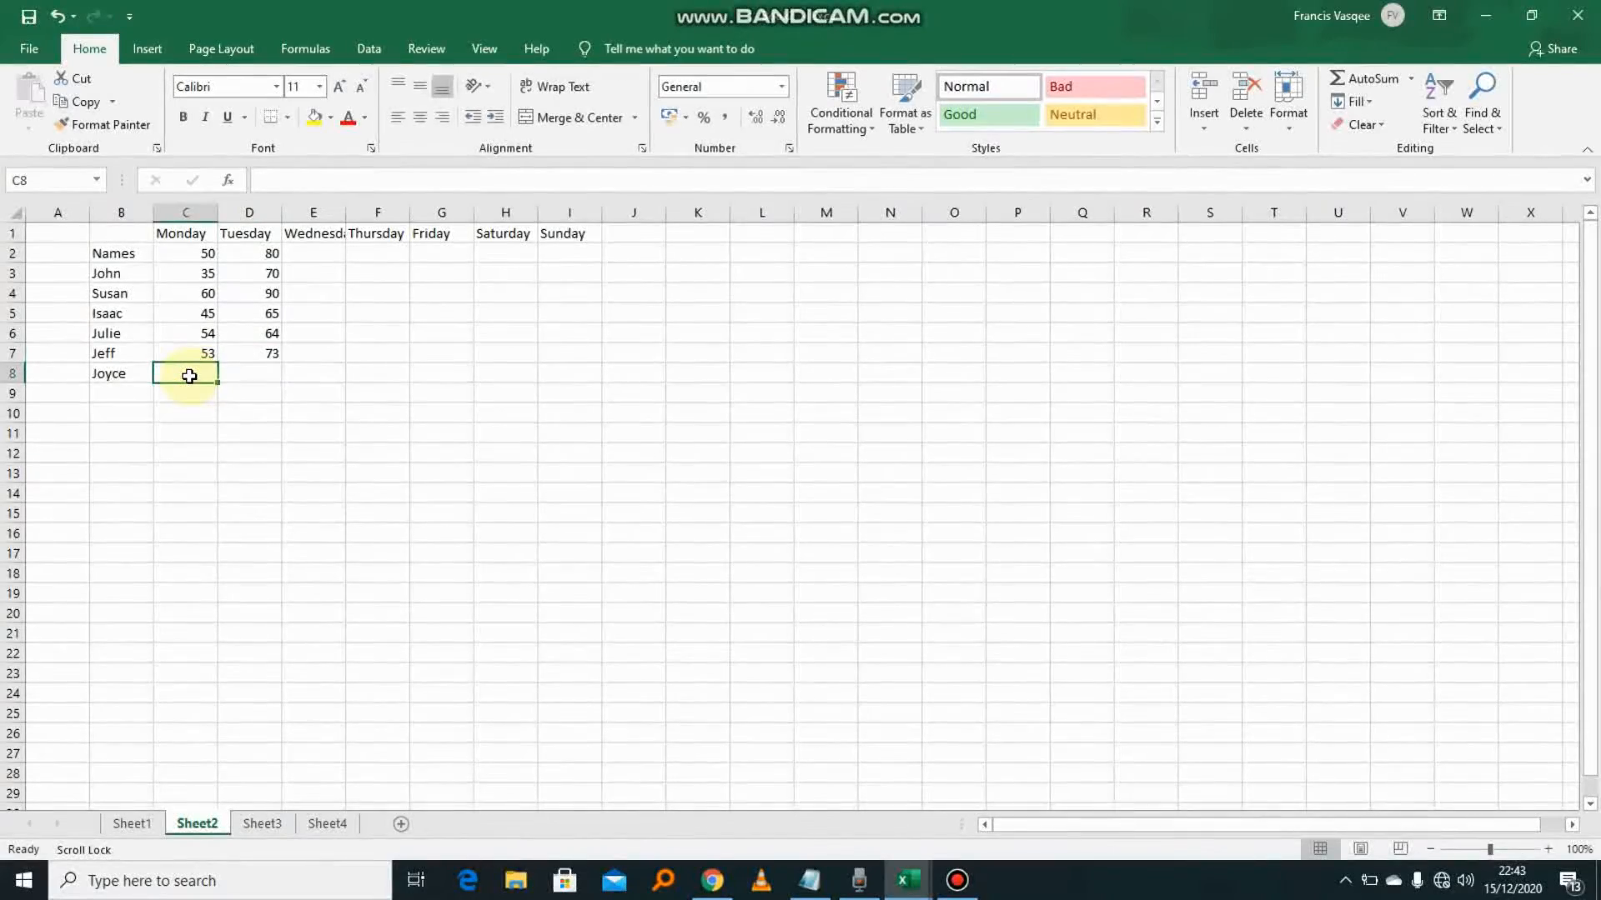
type("29")
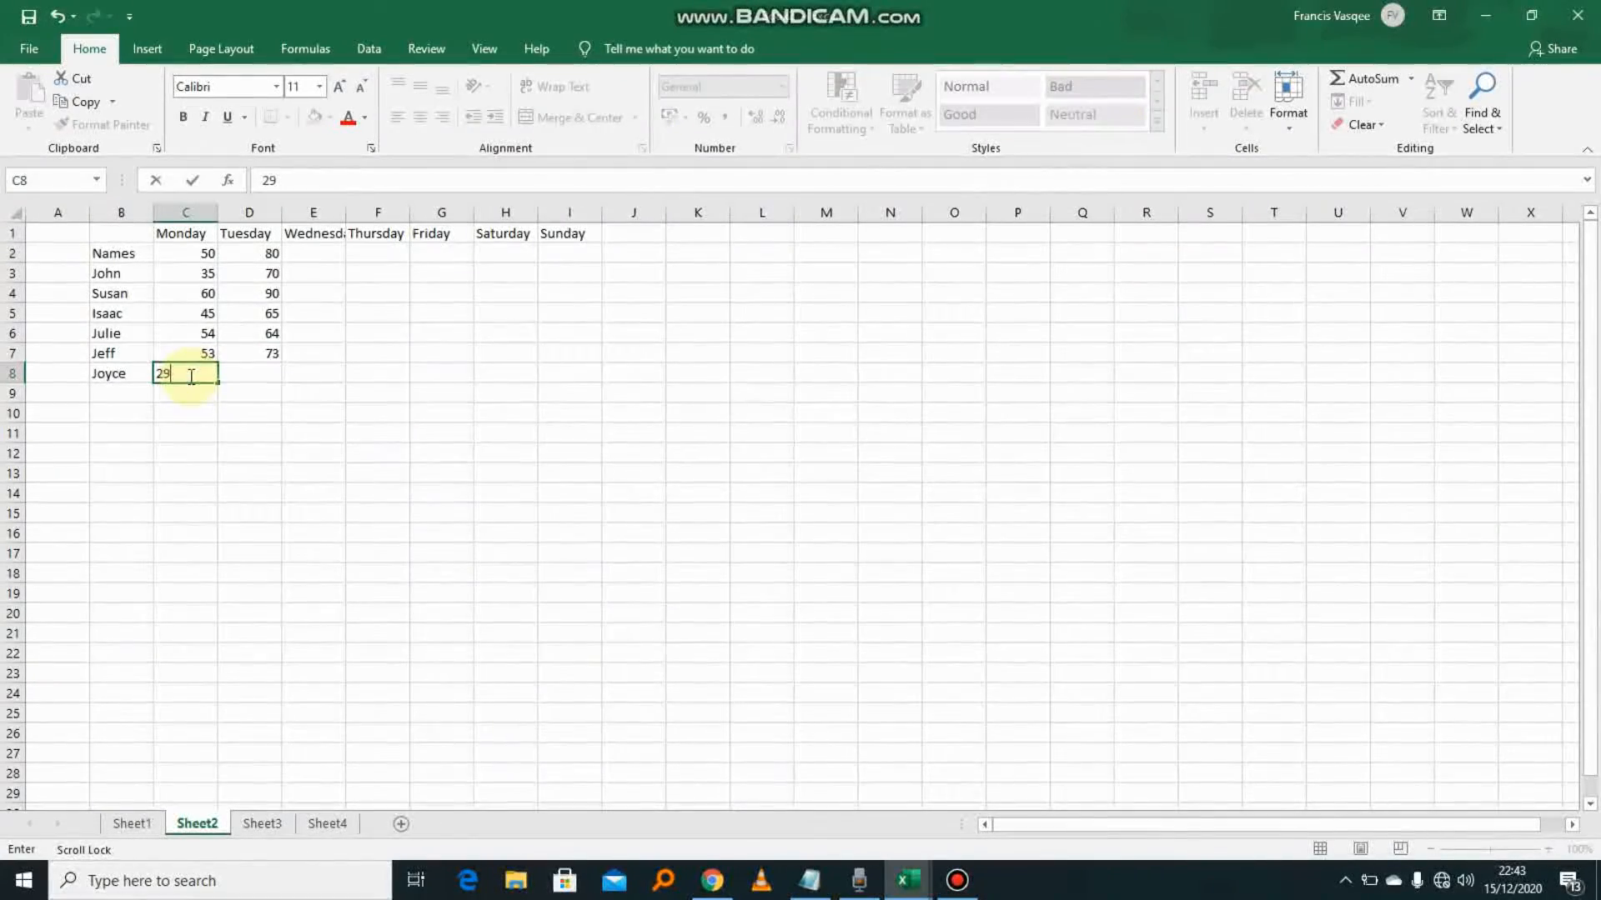
left_click(254, 372)
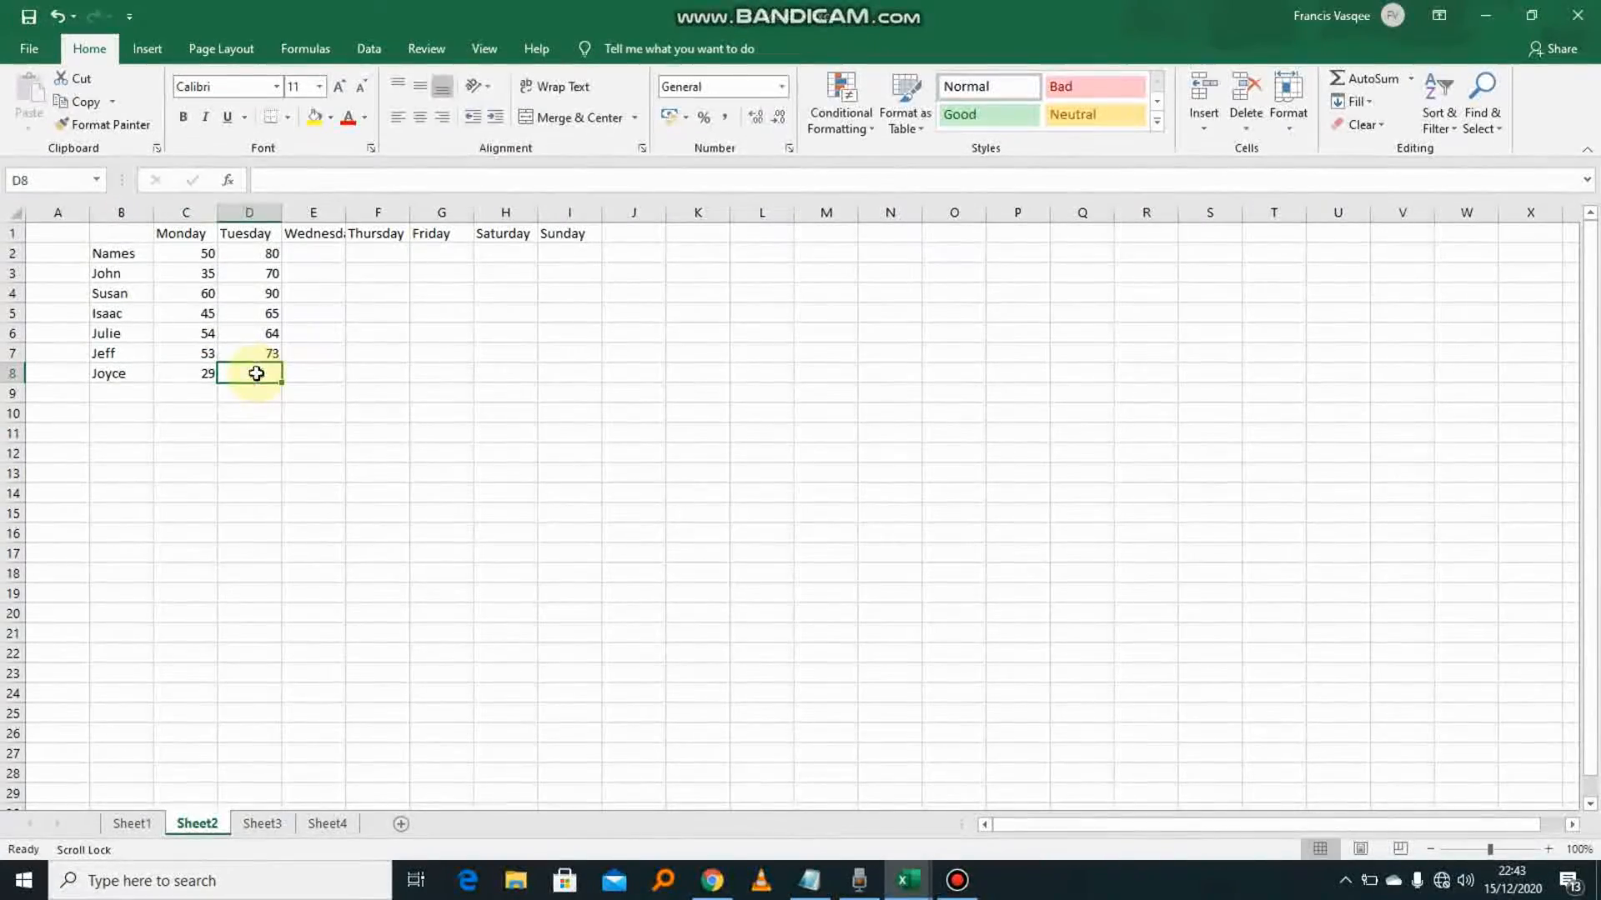
type("59")
Extend the number series in rows 2 and 3 from their Monday and Tuesday values through column I.
left_click_drag(209, 250, 567, 253)
left_click(208, 270)
left_click(244, 288)
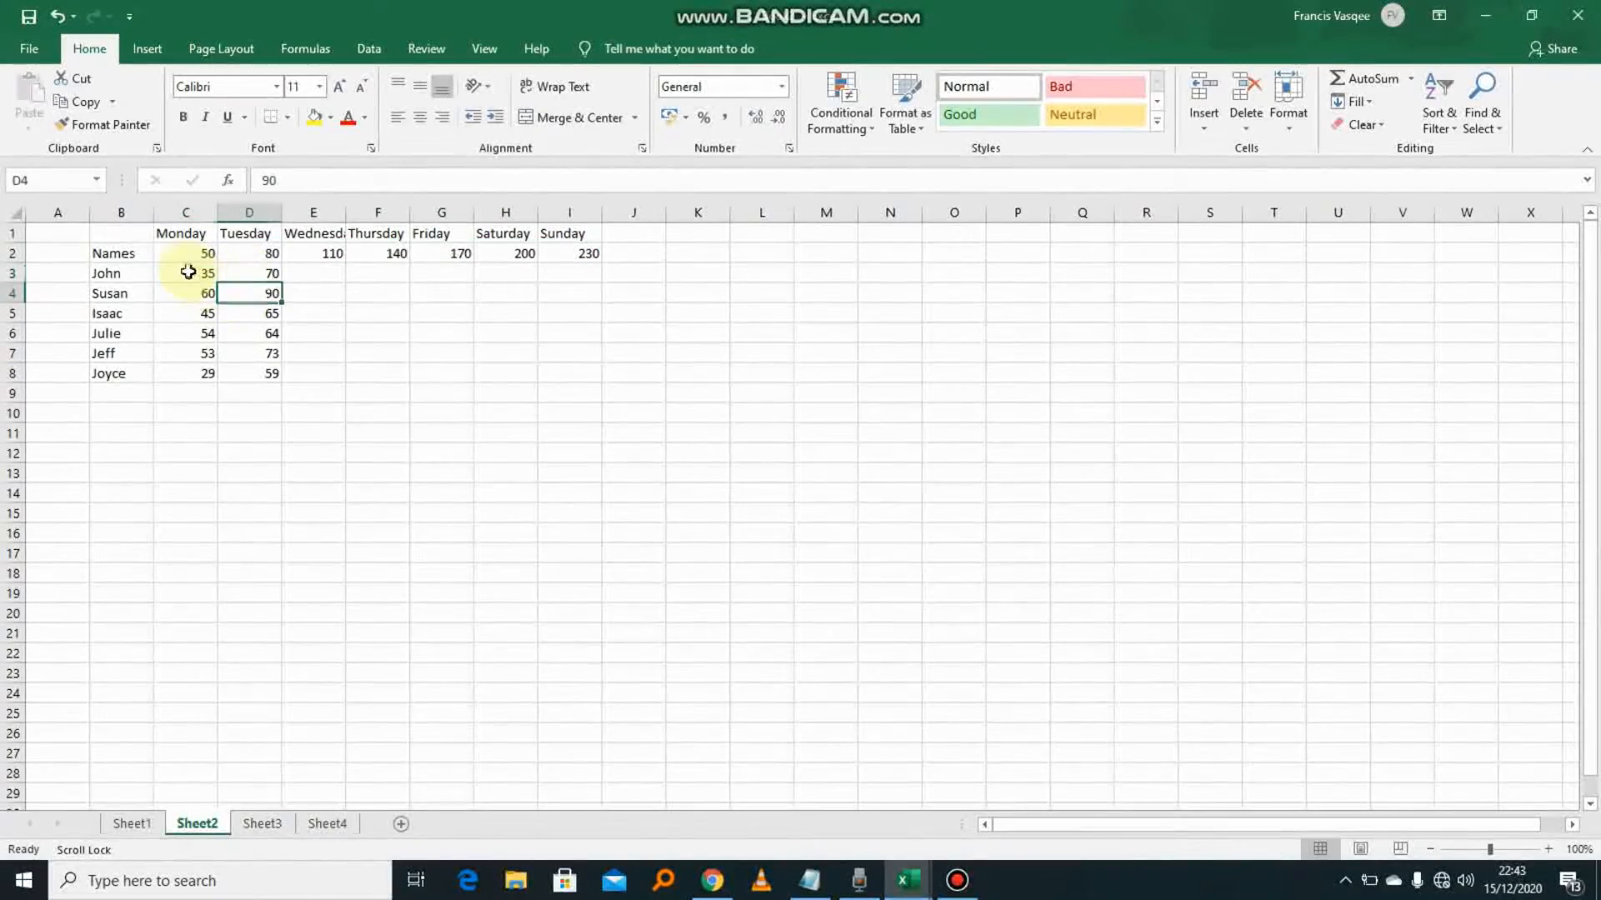
left_click(242, 288)
left_click_drag(199, 273, 583, 273)
left_click(190, 294)
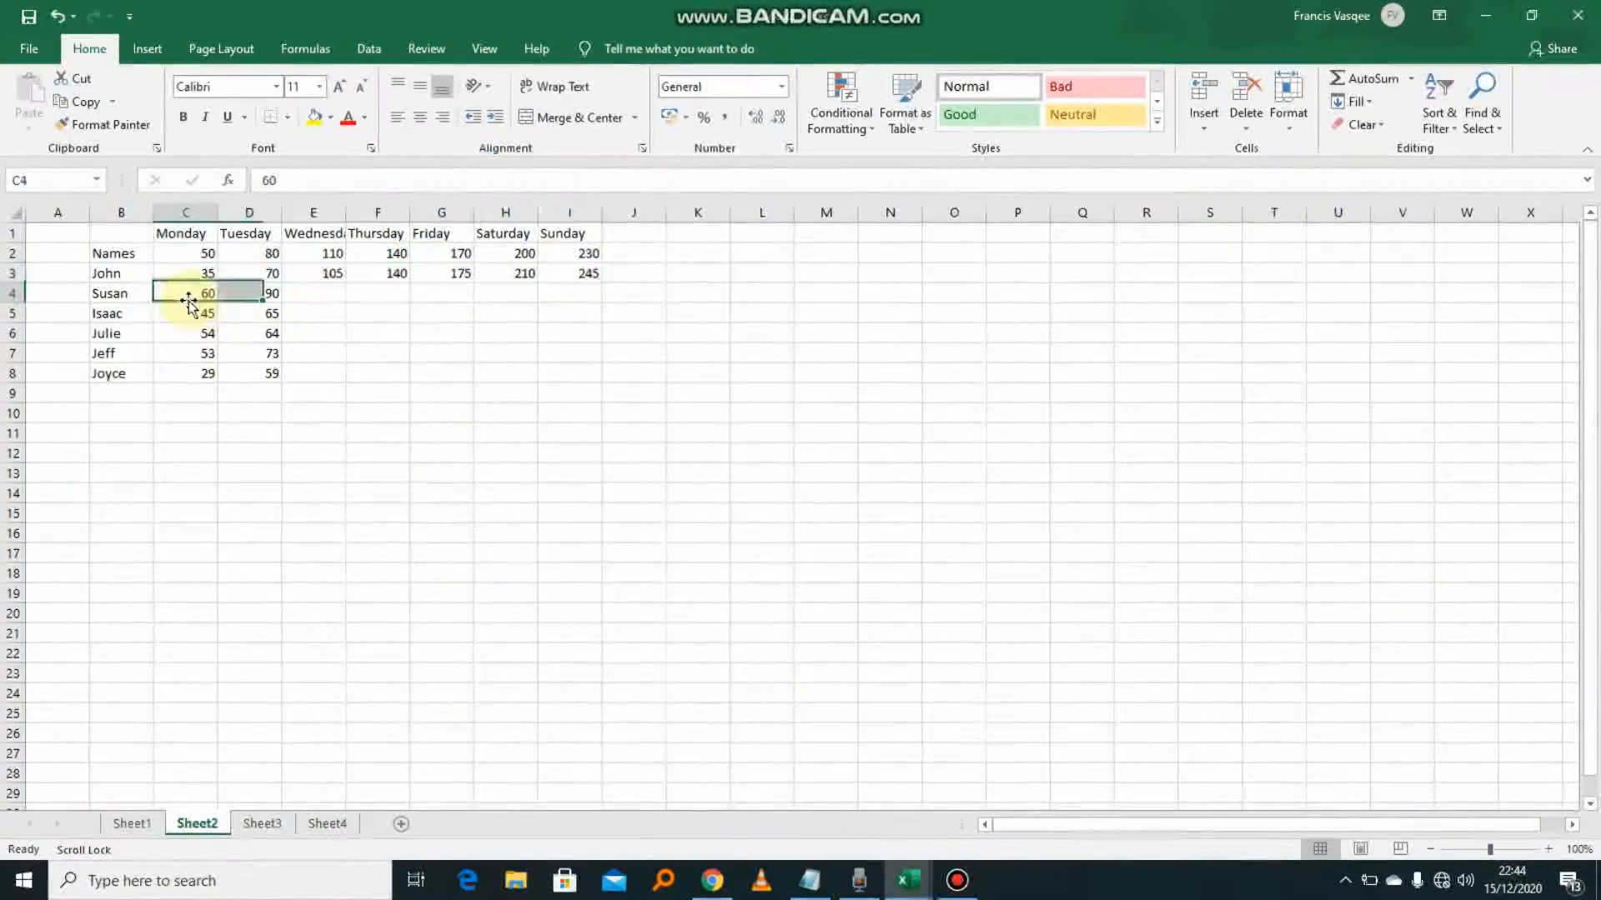
left_click_drag(216, 303, 265, 296)
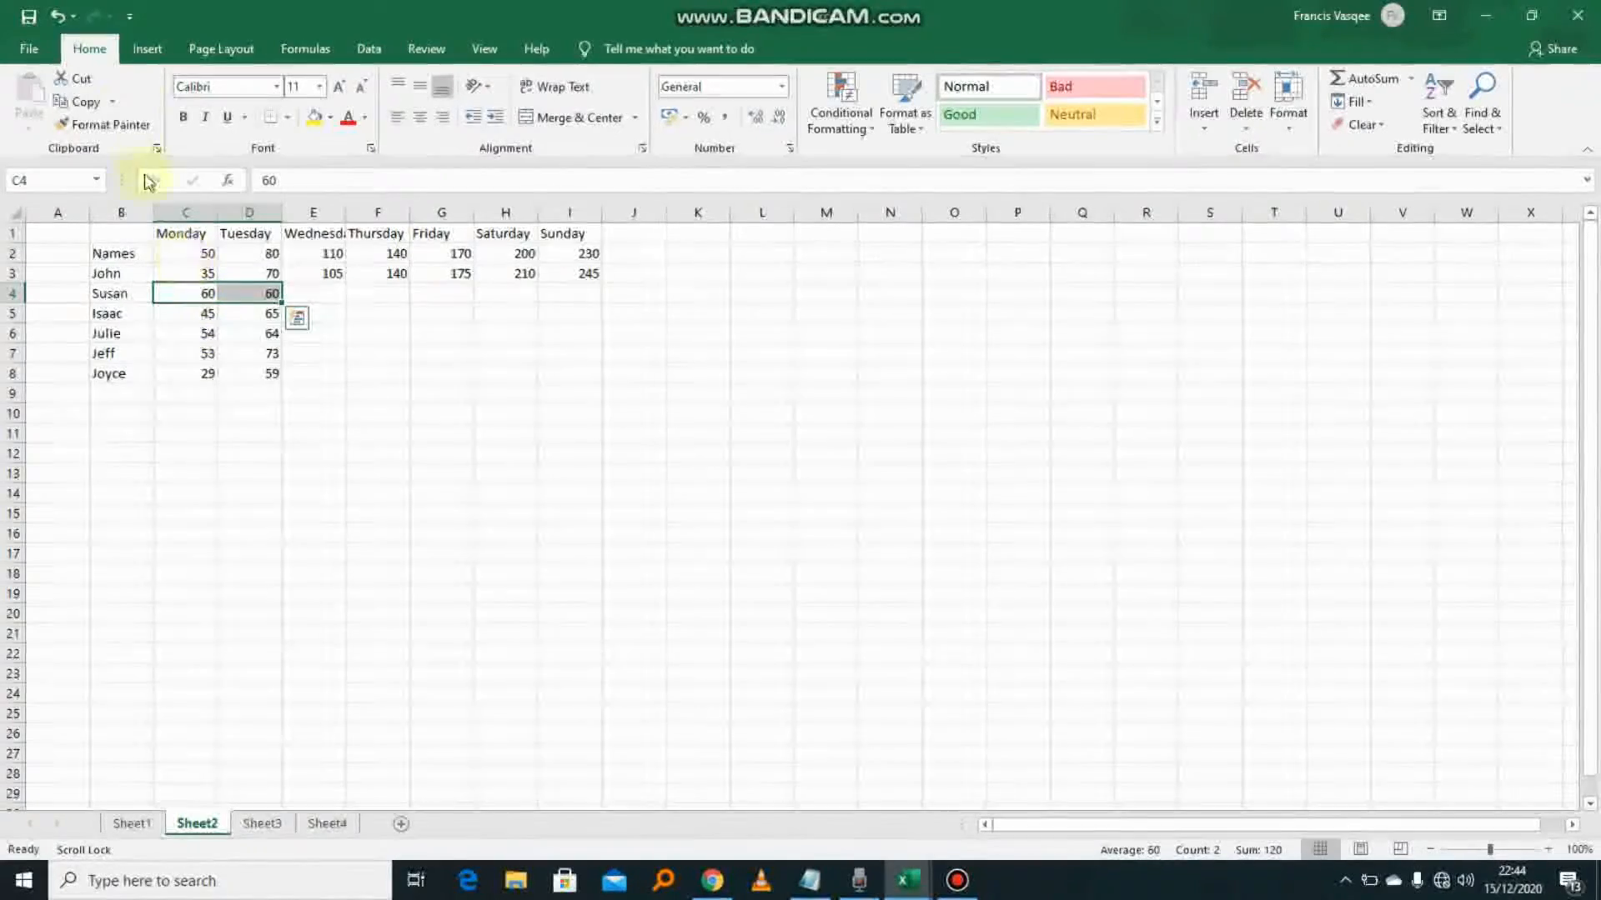
left_click(55, 16)
Extend the number series in row 4 from C4:D4 through I4 under Sunday.
left_click_drag(186, 292, 590, 297)
left_click(198, 316)
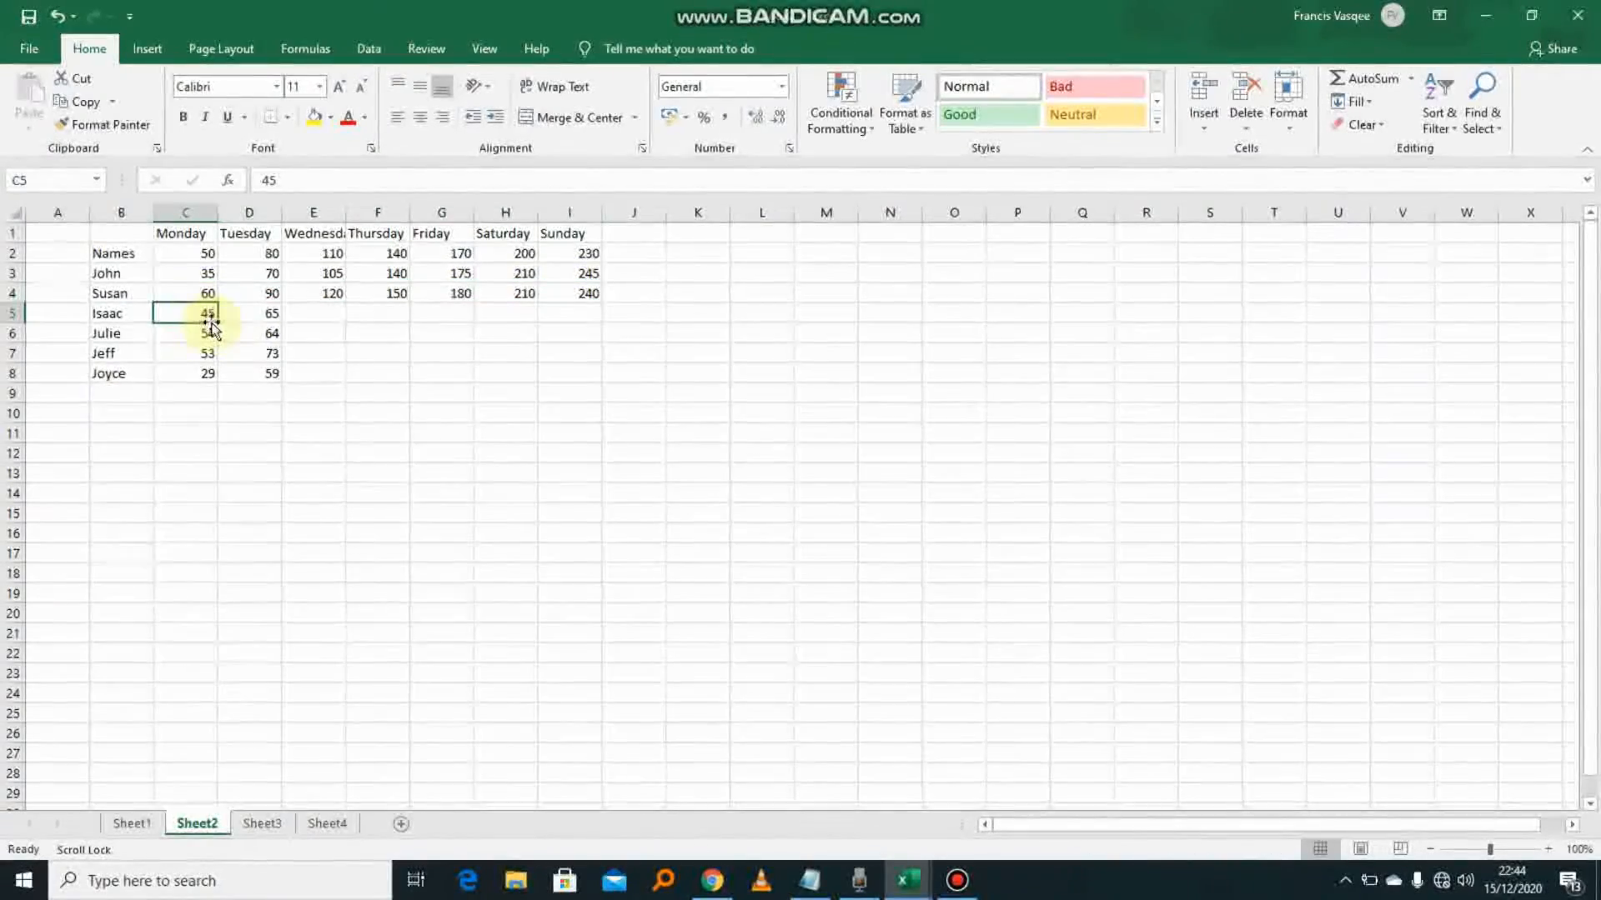
Extend the number series in rows 5 to 8 from their Monday and Tuesday values through Sunday in column I.
left_click_drag(197, 311, 588, 315)
left_click_drag(195, 339, 602, 333)
left_click_drag(189, 358, 650, 353)
left_click(185, 373)
left_click(233, 425)
left_click_drag(179, 375, 615, 381)
left_click(613, 493)
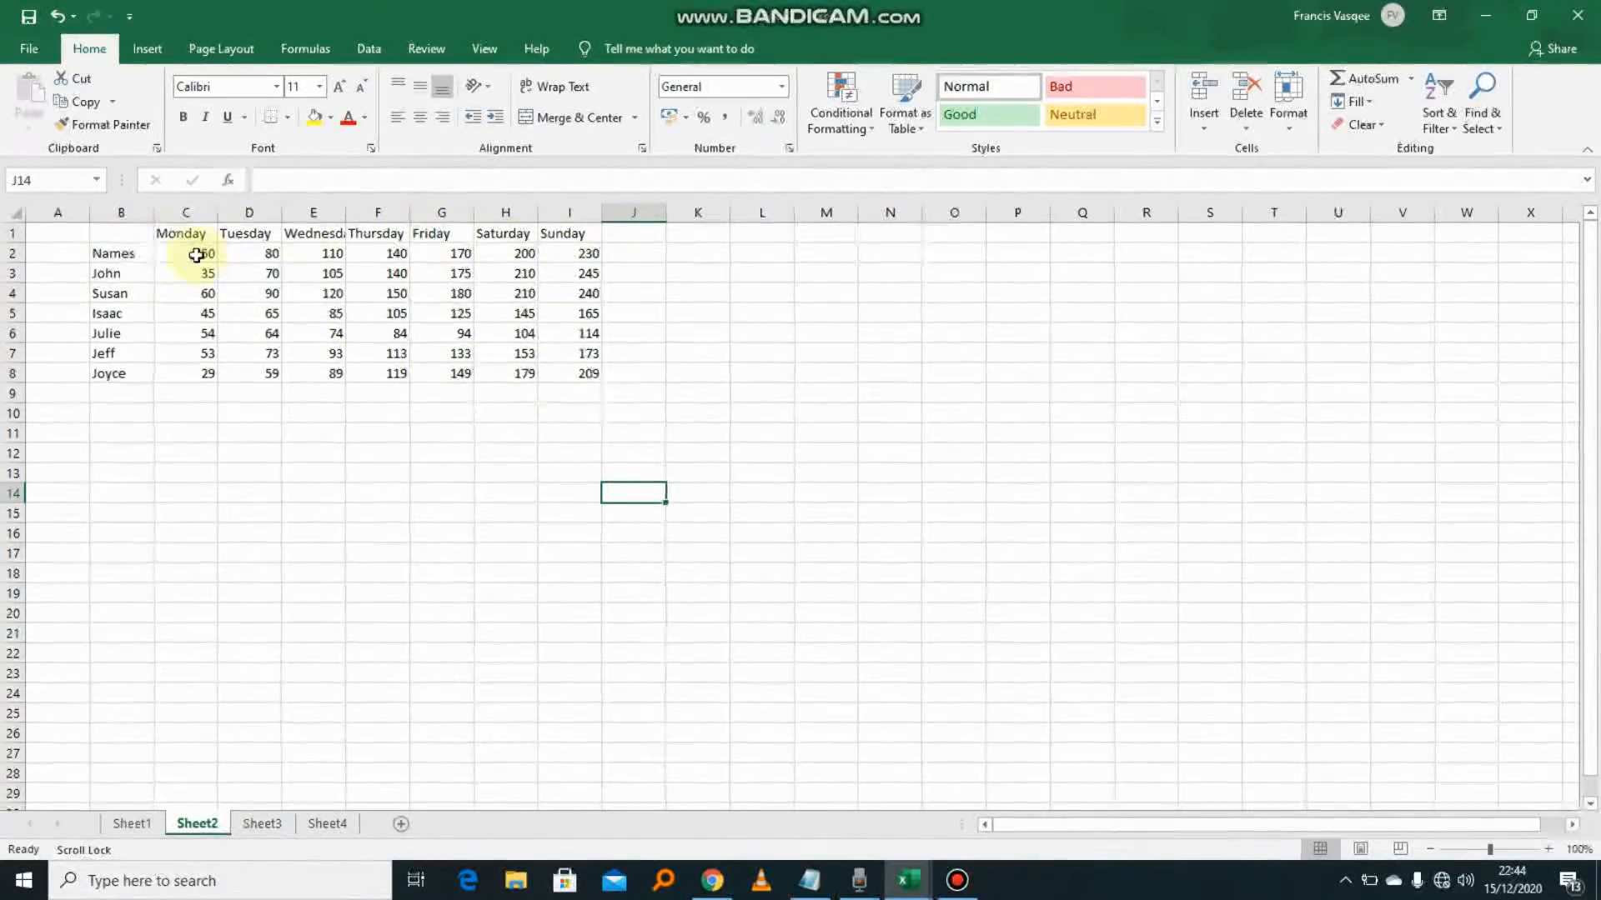
Format B1:I8 as a table with headers, using the dark orange style with a black header row.
left_click_drag(143, 236, 595, 376)
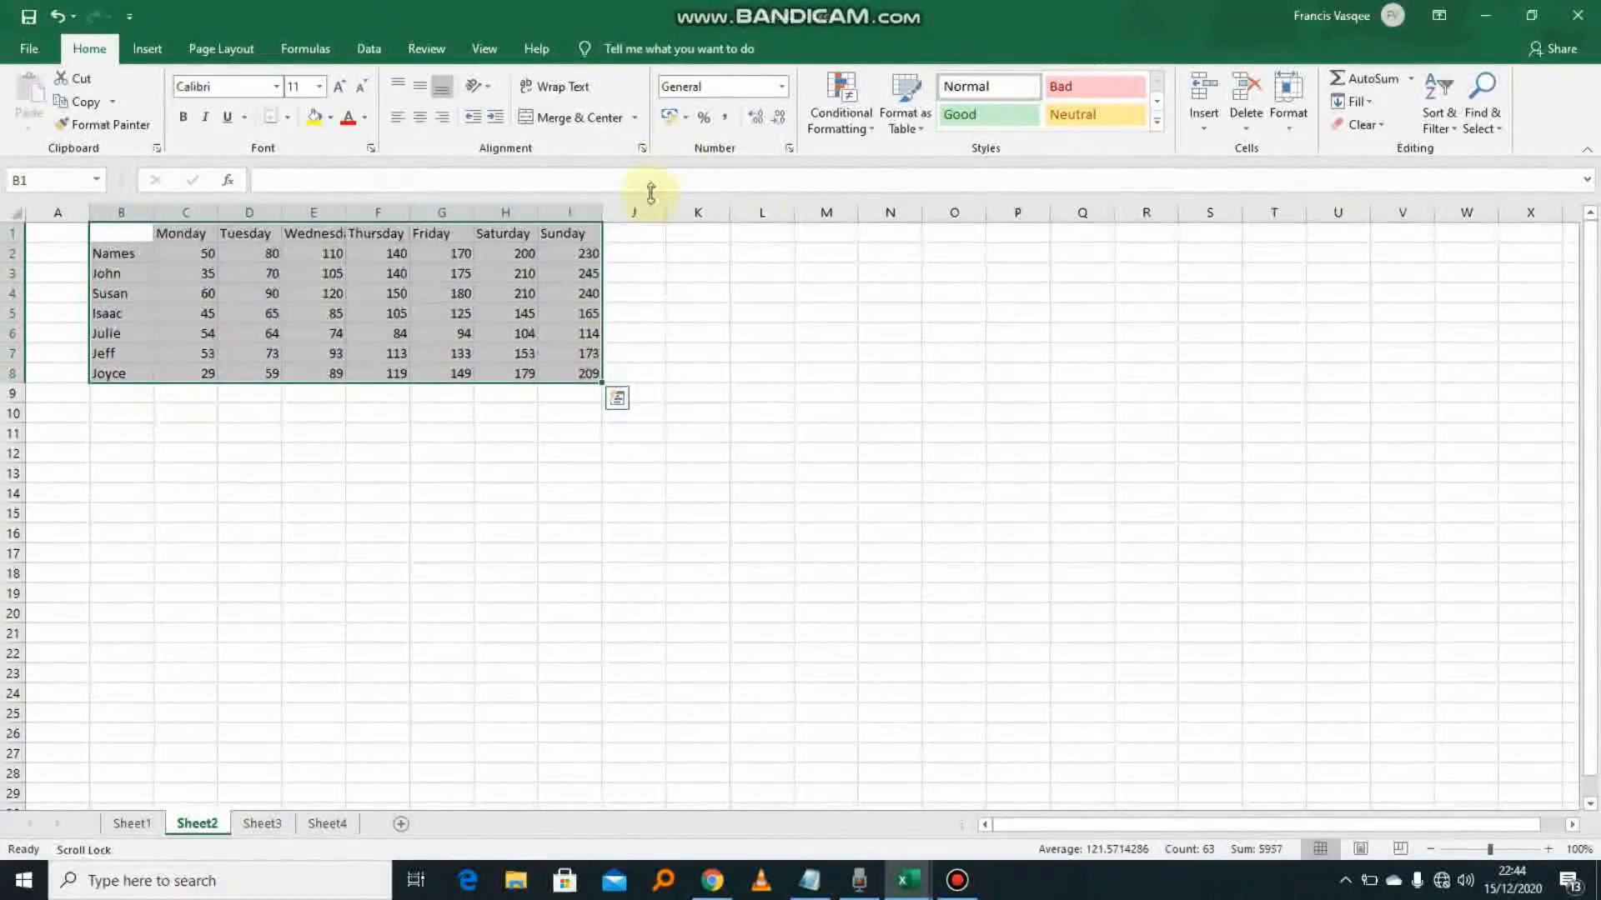
left_click(903, 121)
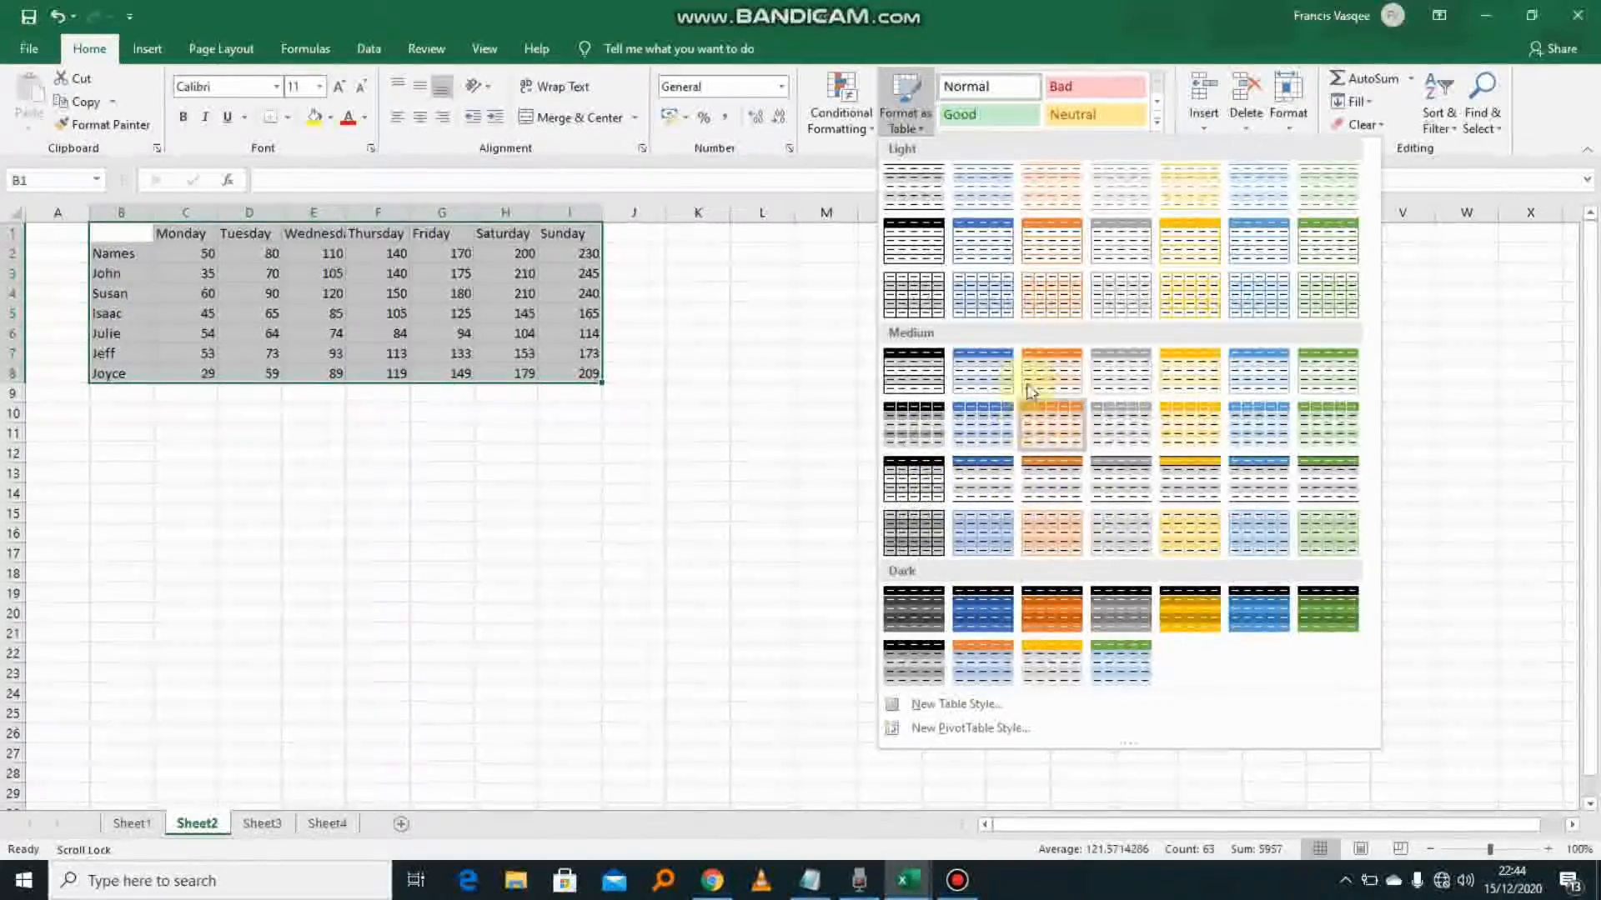
left_click(1057, 601)
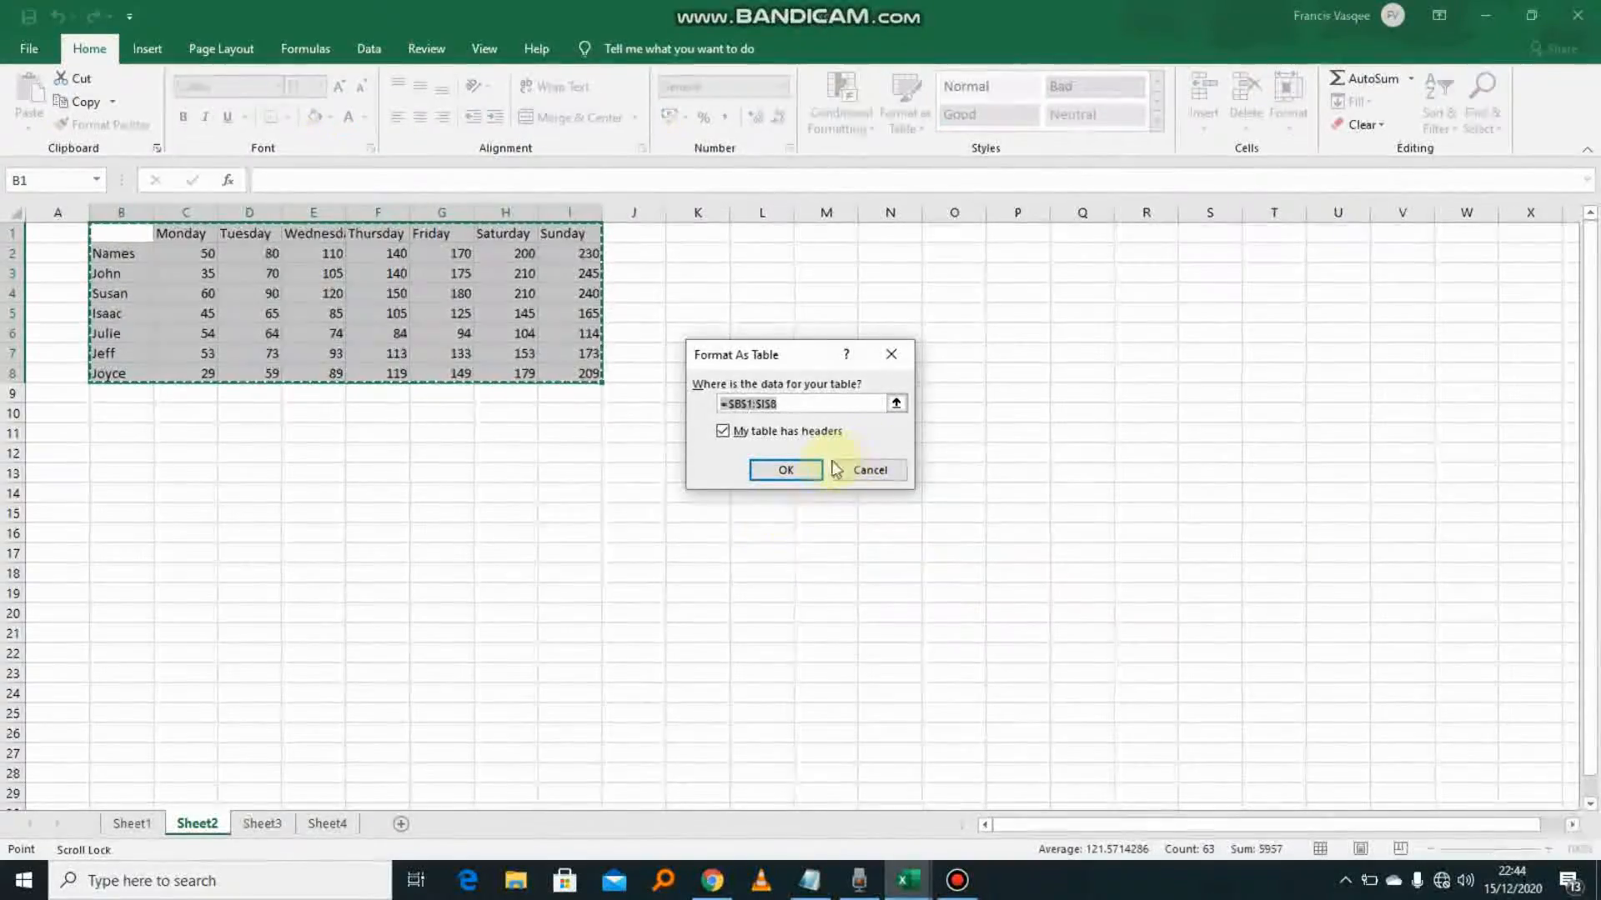
left_click(786, 470)
left_click(915, 352)
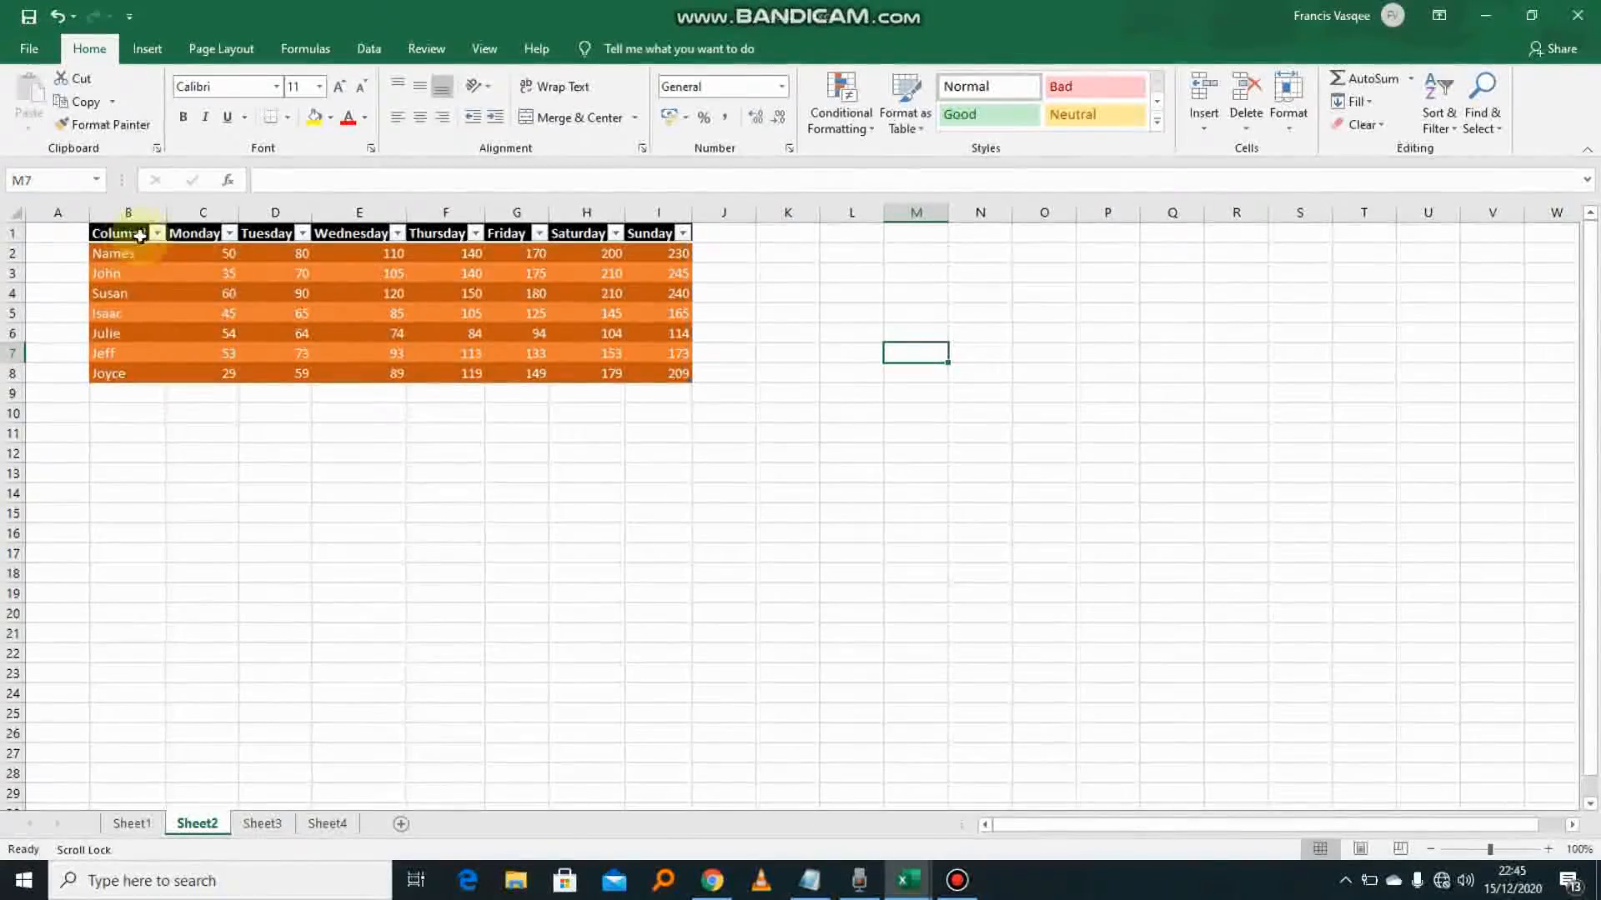
left_click(516, 445)
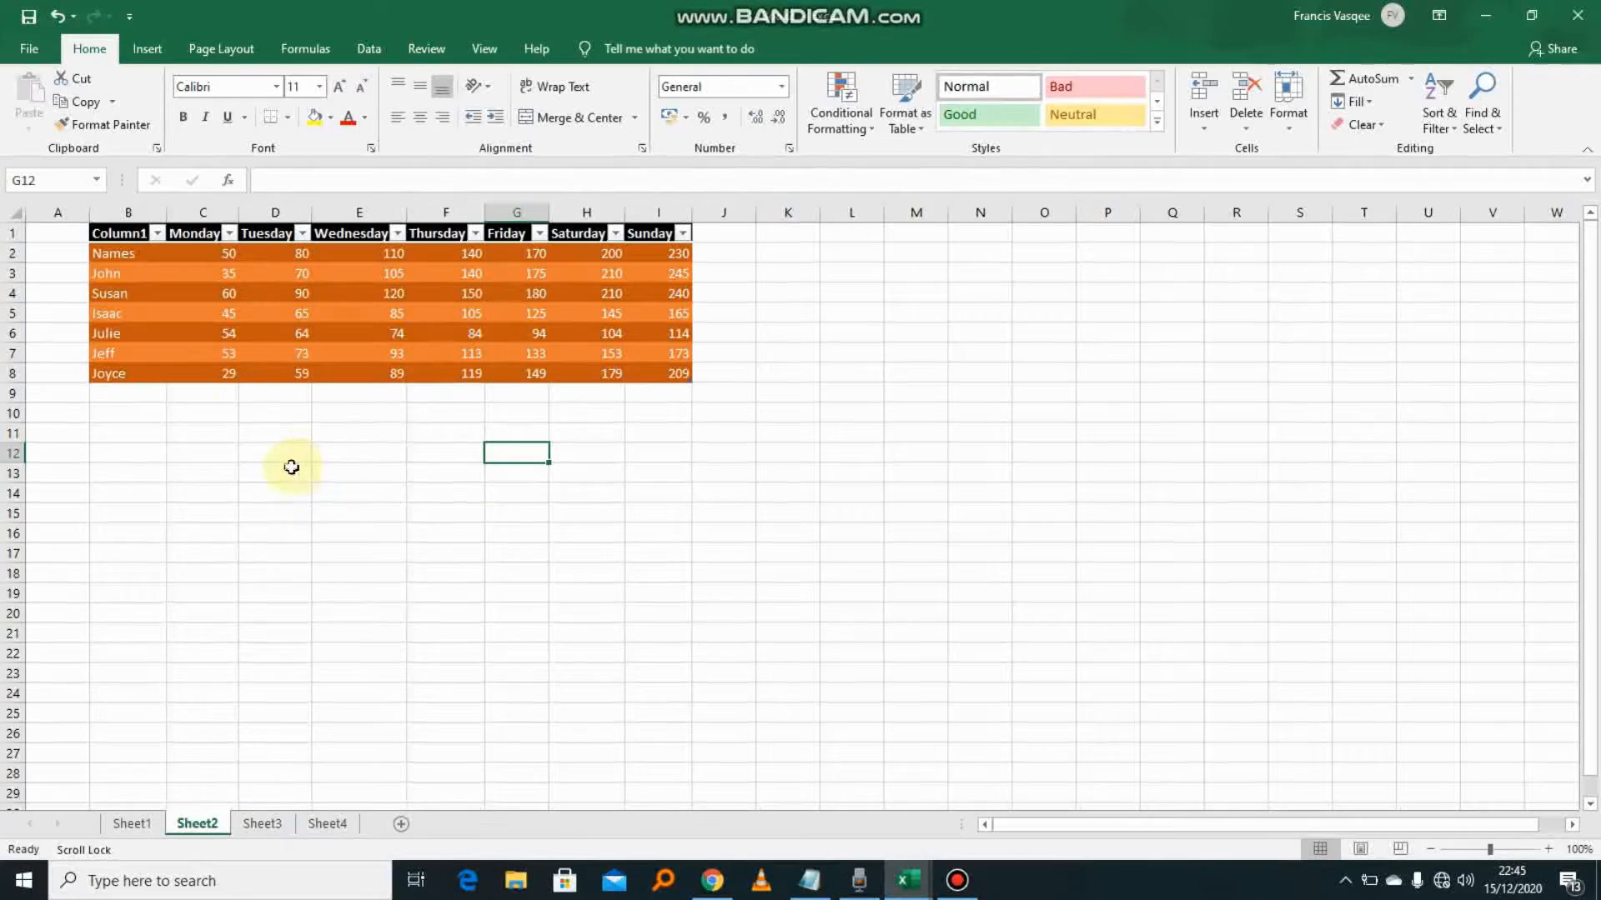
left_click(791, 332)
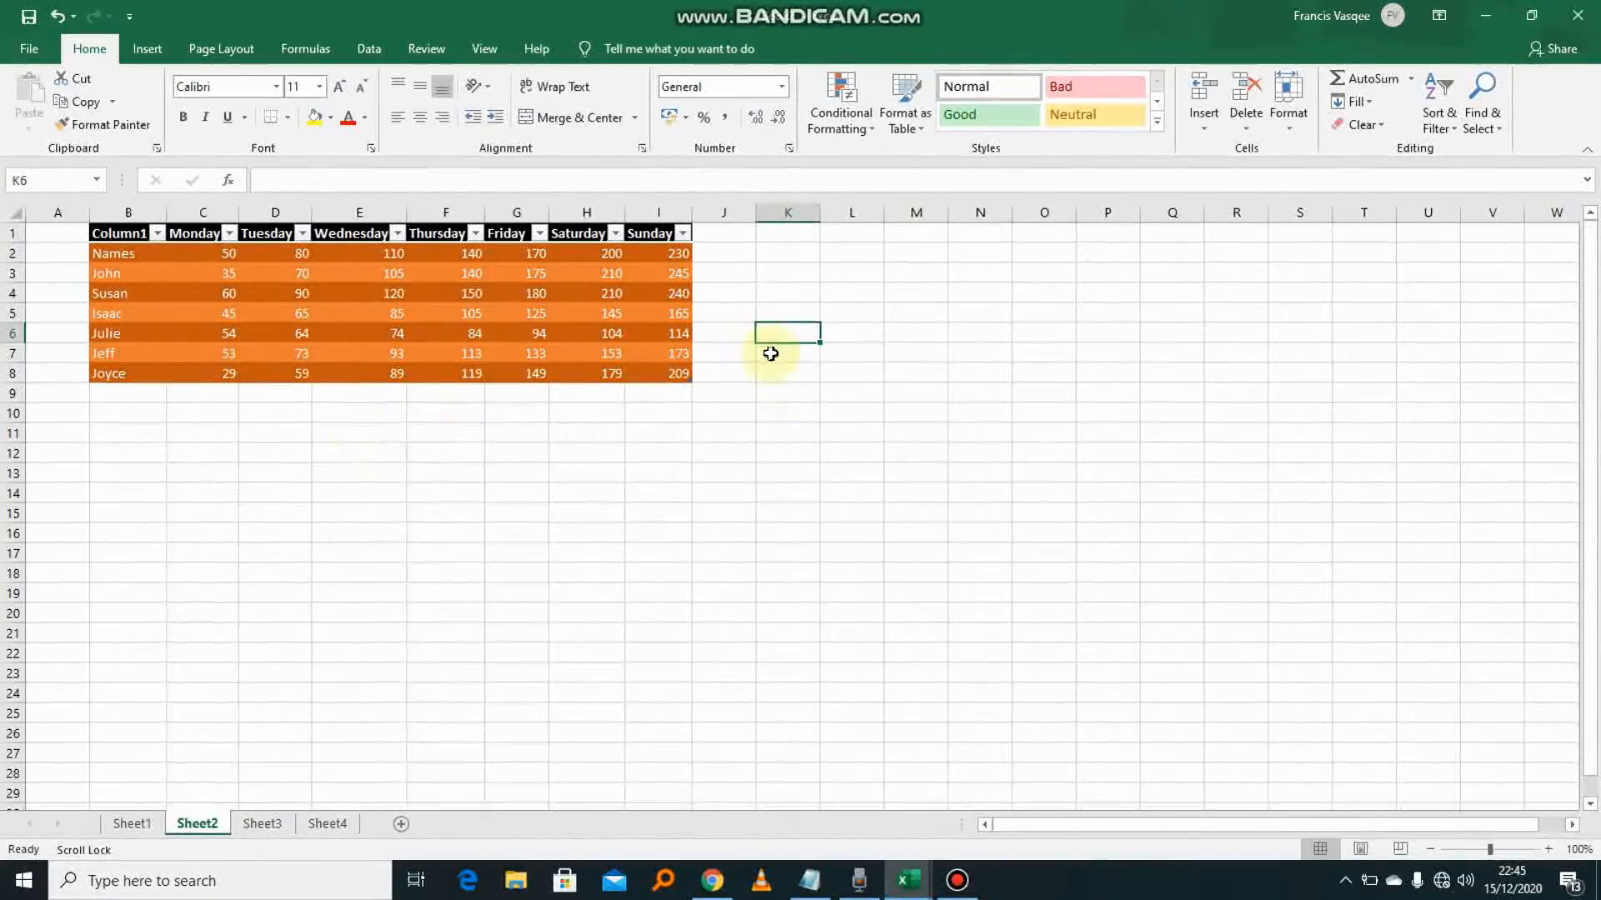
left_click(748, 396)
left_click(605, 291)
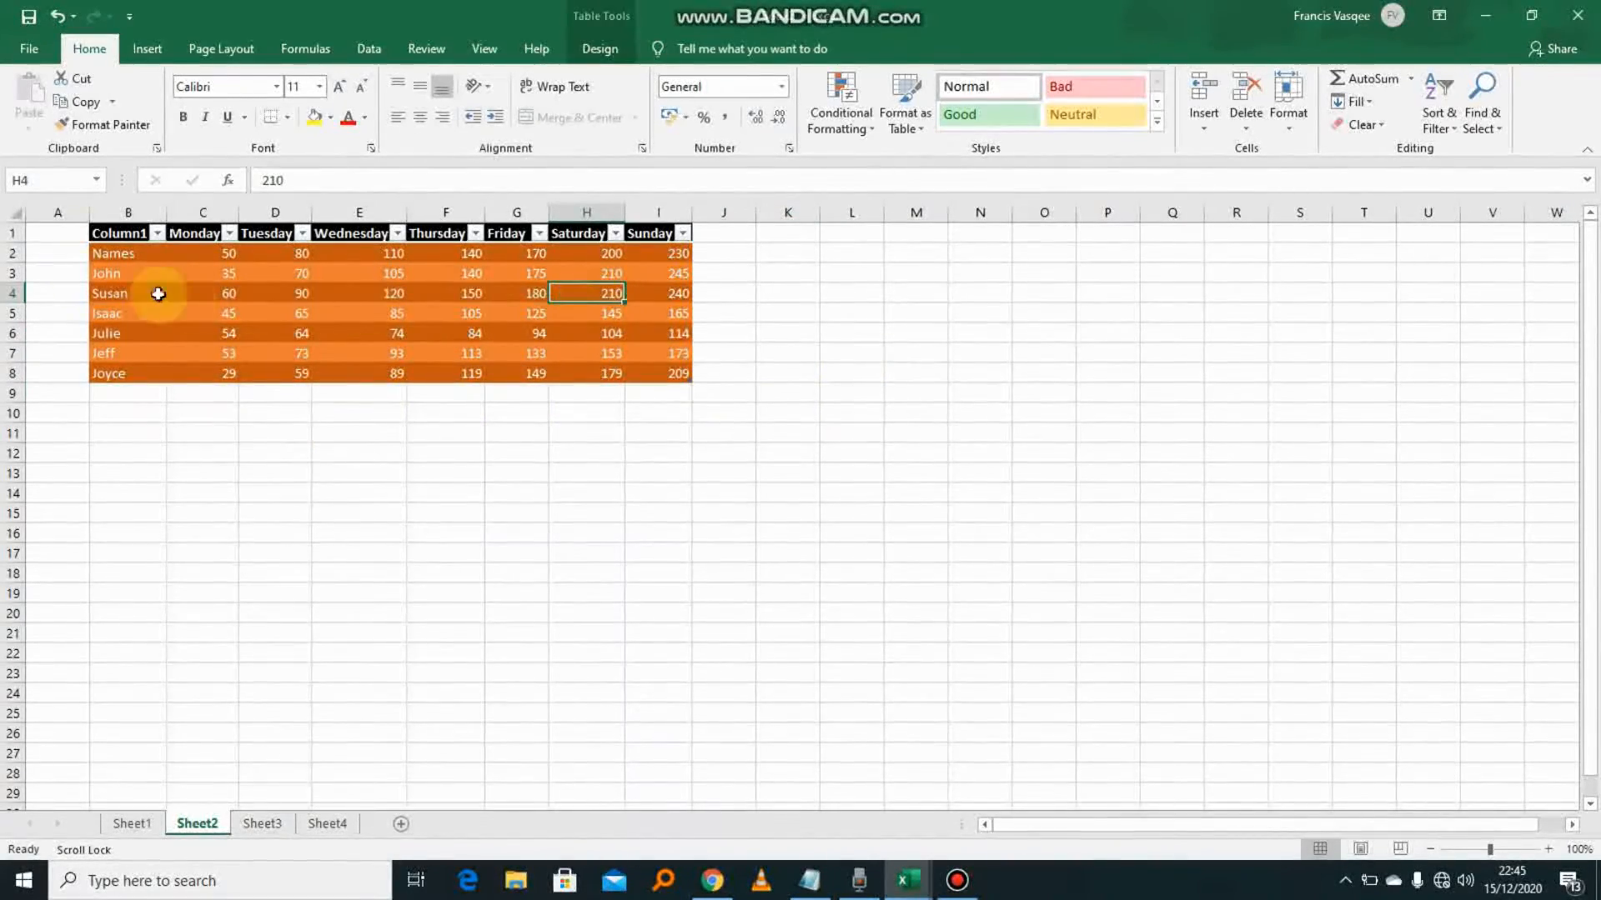
left_click(110, 236)
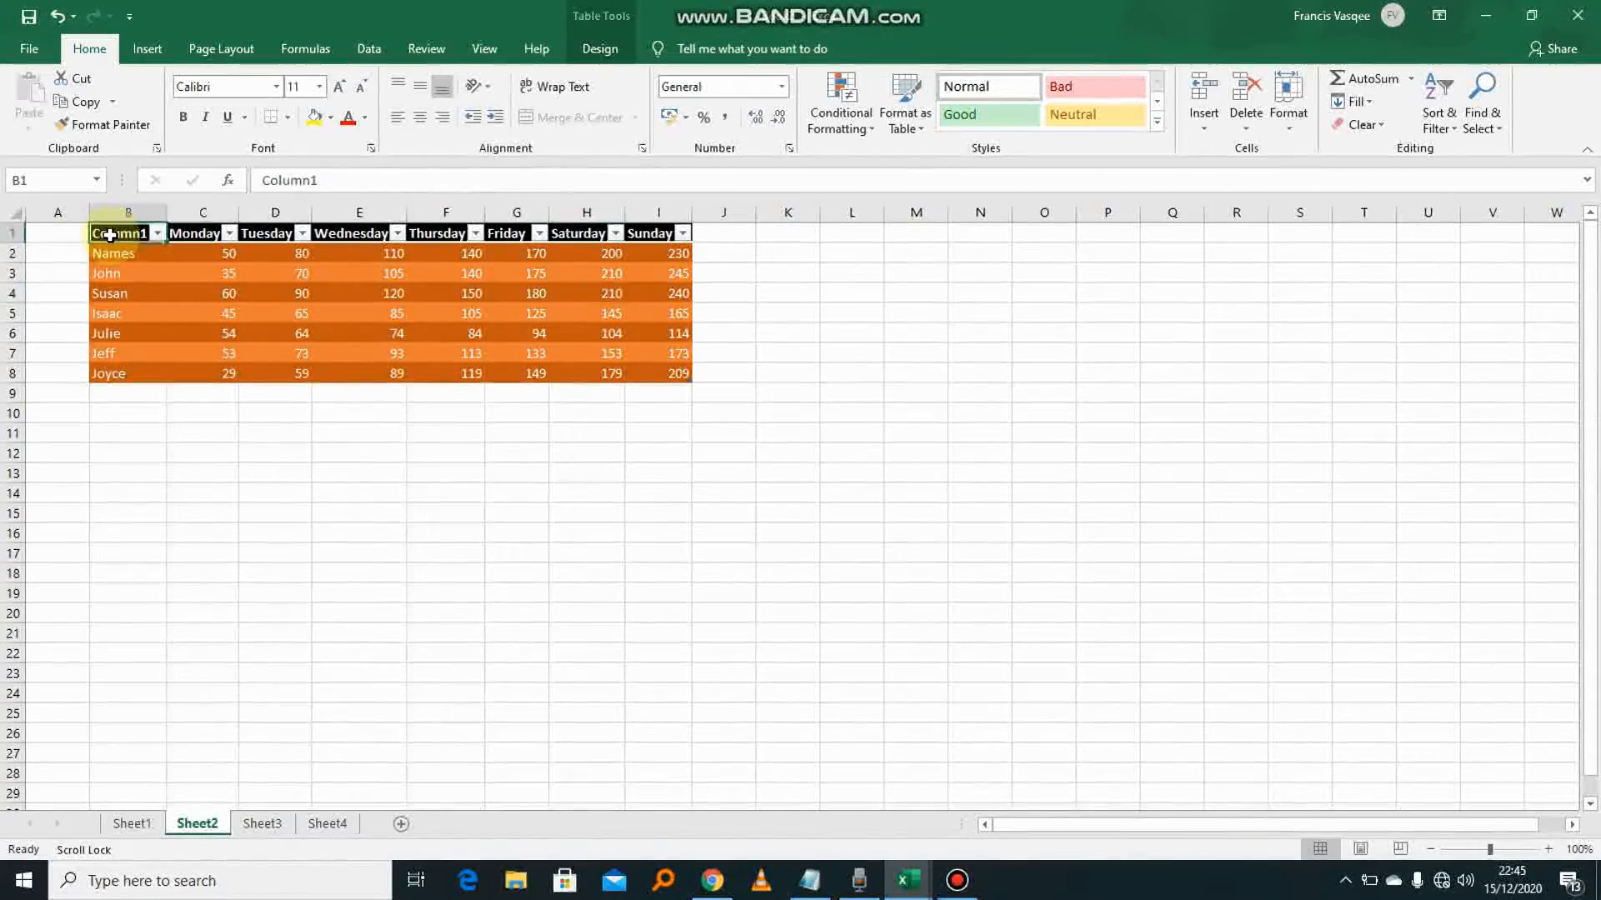
left_click(102, 387)
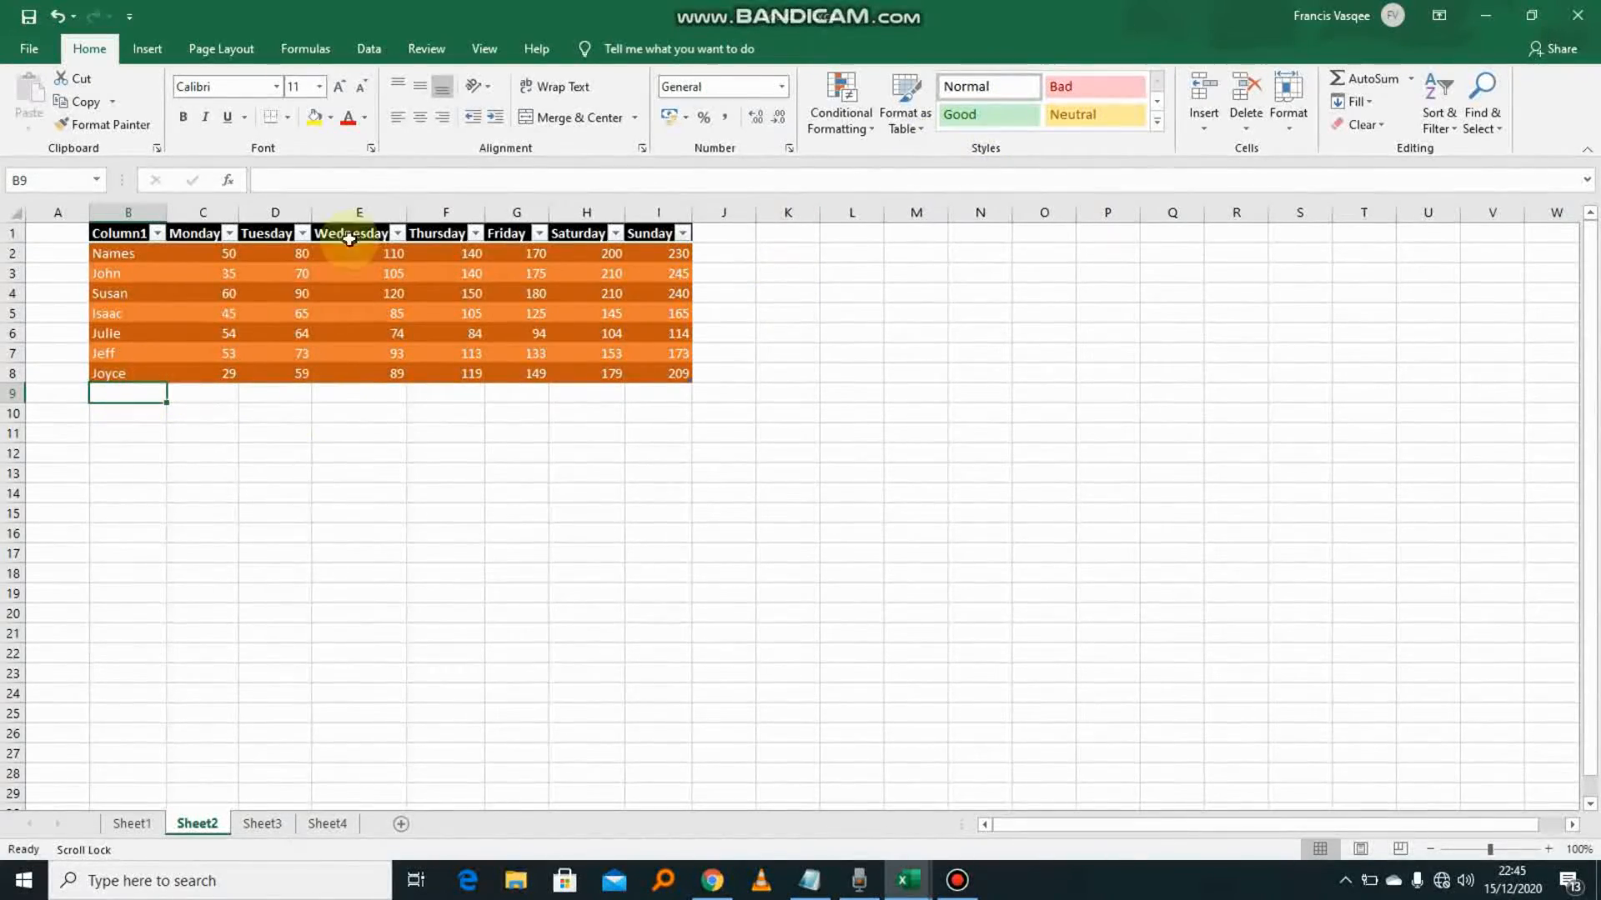
left_click(685, 388)
left_click(719, 356)
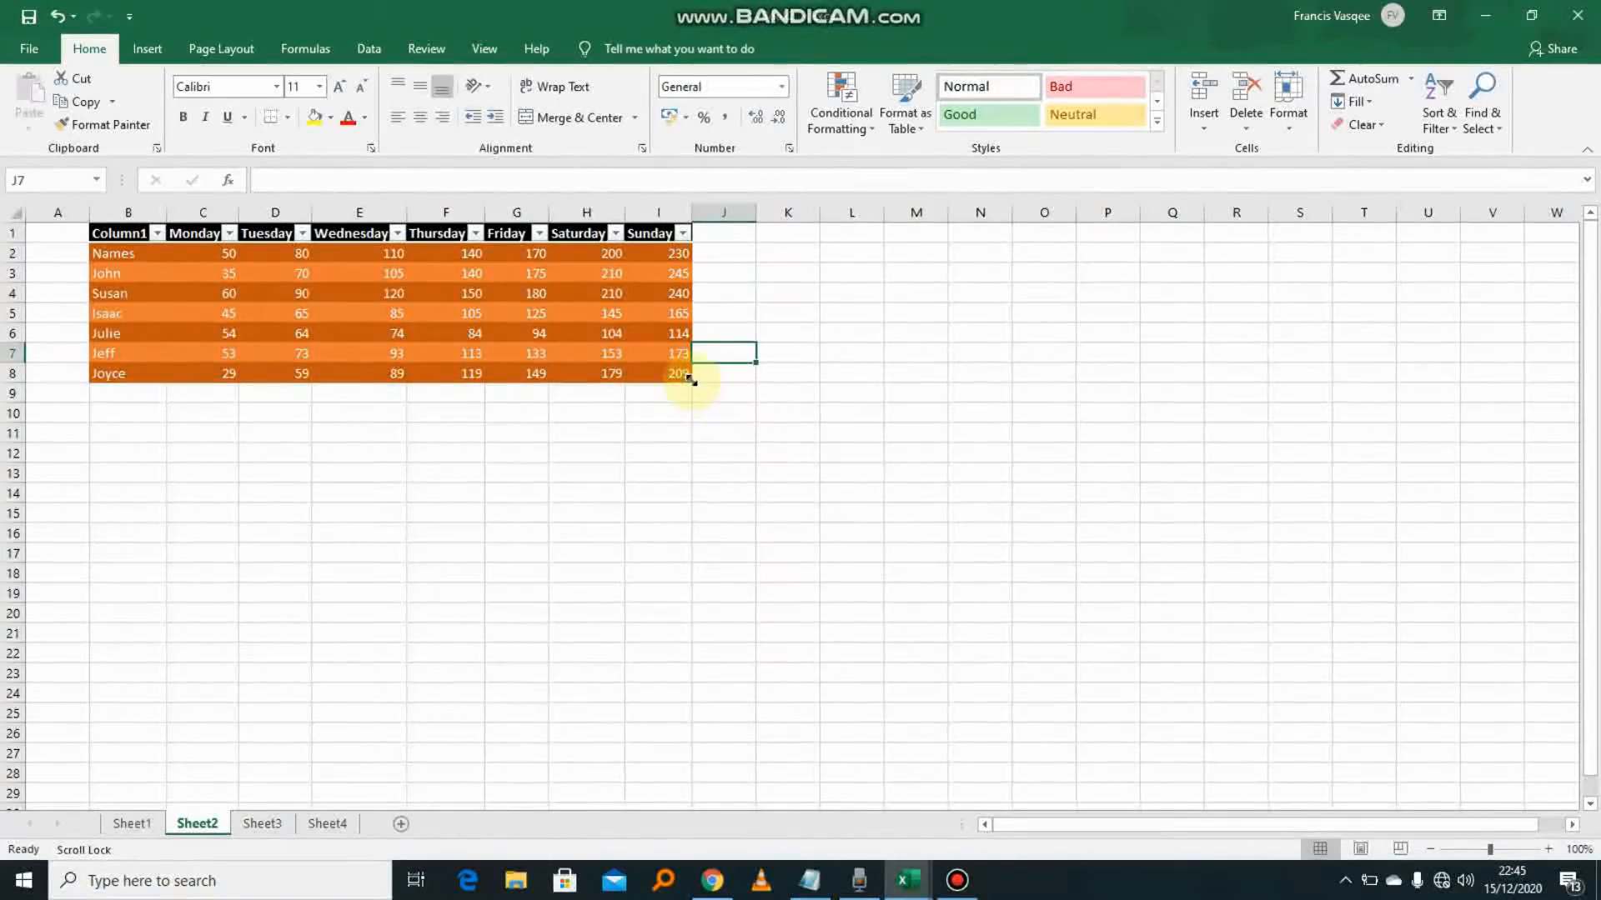
Extend the table downward with blank rows to row 17 and one more to row 18.
left_click_drag(696, 383, 1112, 478)
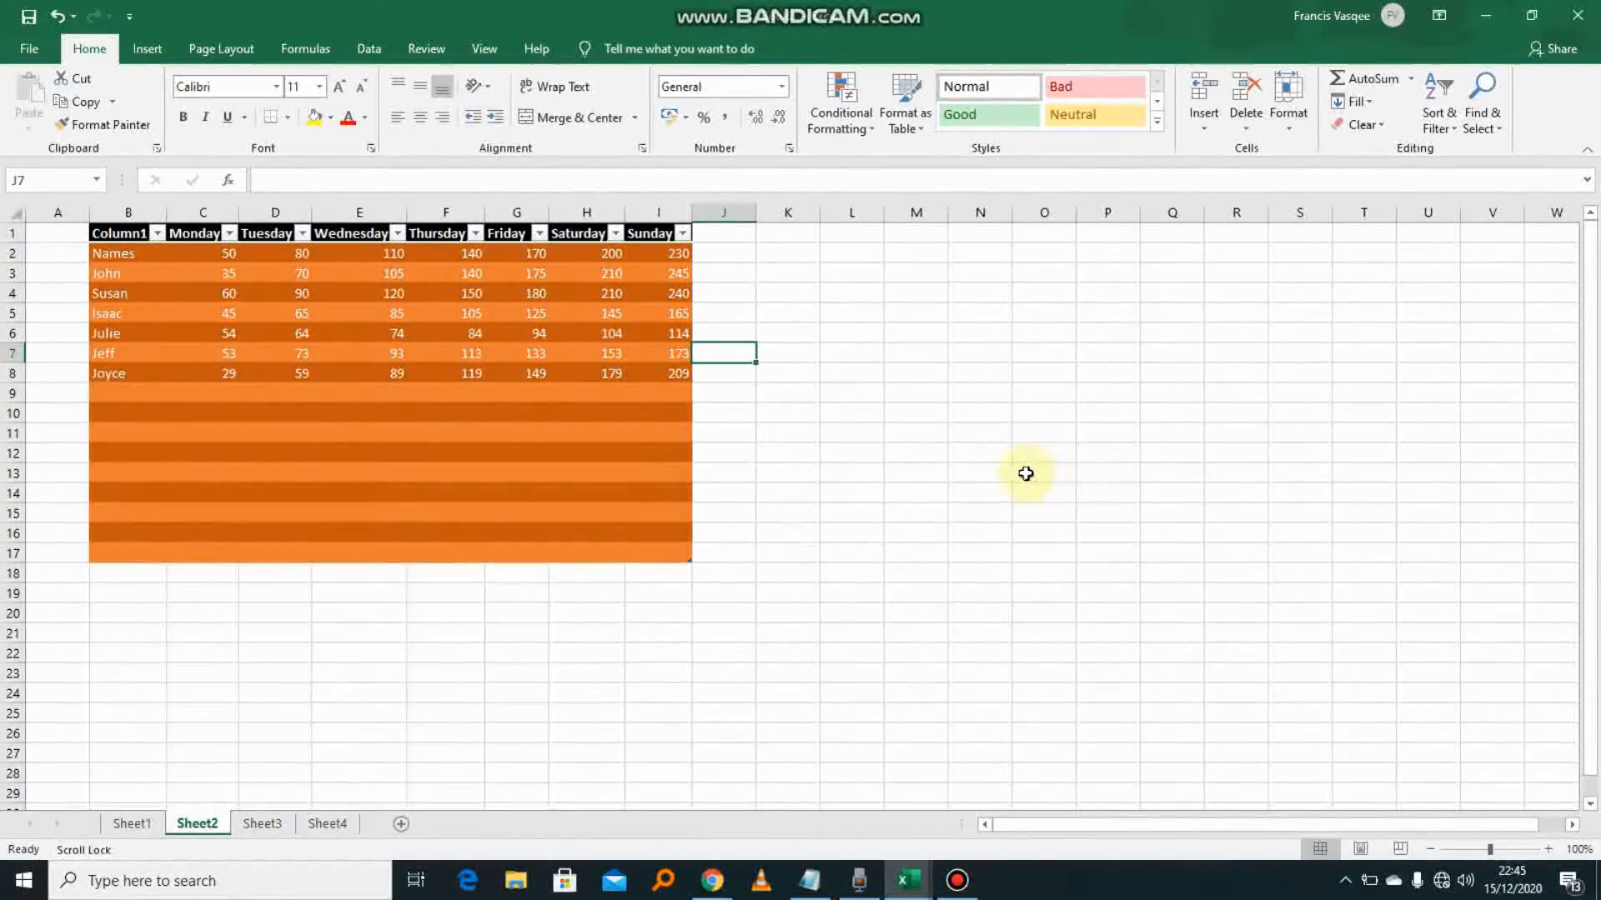
left_click(128, 392)
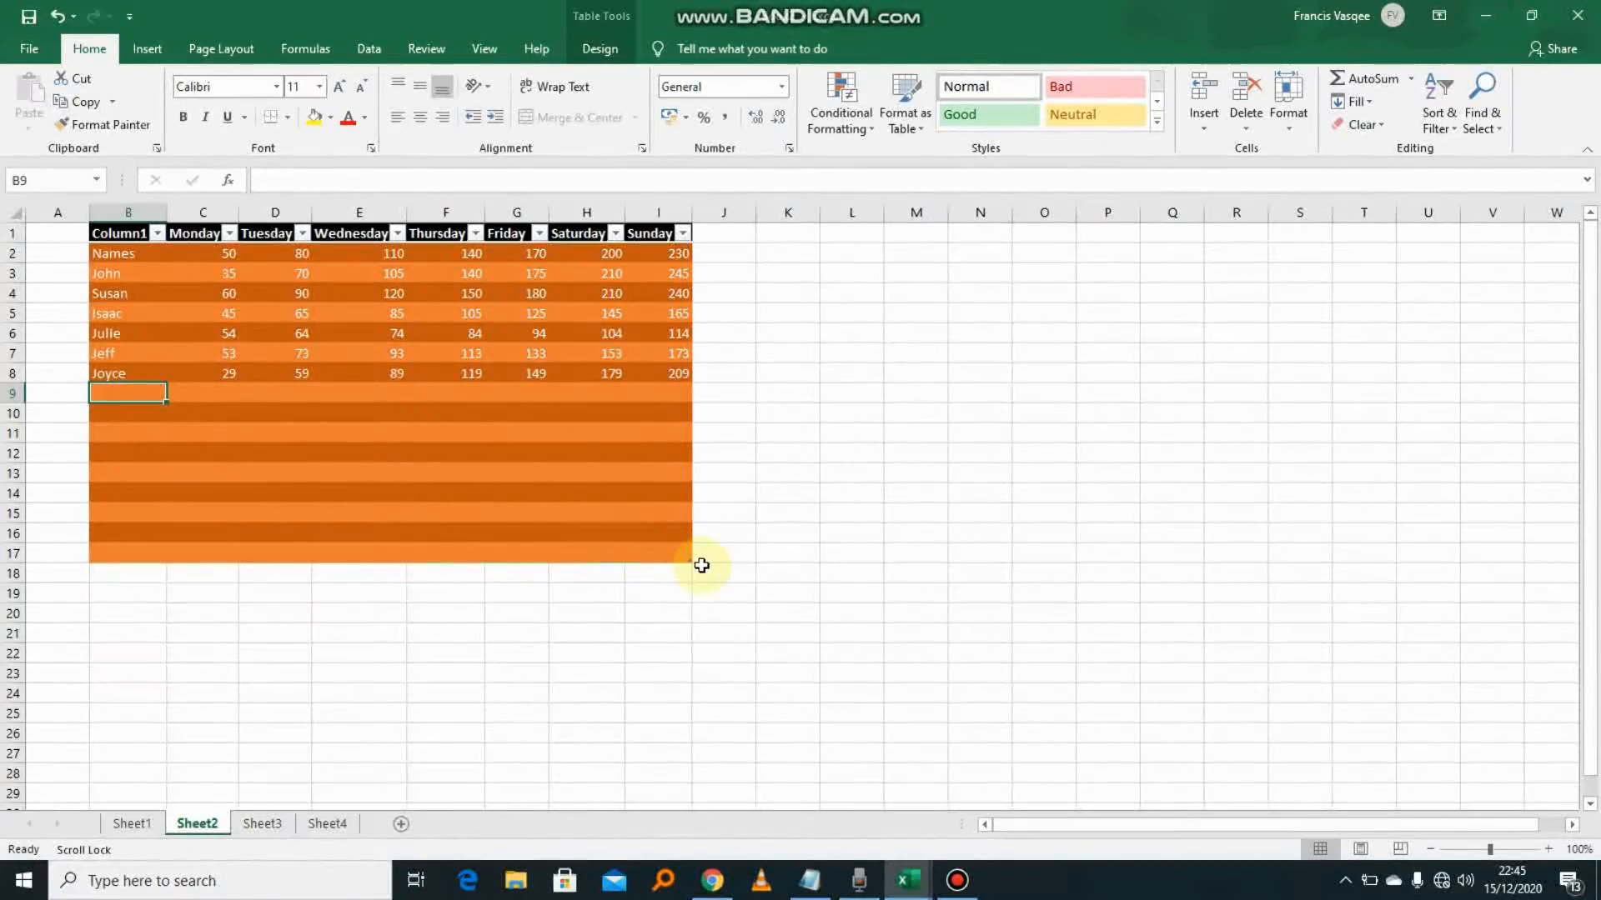
mouse_move(691, 559)
left_mouse_down()
mouse_move(711, 611)
mouse_move(710, 580)
left_mouse_up()
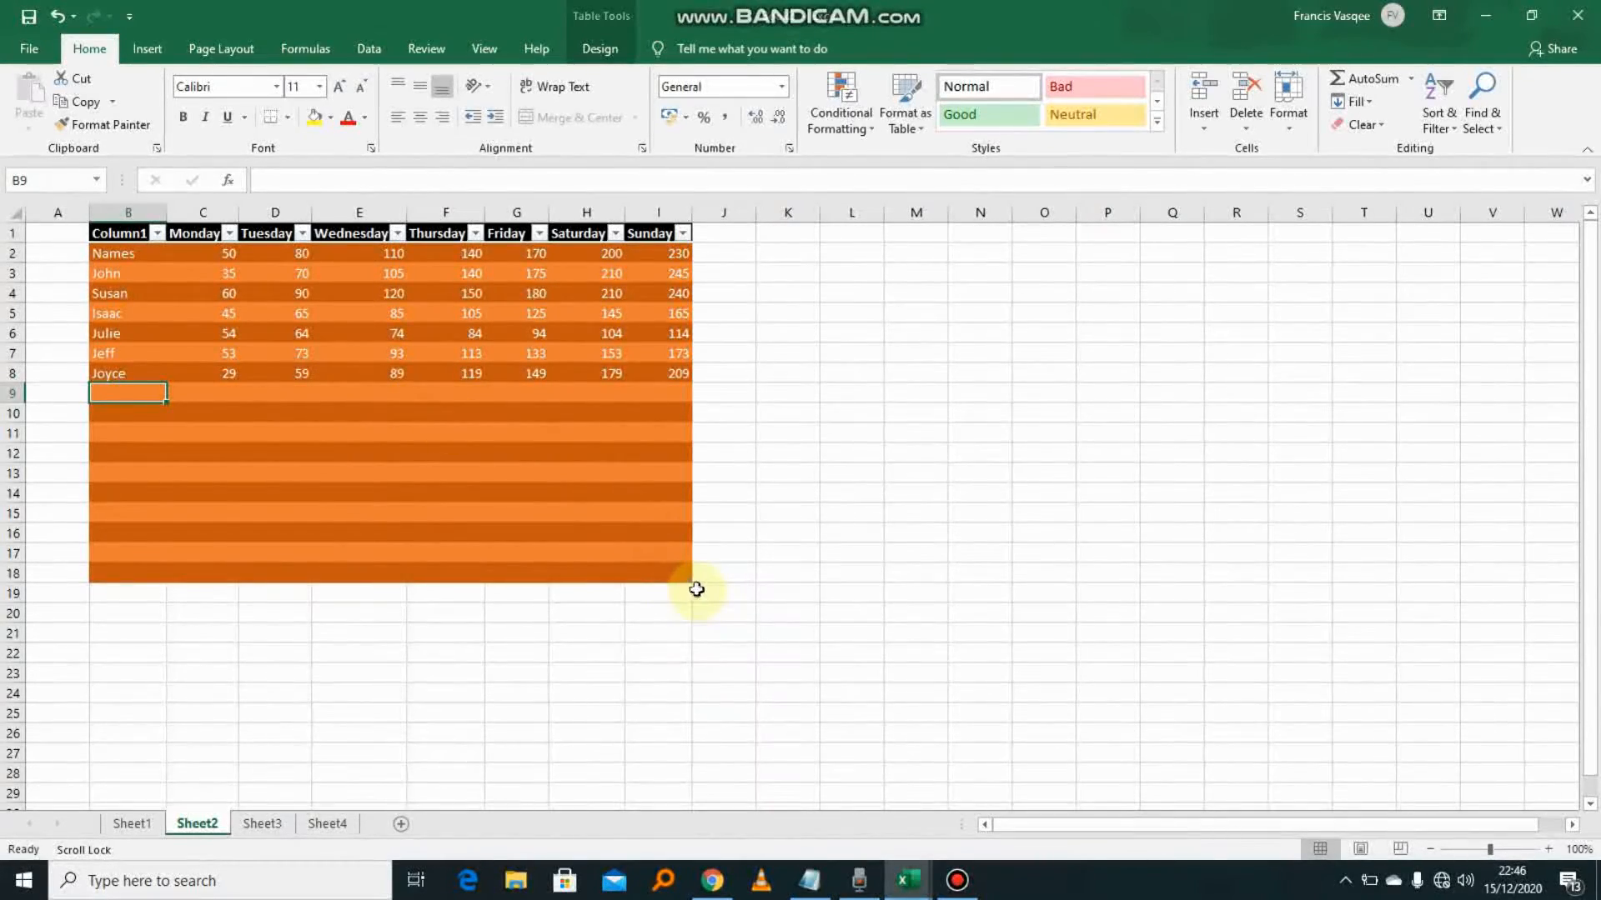
Widen the table through column P and resize it back to end at column I, row 9.
left_click_drag(691, 580, 1063, 608)
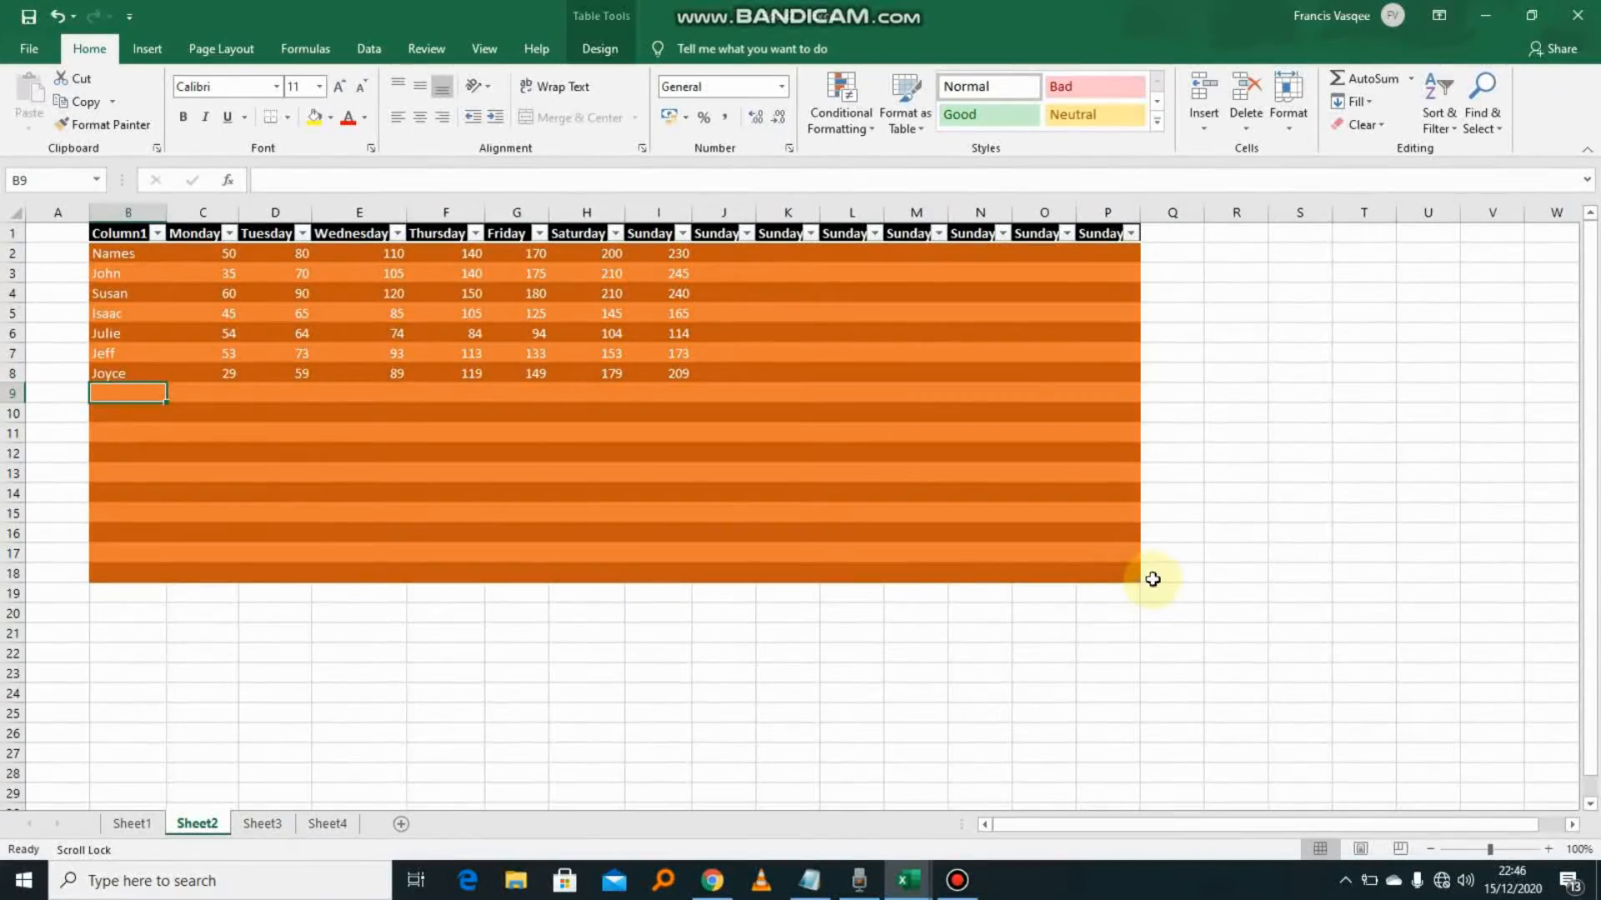
left_click_drag(1136, 578, 696, 577)
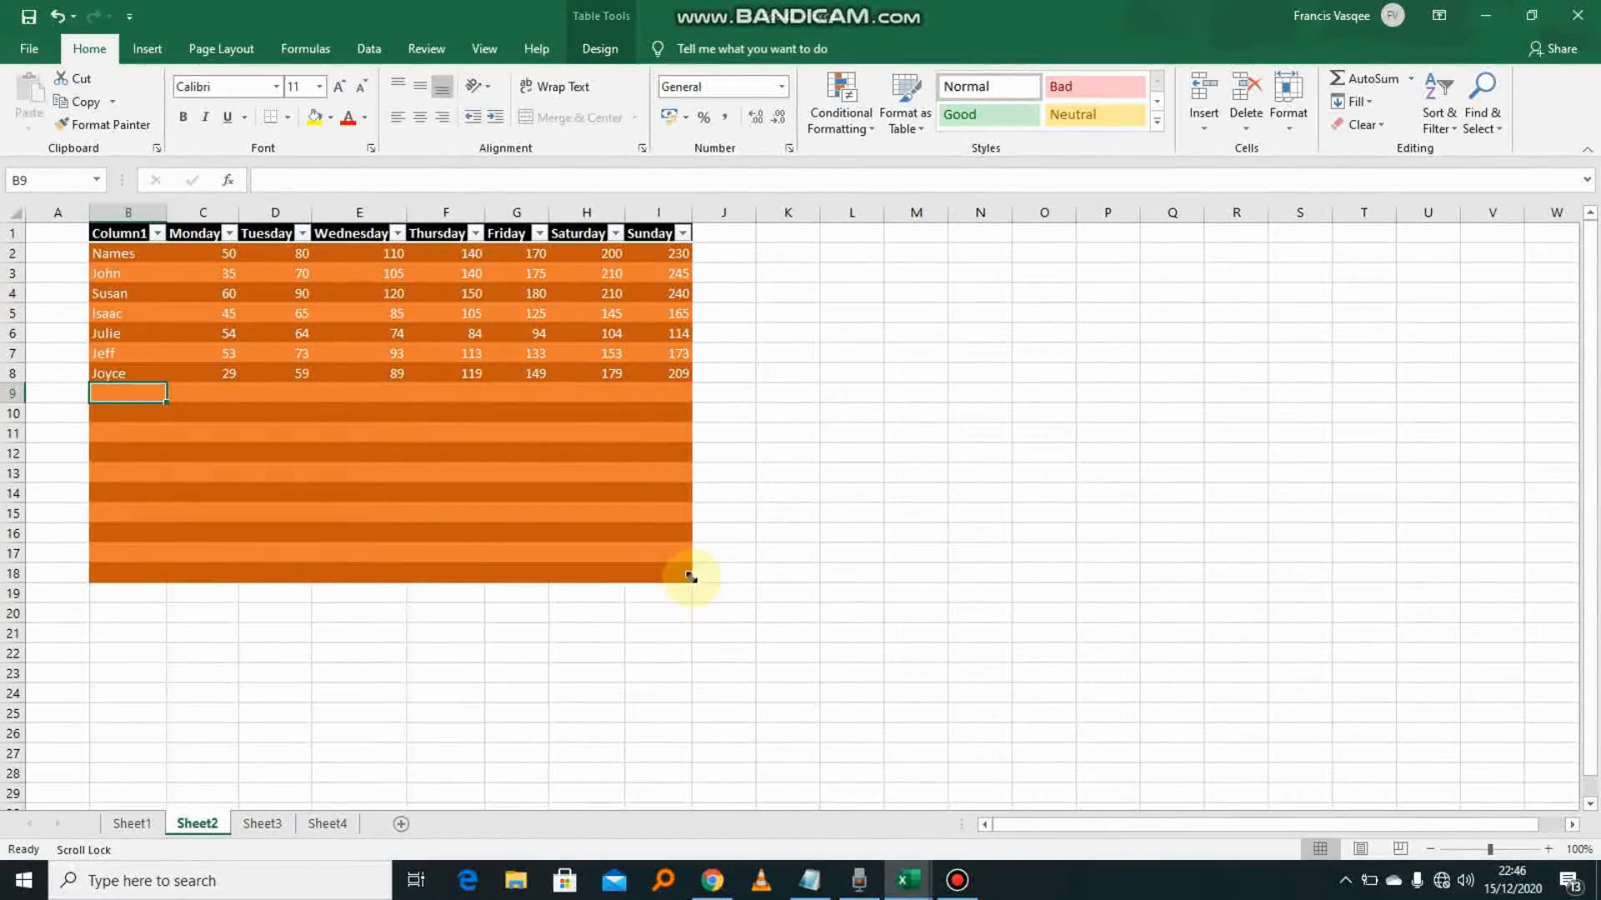
left_click_drag(690, 570, 682, 398)
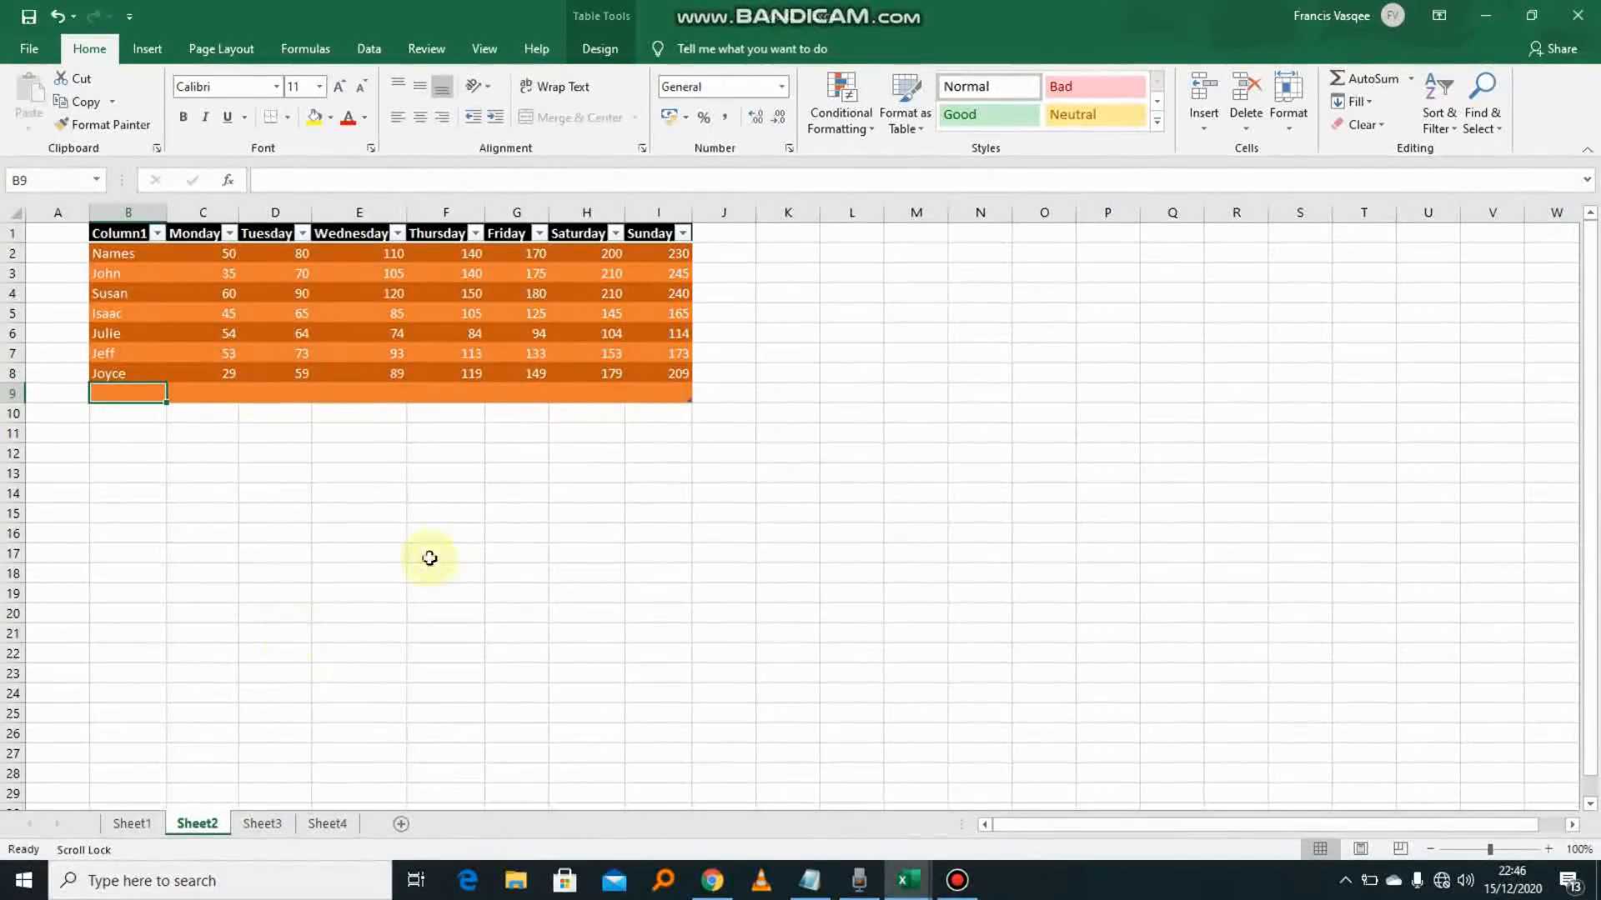
left_click(780, 469)
Select the whole table B1:I9 and show the full gallery of table design styles.
left_click_drag(118, 235, 734, 313)
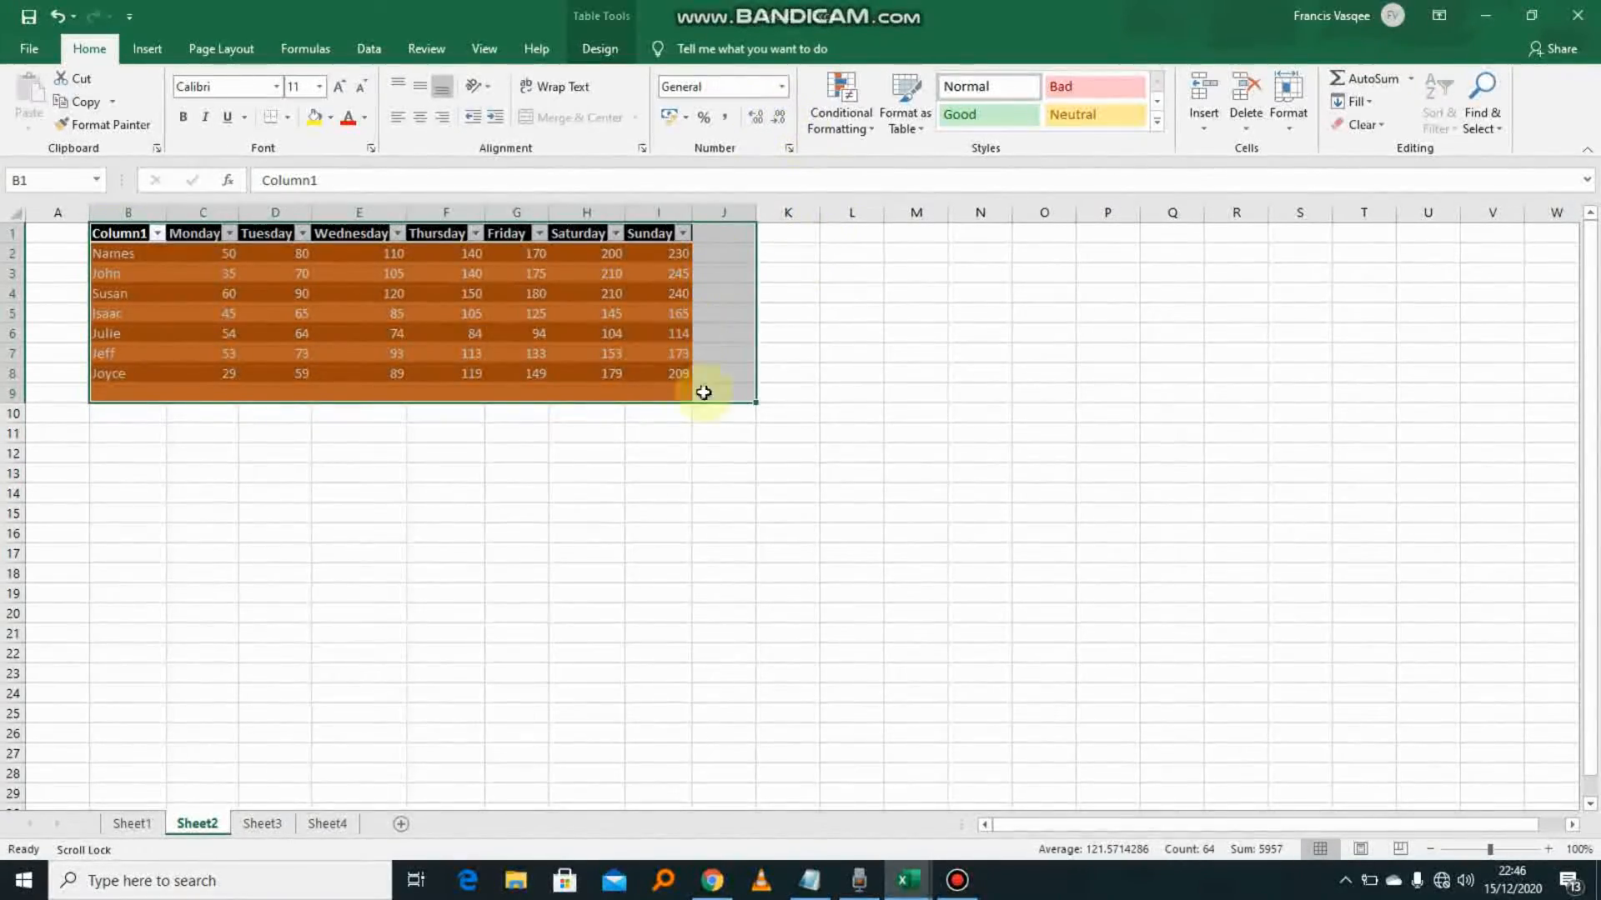
left_click(777, 508)
left_click(118, 238)
left_click_drag(118, 238, 665, 386)
left_click(218, 48)
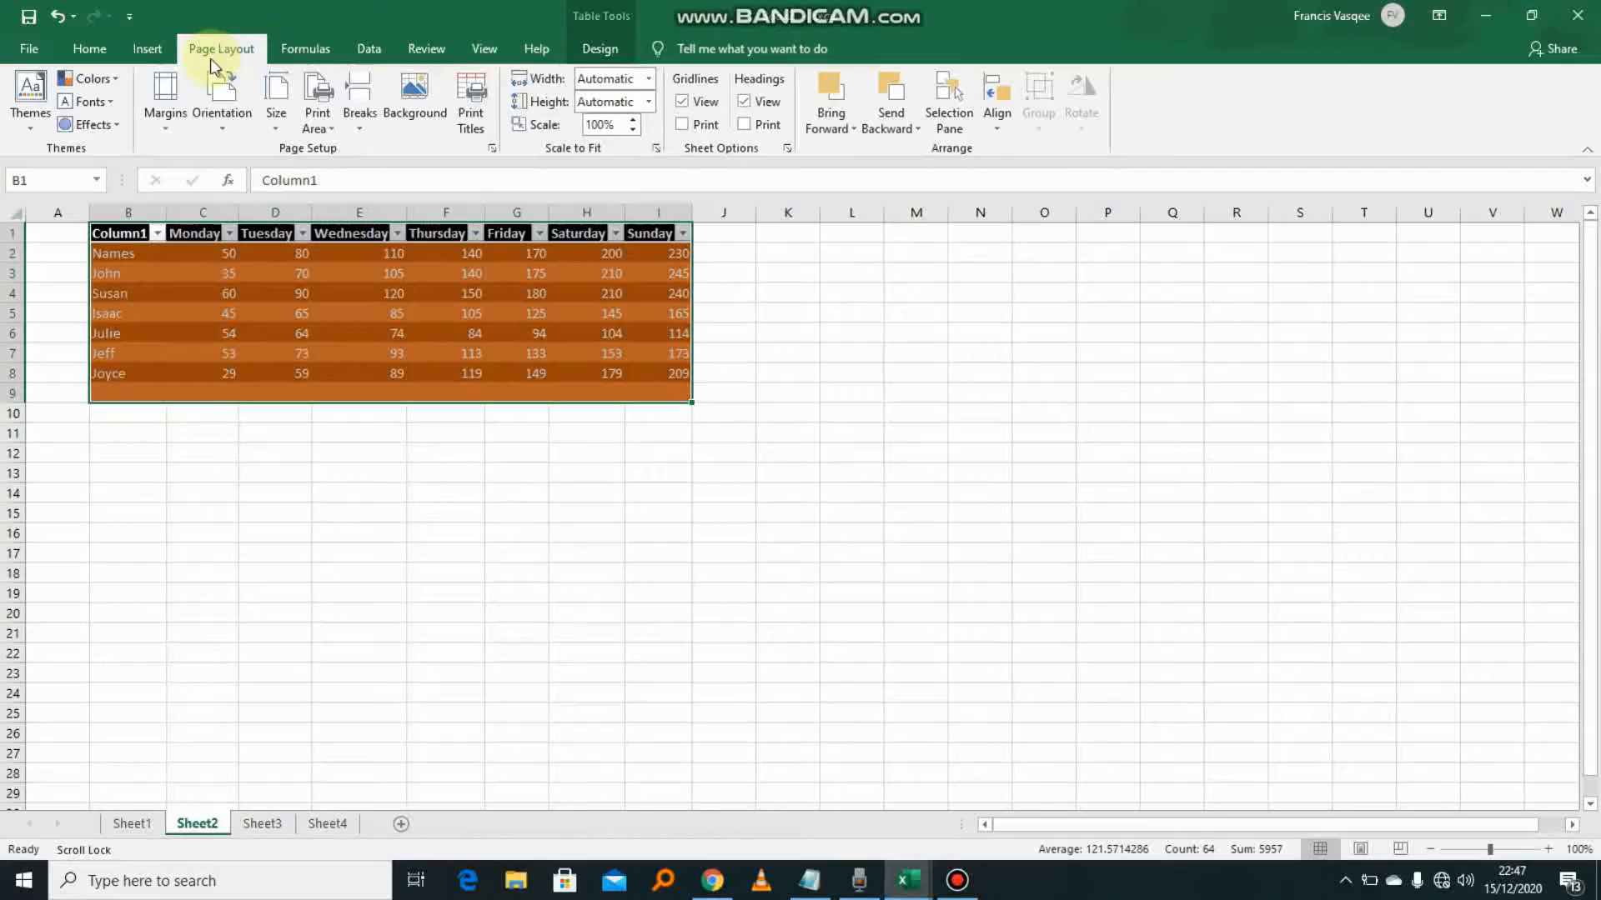
left_click(601, 48)
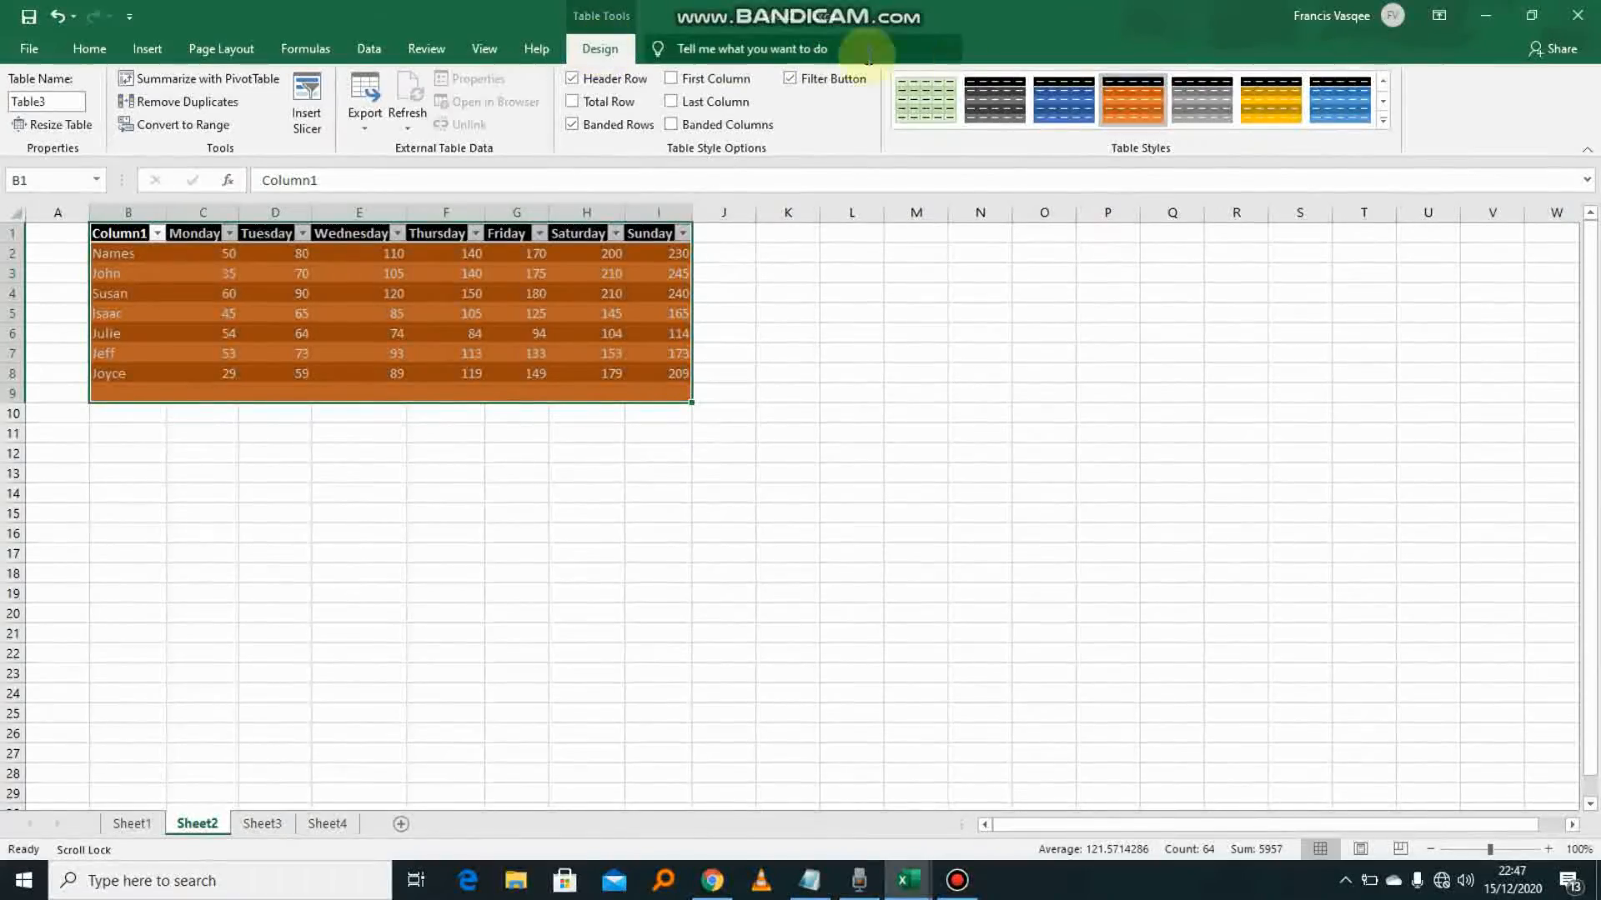
left_click(1385, 123)
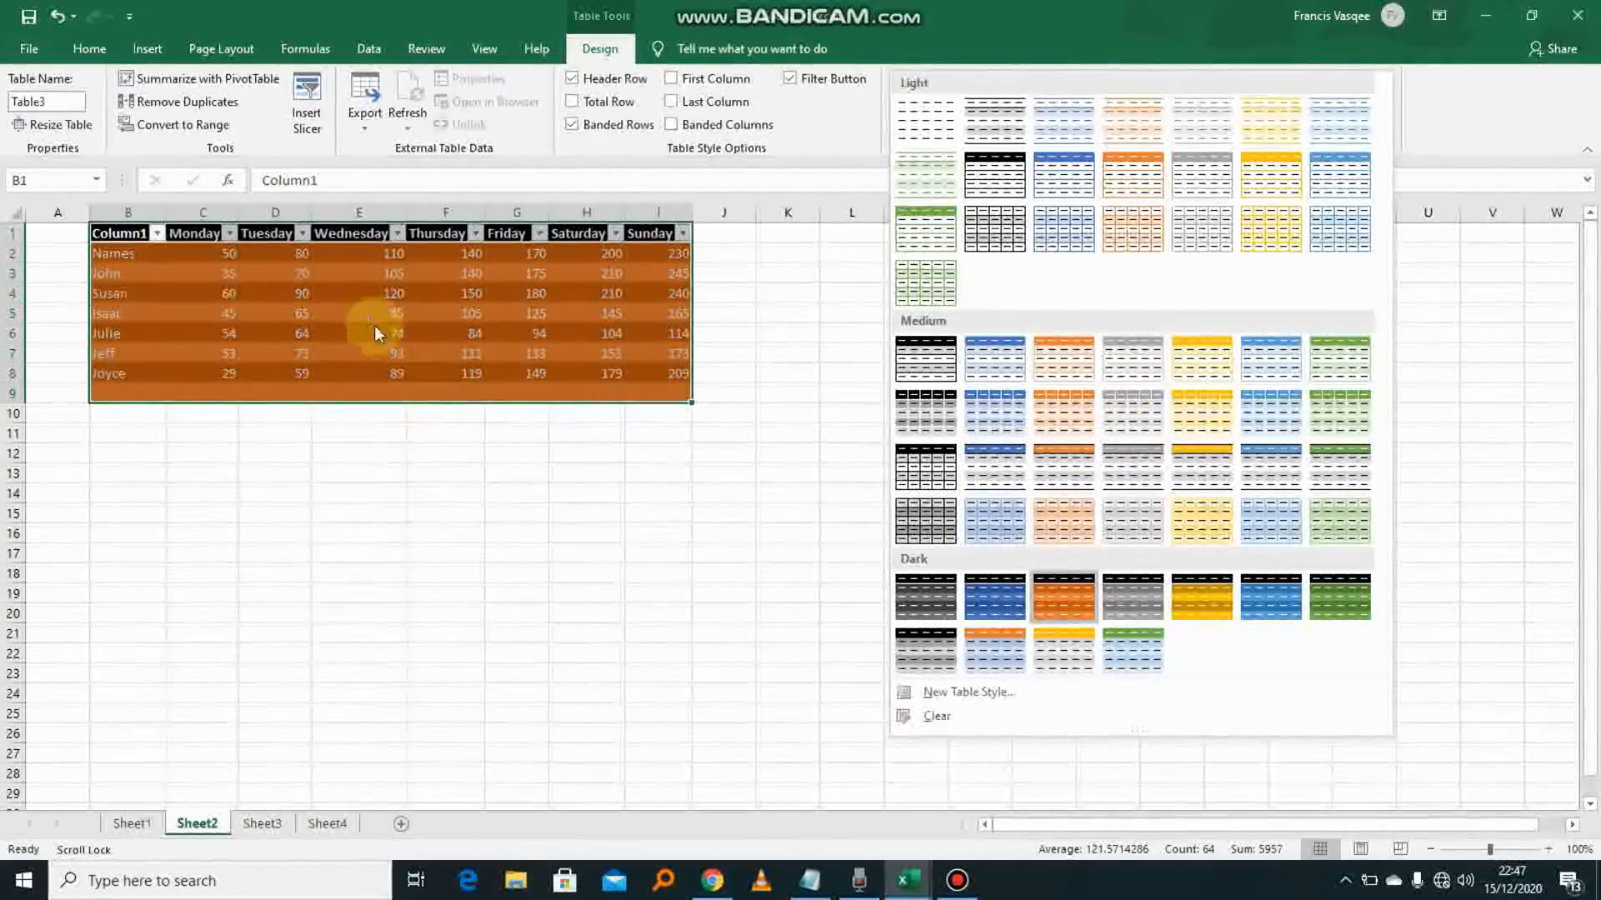
Set the Thursday value in F3 to 80, leaving the table style as it is.
left_click(470, 275)
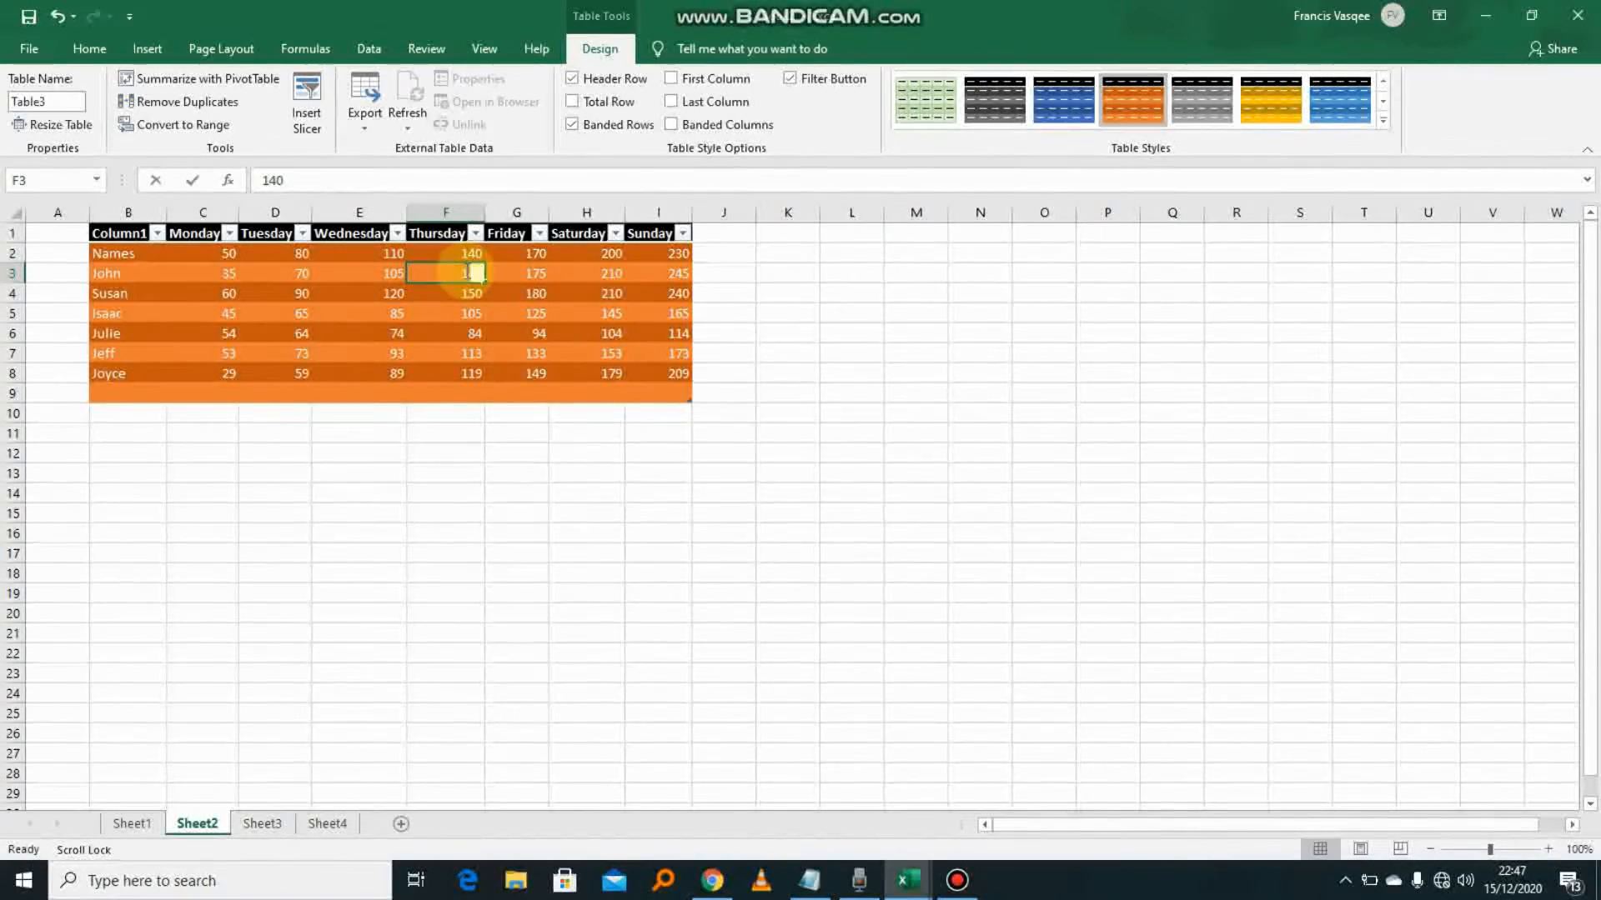
double_click(482, 272)
left_click_drag(469, 275, 488, 277)
type("80")
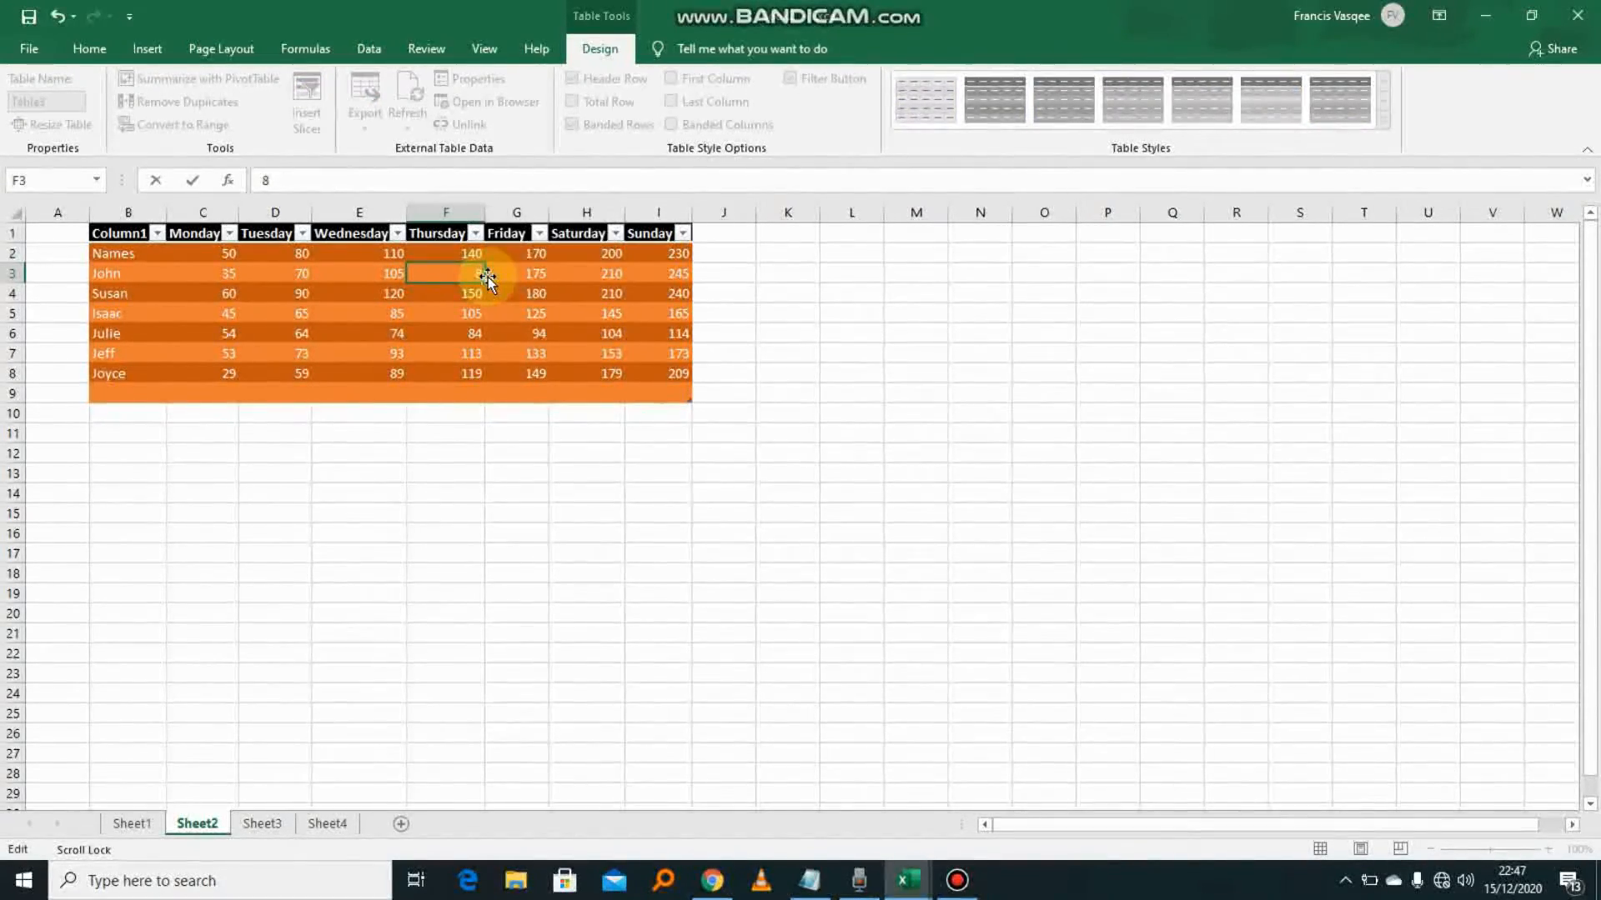
left_click(588, 375)
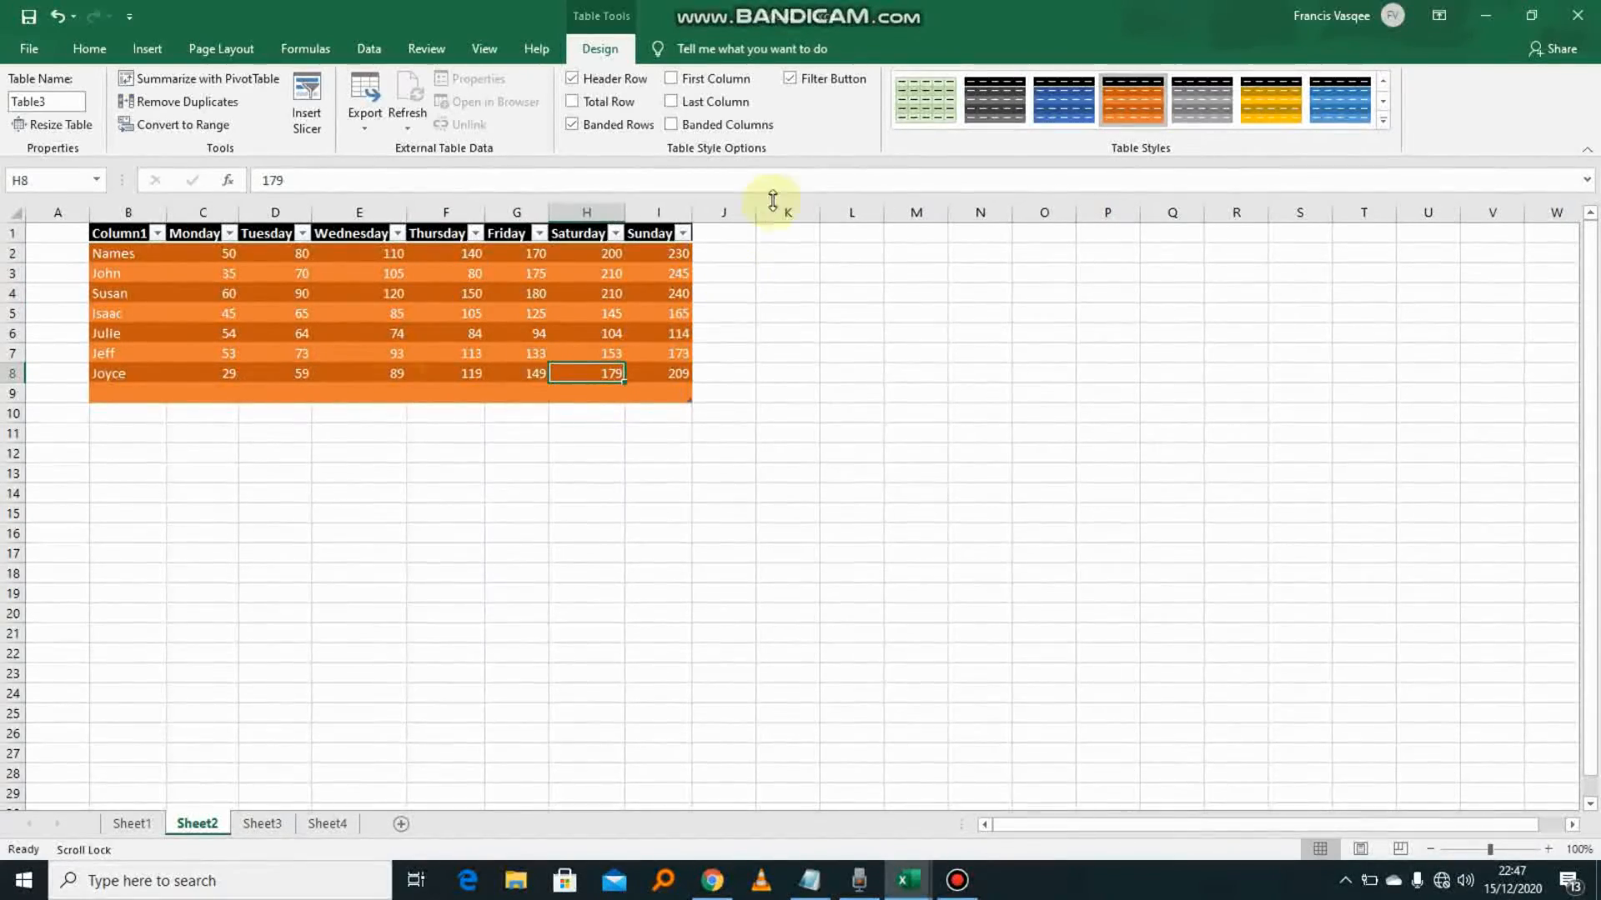